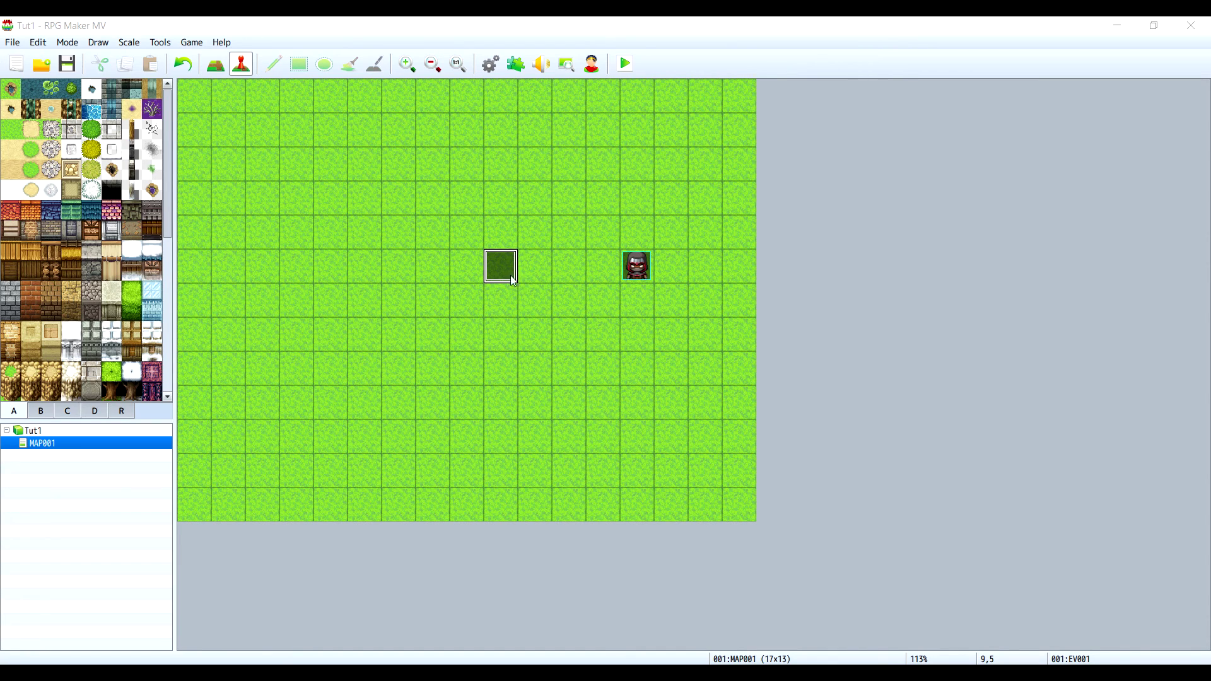
Step: Drag the dark event one tile left to cell 8,5 and open it as EV001
click(501, 280)
mouse_move(502, 265)
mouse_down()
mouse_move(467, 279)
mouse_move(498, 276)
mouse_up()
click(469, 271)
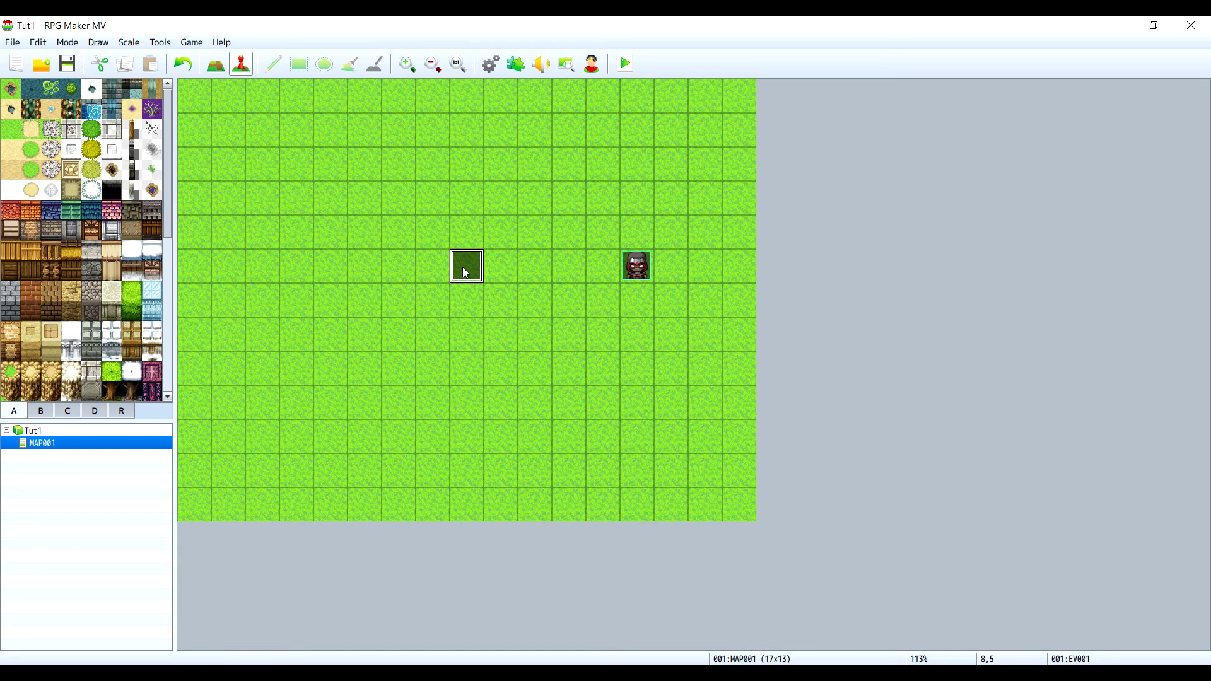
double_click(466, 273)
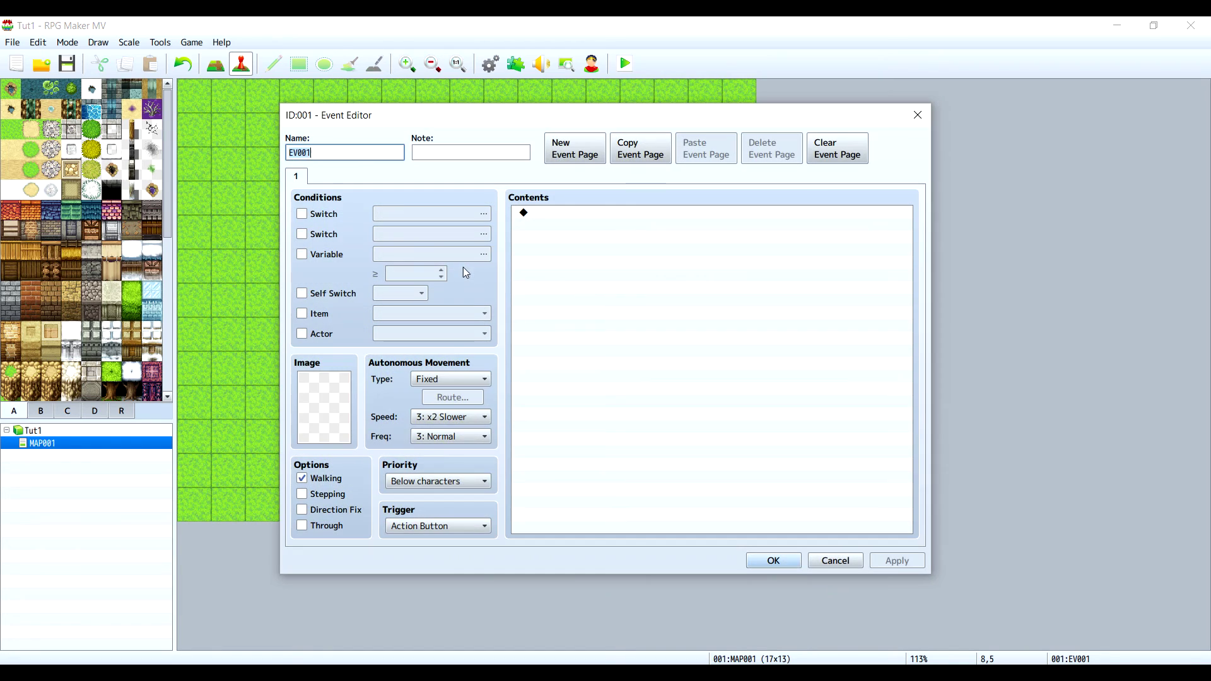
Step: Give EV001 the cyan panel tile from Tileset D, Walking off, priority Same as characters
double_click(334, 388)
scroll(460, 343, down, 4)
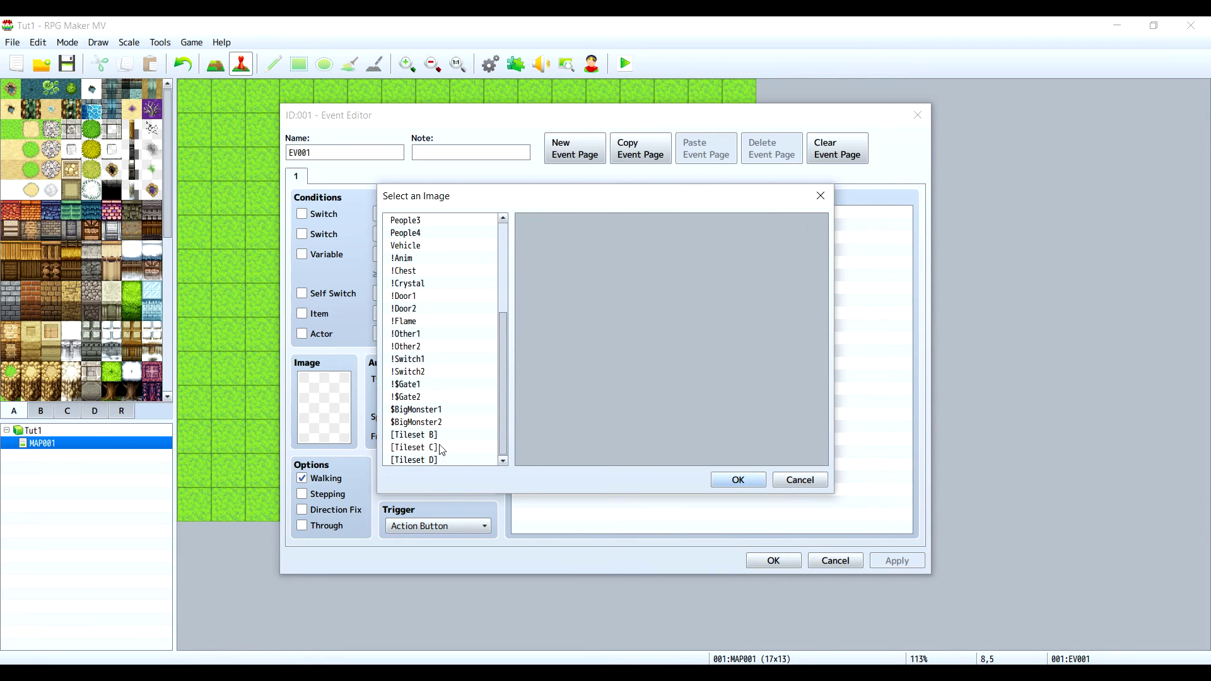
click(442, 449)
click(447, 460)
double_click(527, 229)
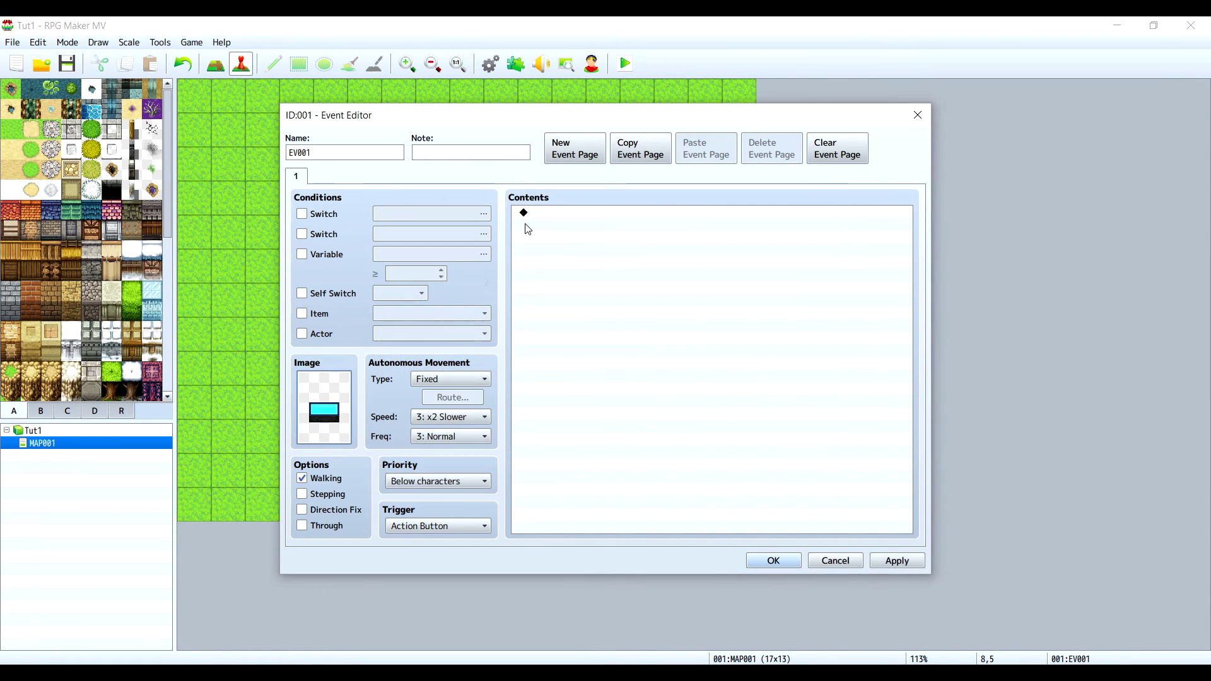
click(302, 478)
click(442, 483)
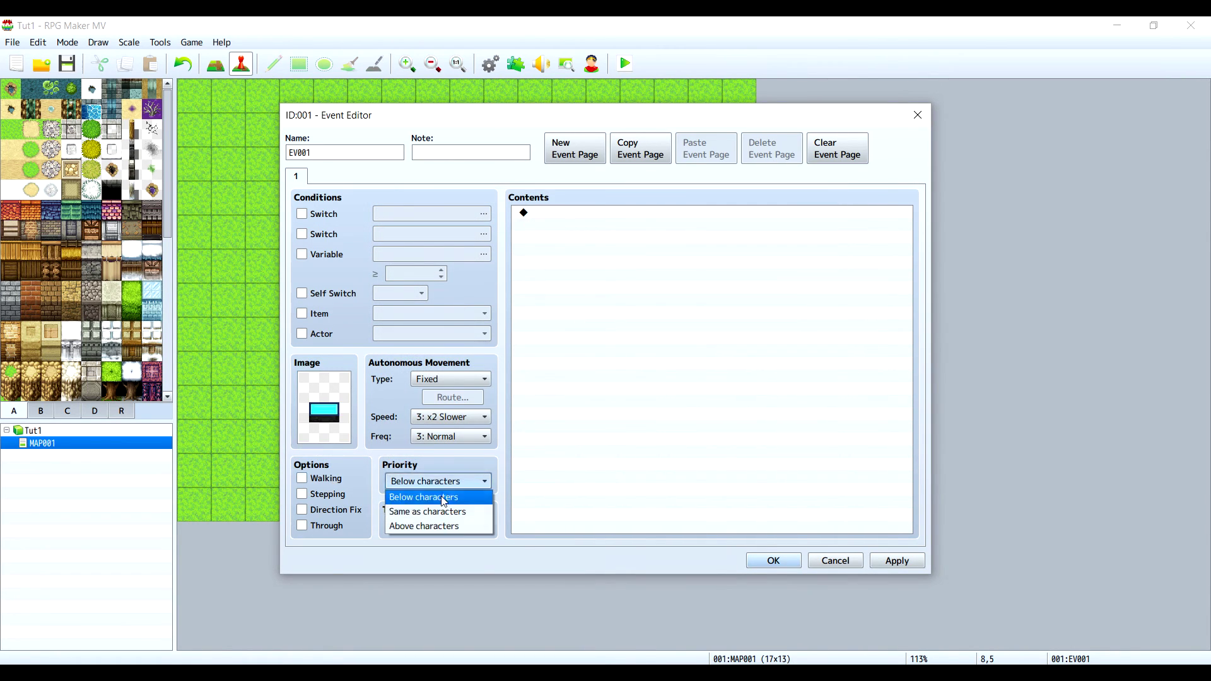
click(435, 511)
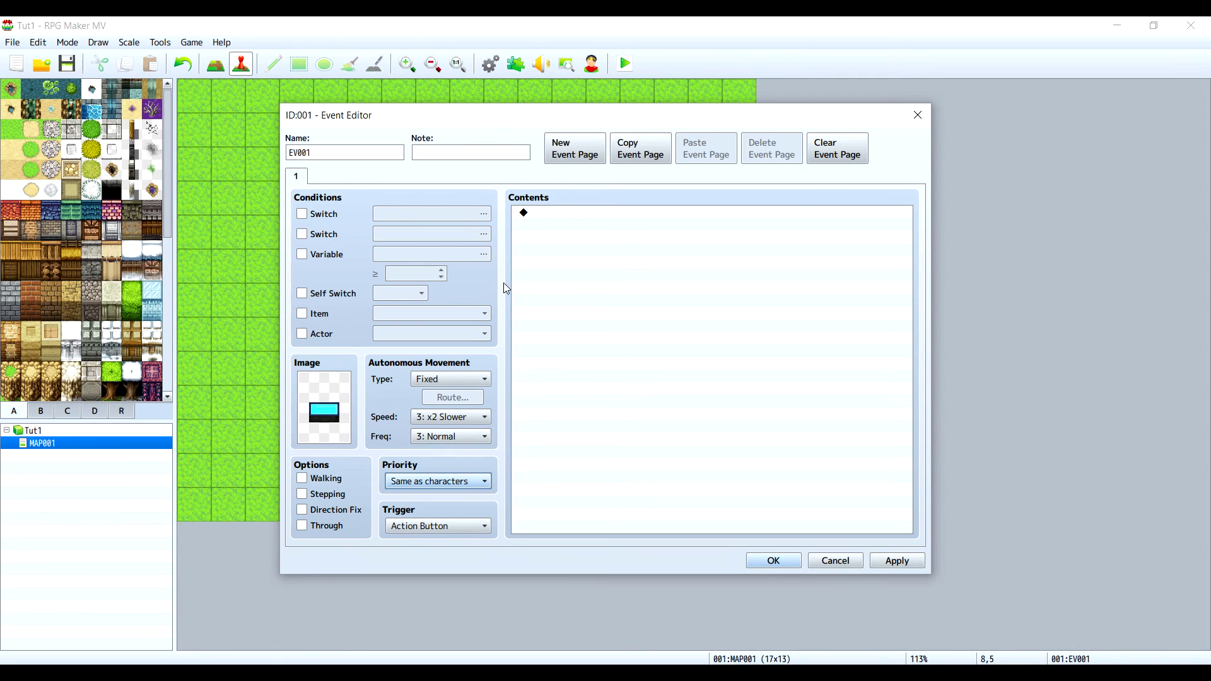
Step: Bring up the Event Commands list from EV001's empty first contents line
click(546, 218)
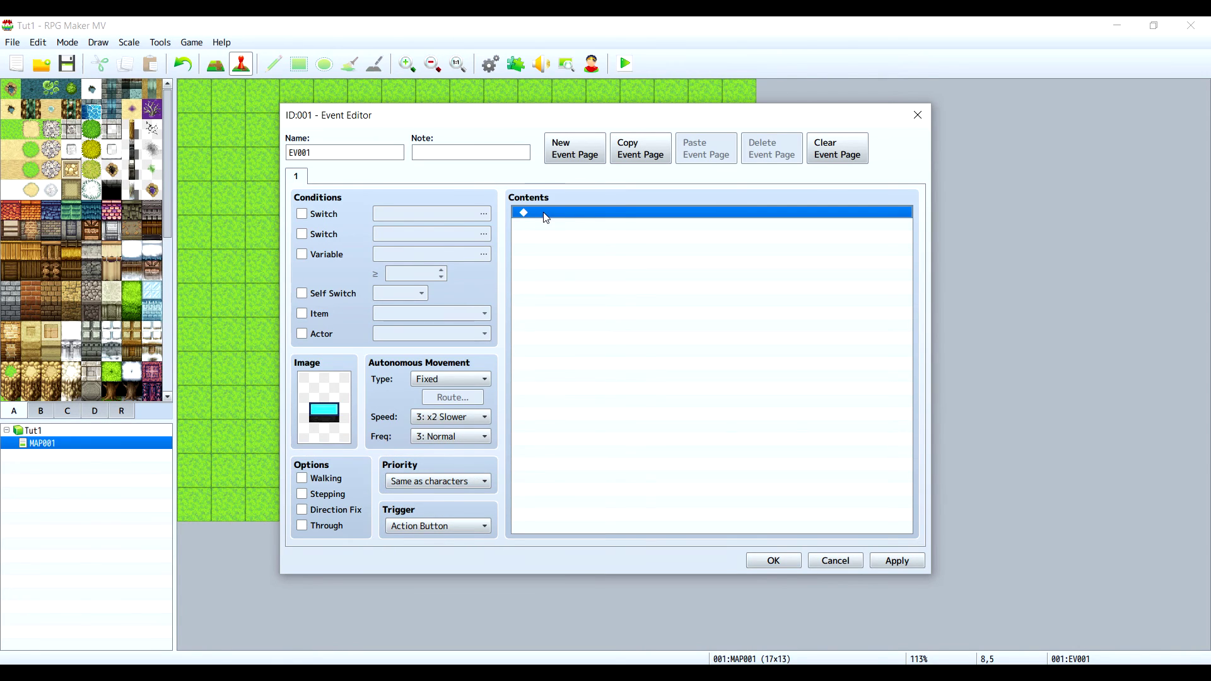
double_click(546, 218)
click(864, 153)
double_click(542, 213)
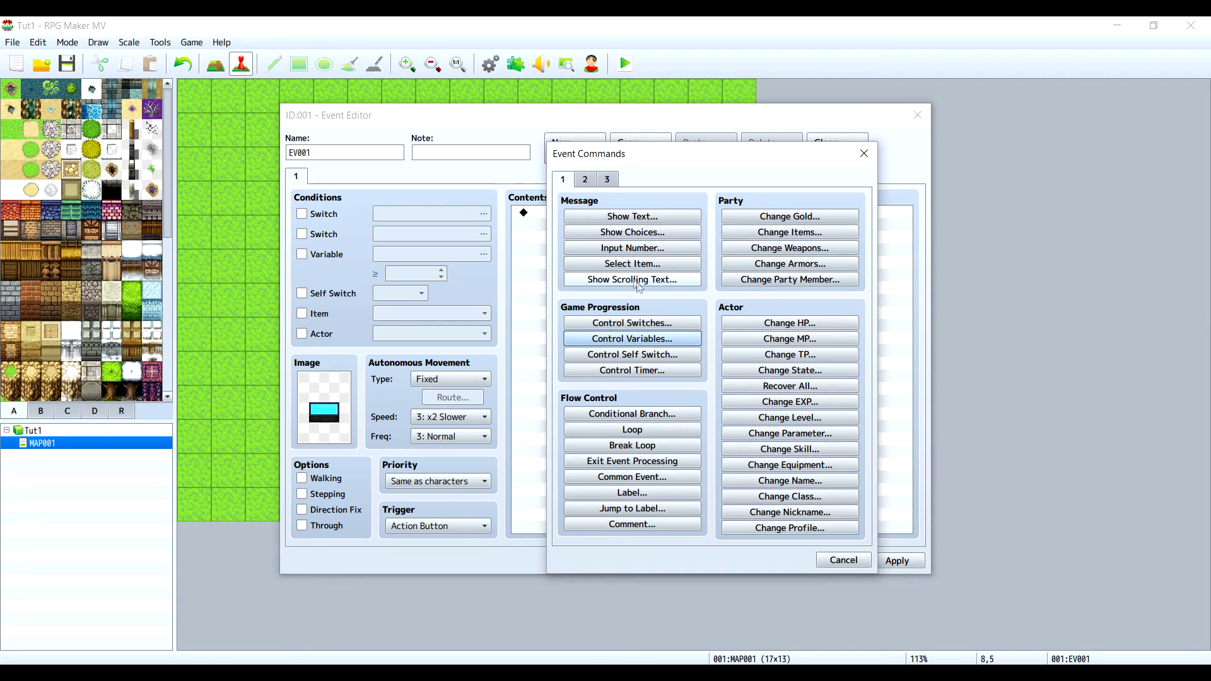
Step: Name variable 0001 SolarPower and add a Control Variables command: SolarPower += 1
click(643, 340)
click(760, 271)
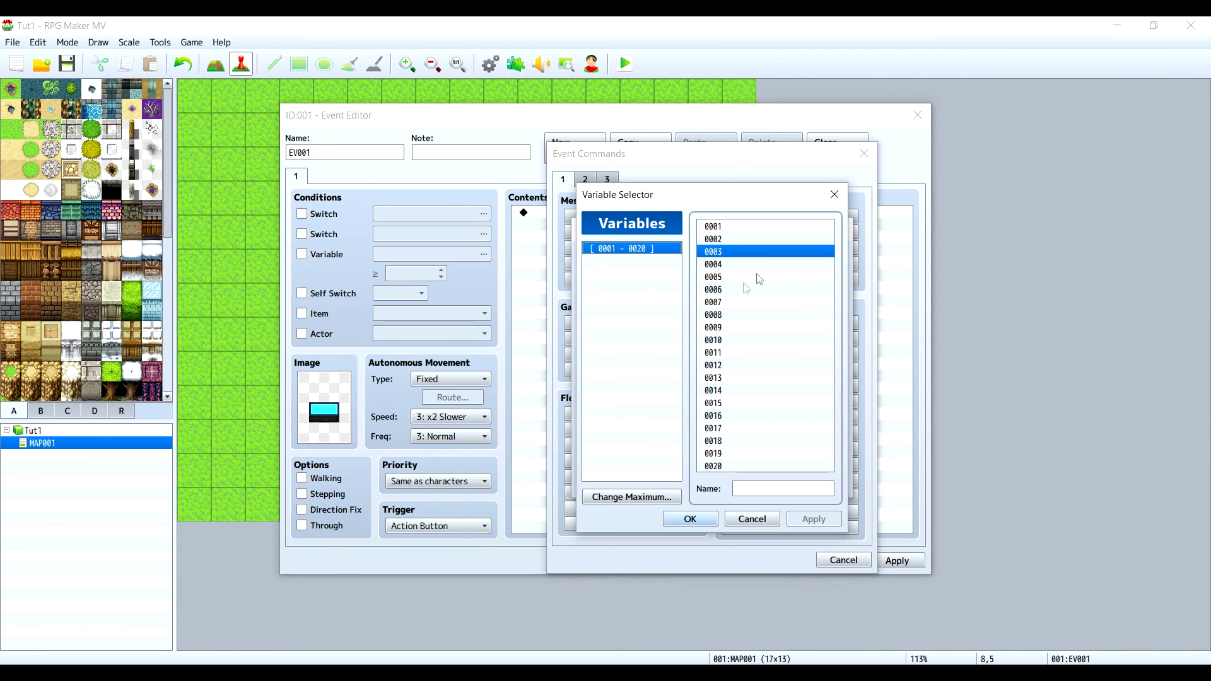
click(779, 489)
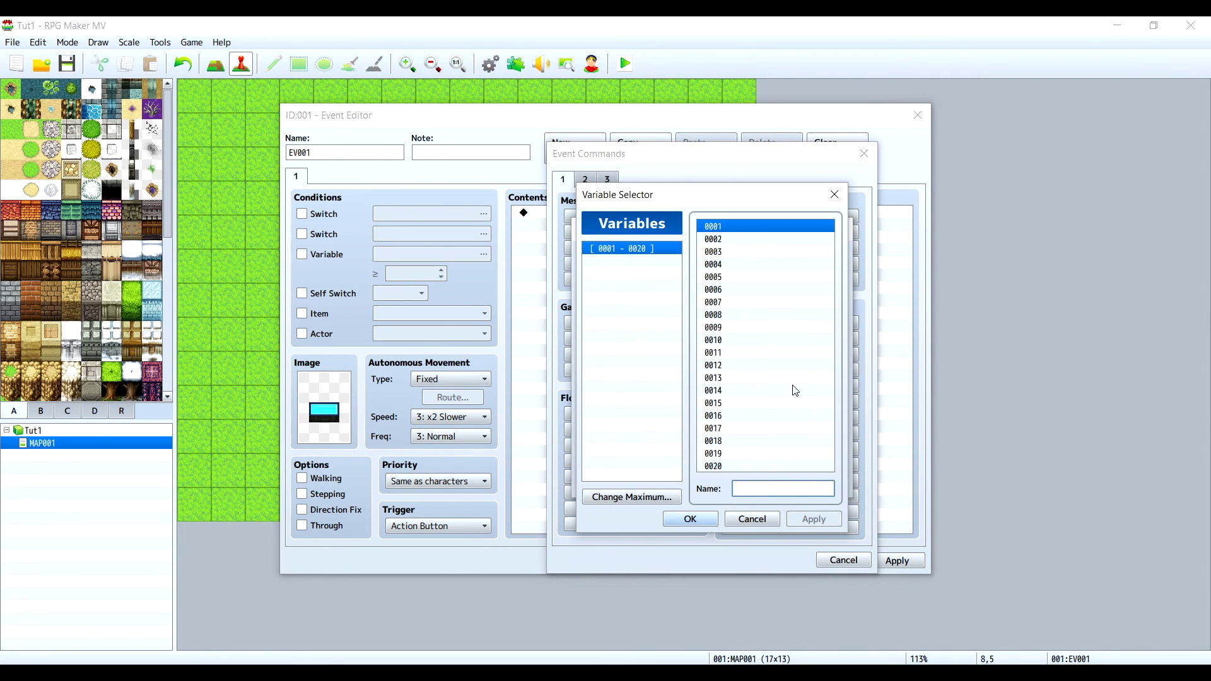
text(SolarPower)
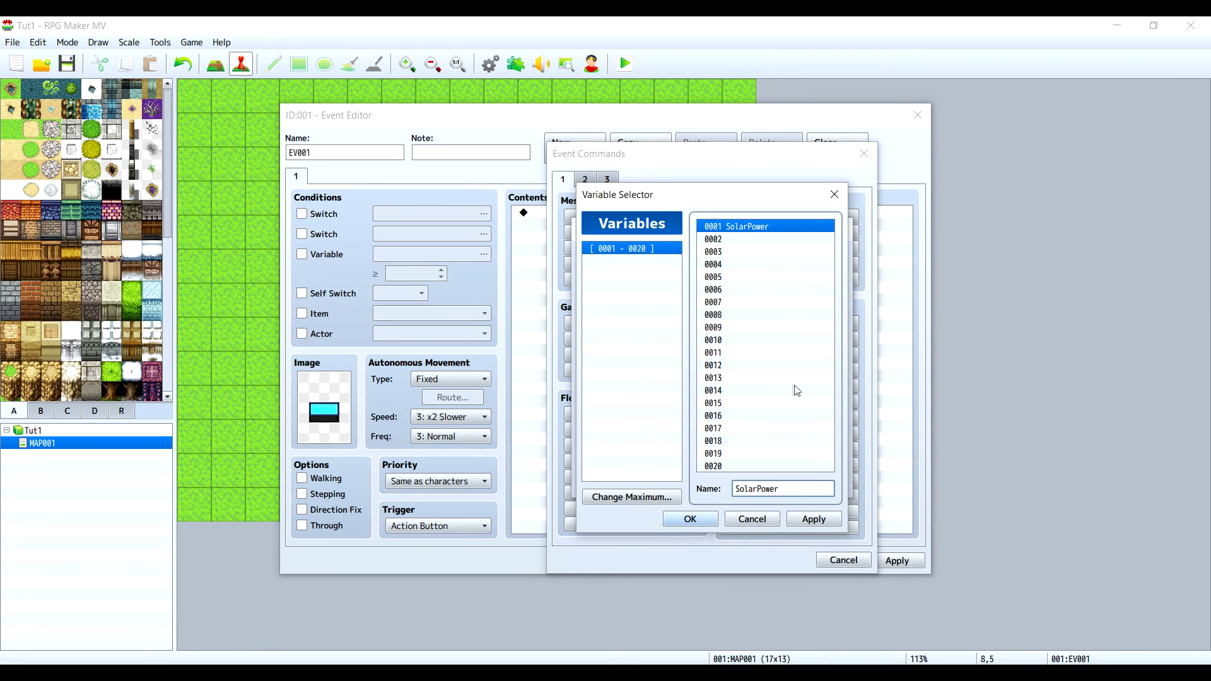
click(690, 518)
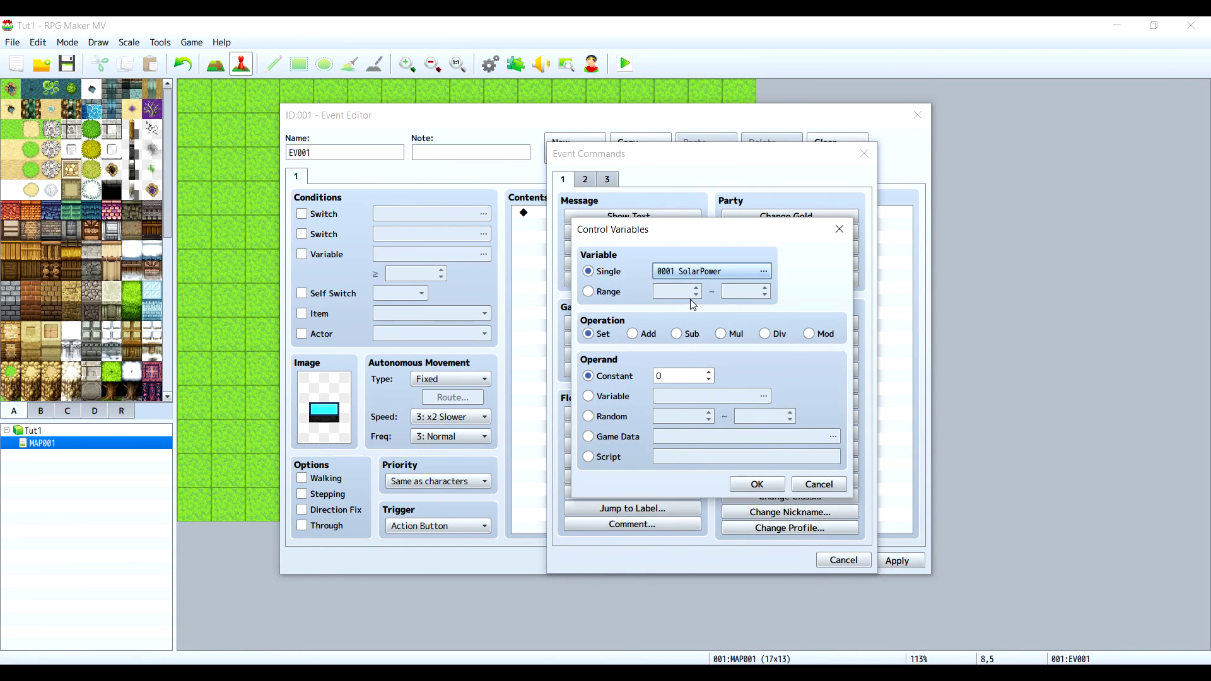
click(632, 333)
click(659, 376)
text(1)
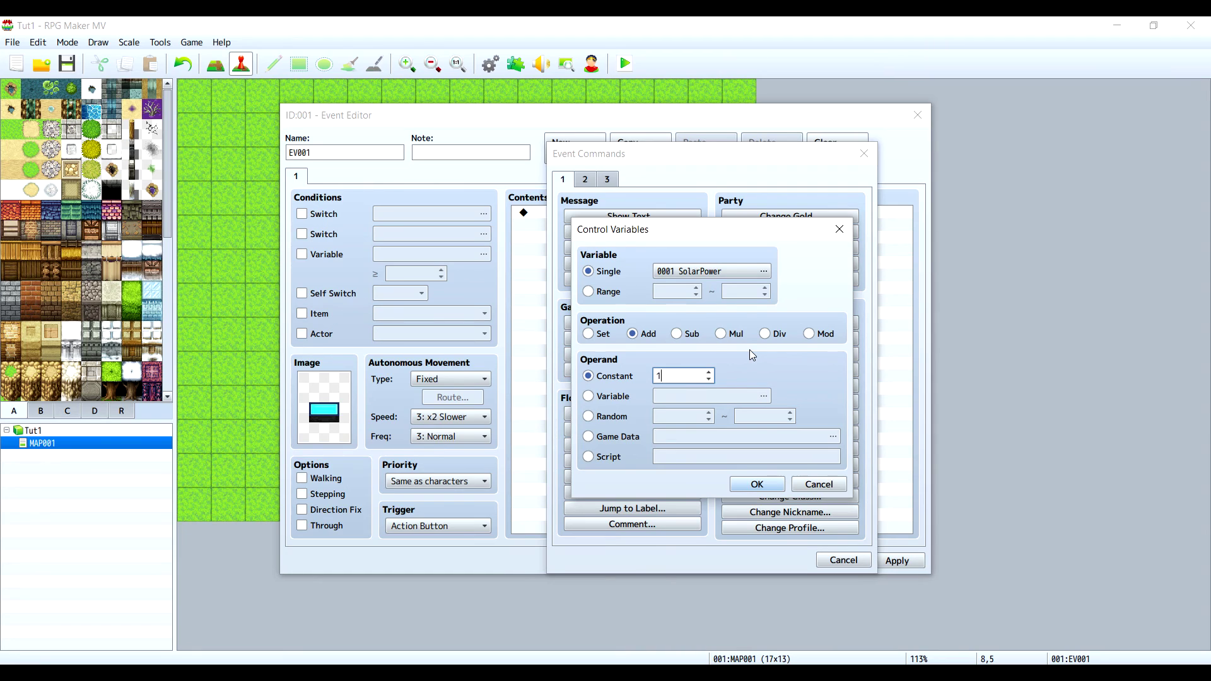
click(760, 484)
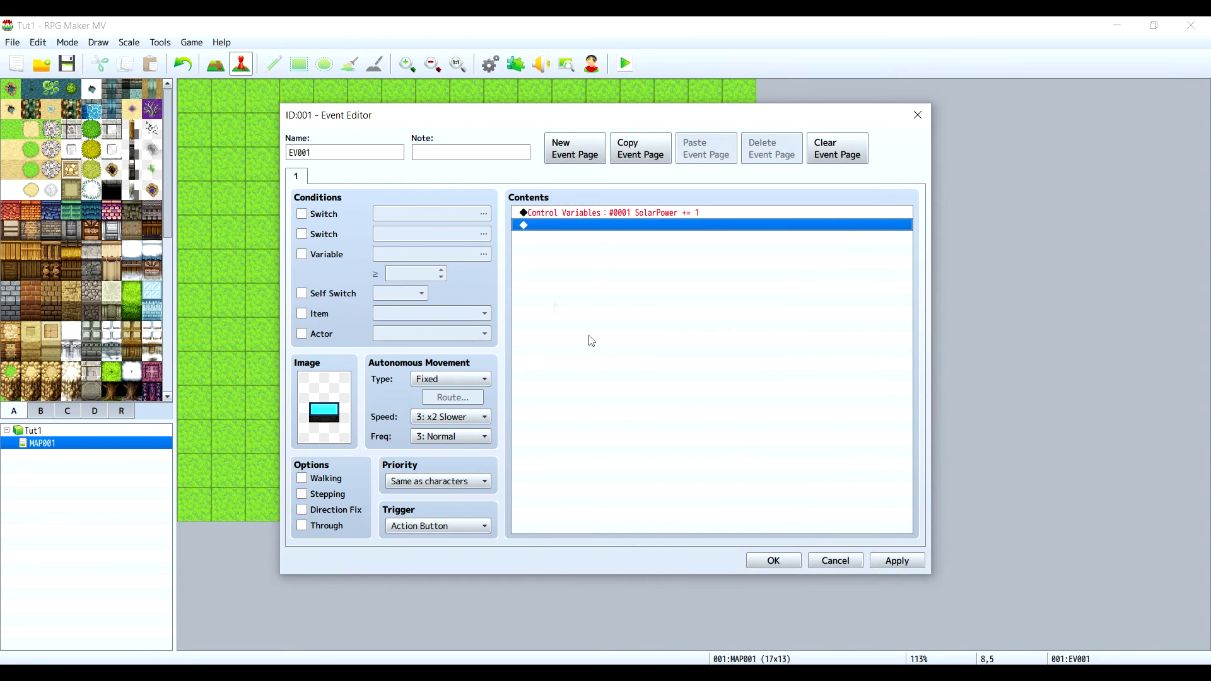
double_click(563, 228)
Step: Add Control Self Switch A = ON, then create page 2 conditioned on Self Switch A
click(657, 356)
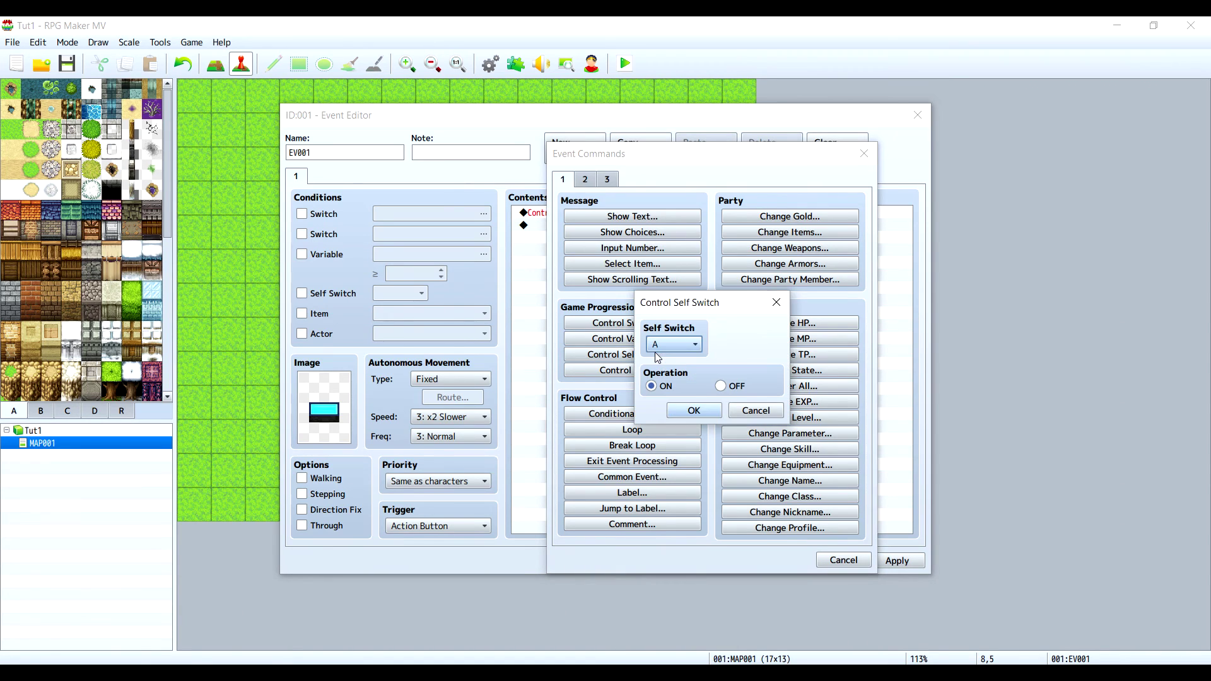
click(694, 410)
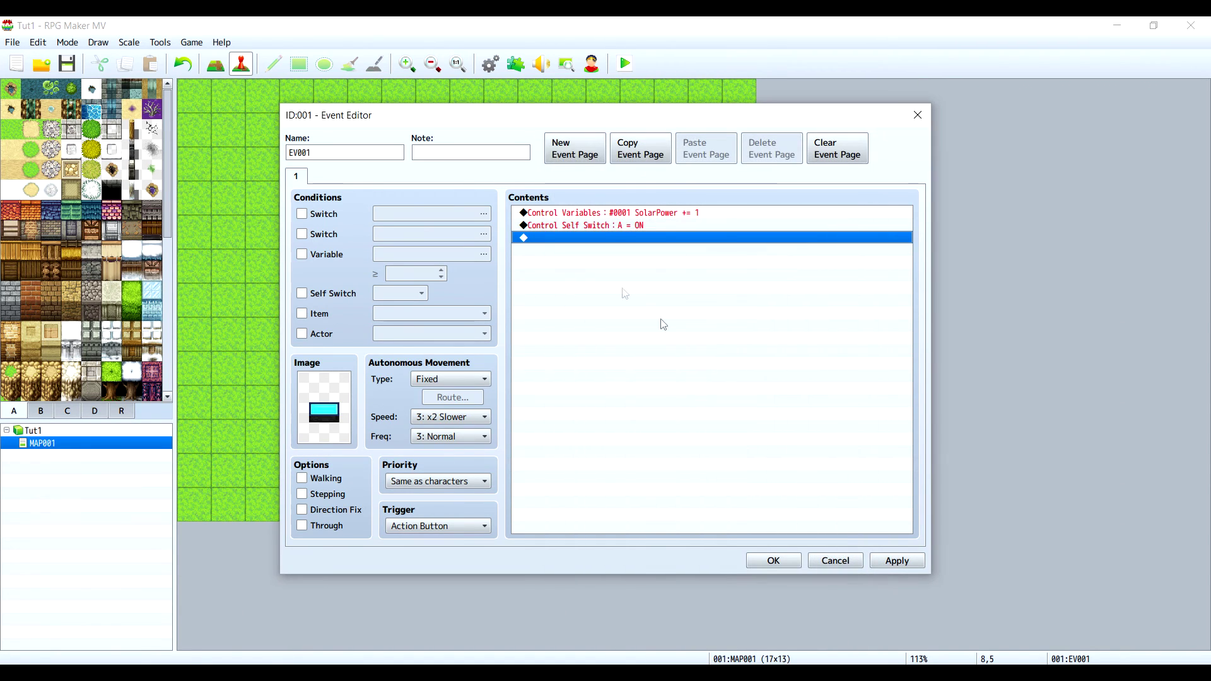
click(565, 143)
click(330, 295)
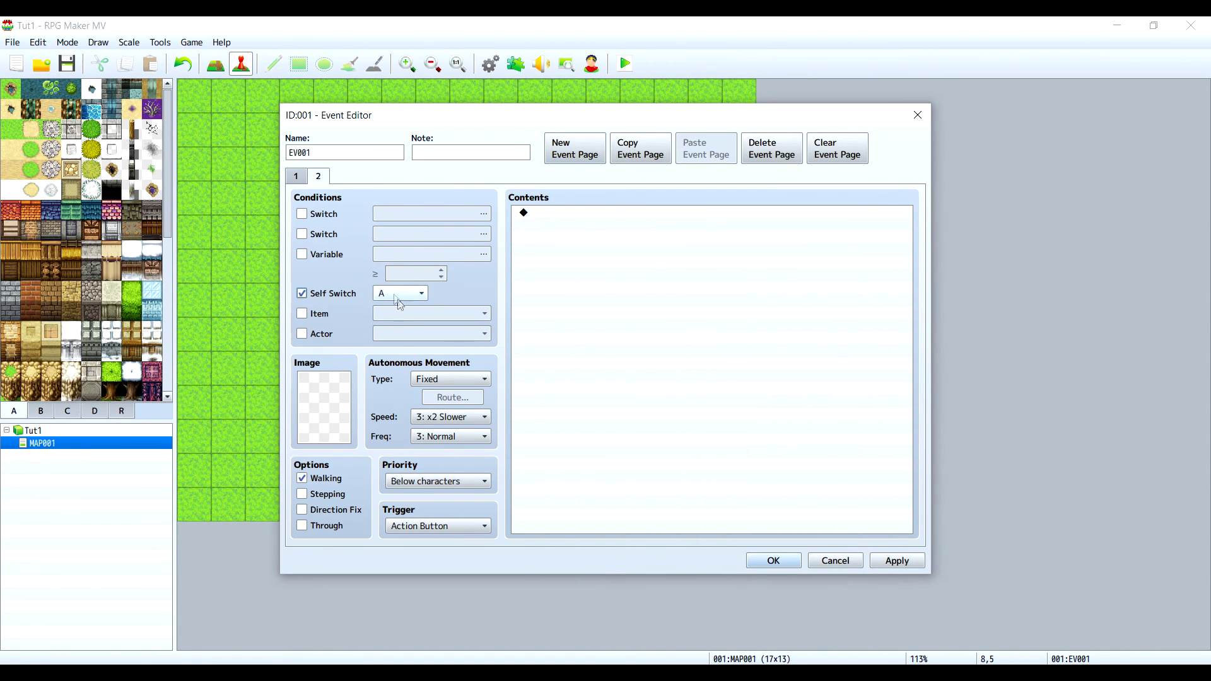
Step: Give page 2 the cyan bar graphic from !Anim, Parallel trigger and Stepping on
double_click(331, 408)
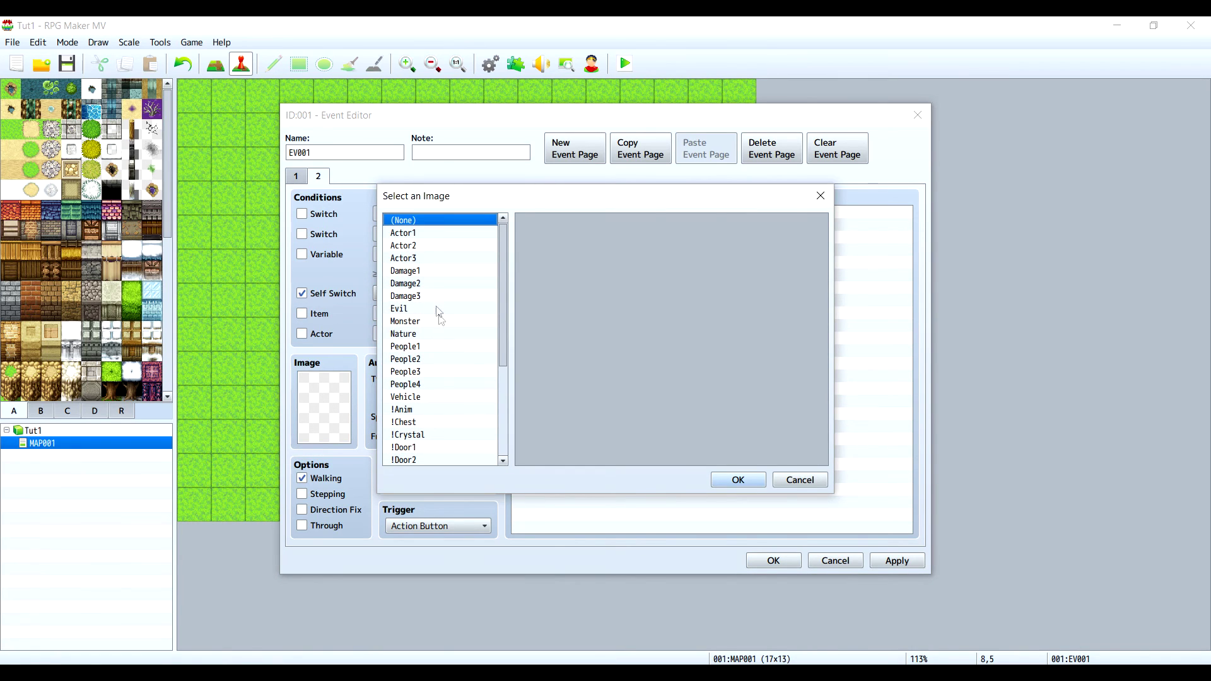
click(415, 409)
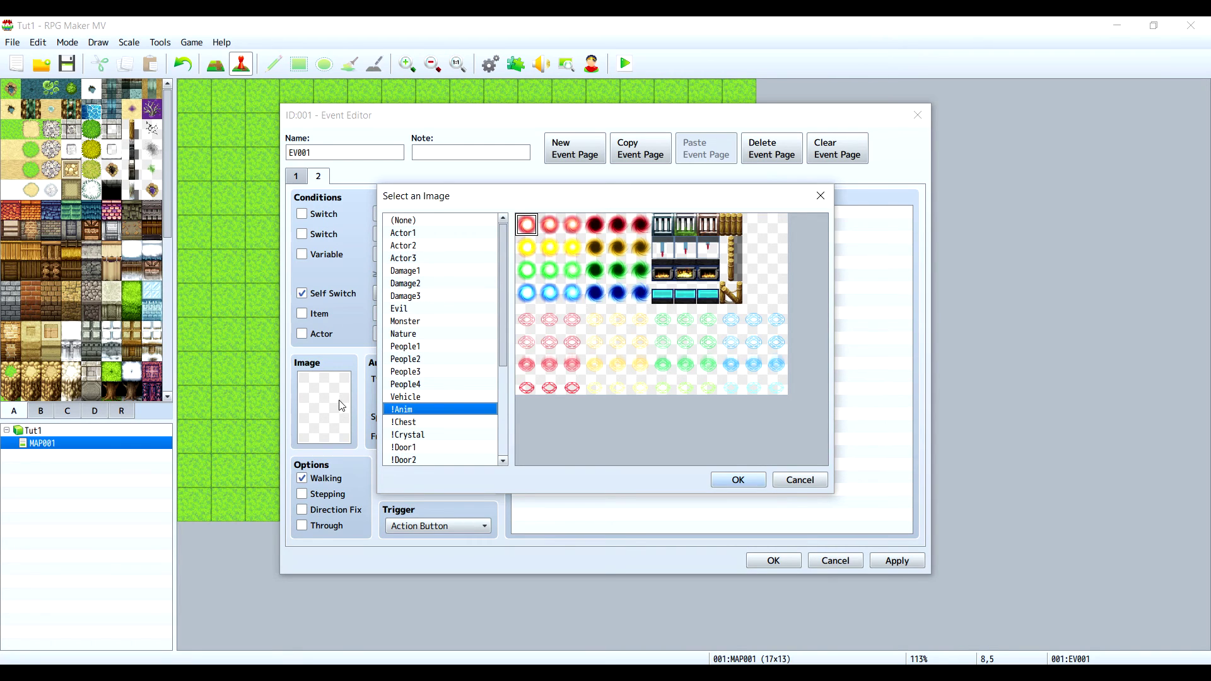
click(662, 293)
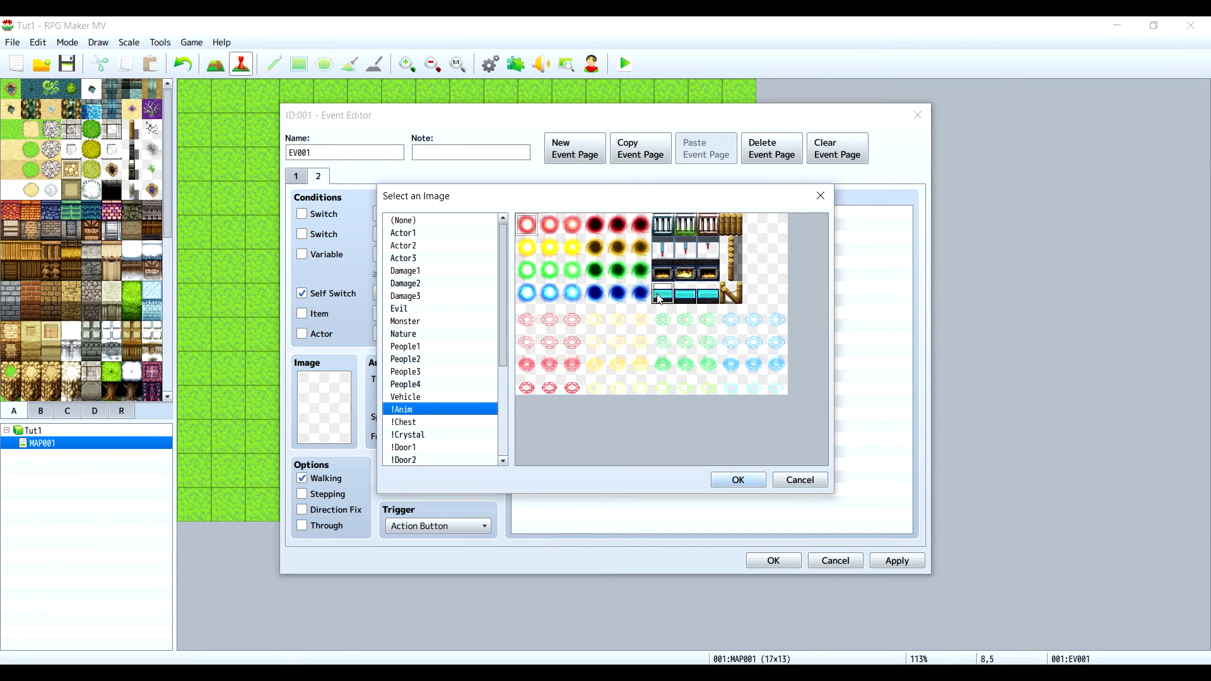
click(739, 479)
click(466, 526)
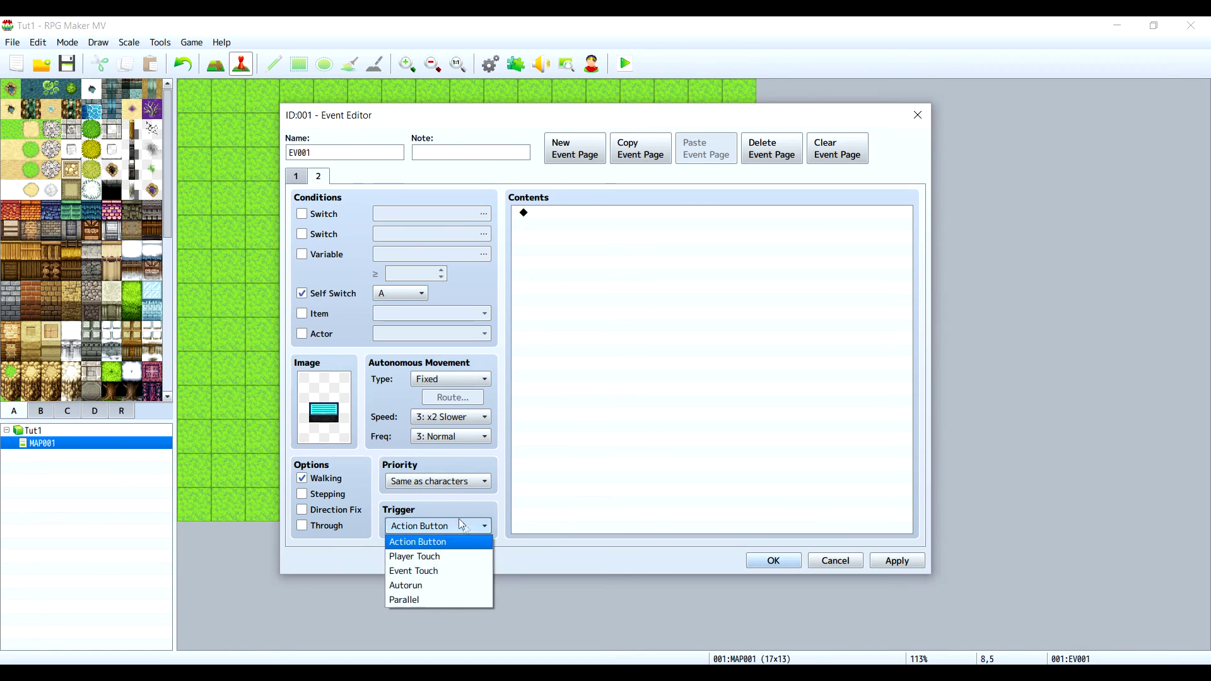
click(415, 600)
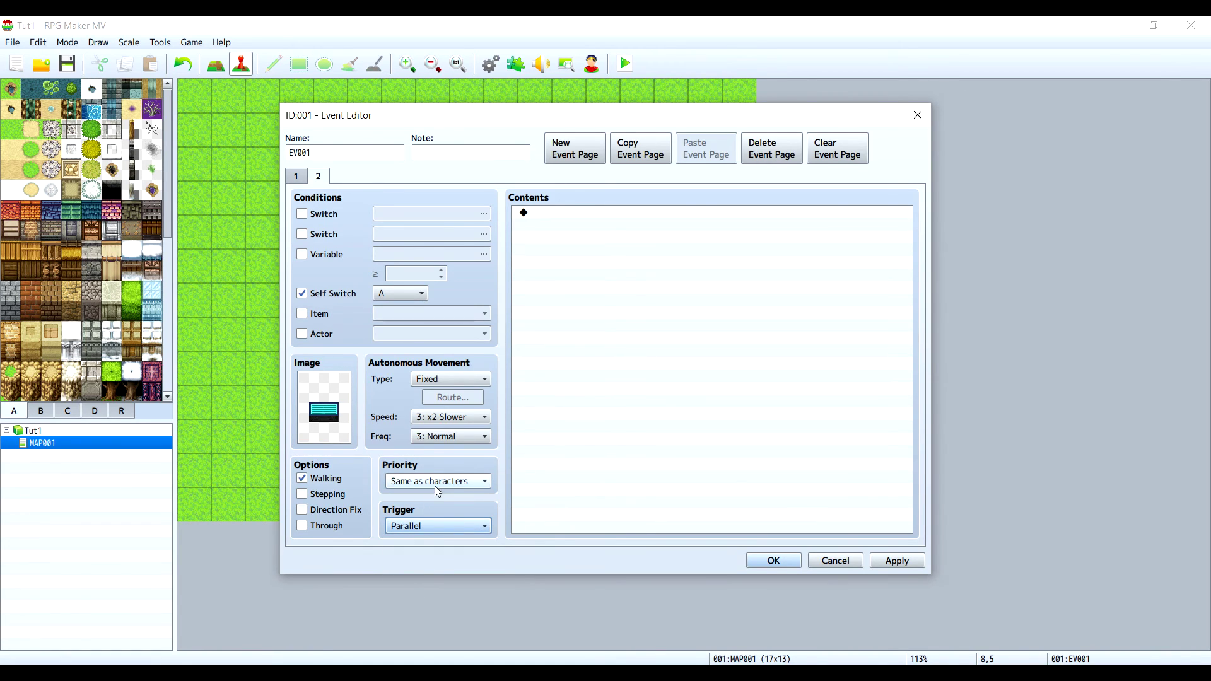
click(322, 482)
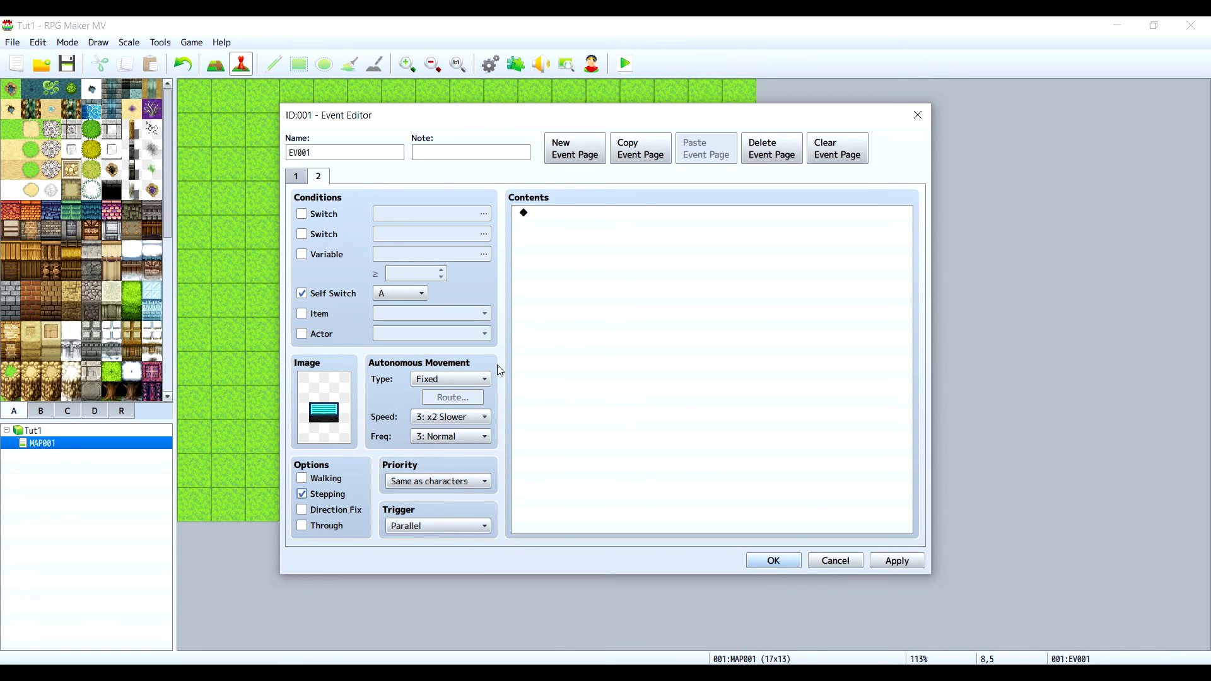
click(569, 213)
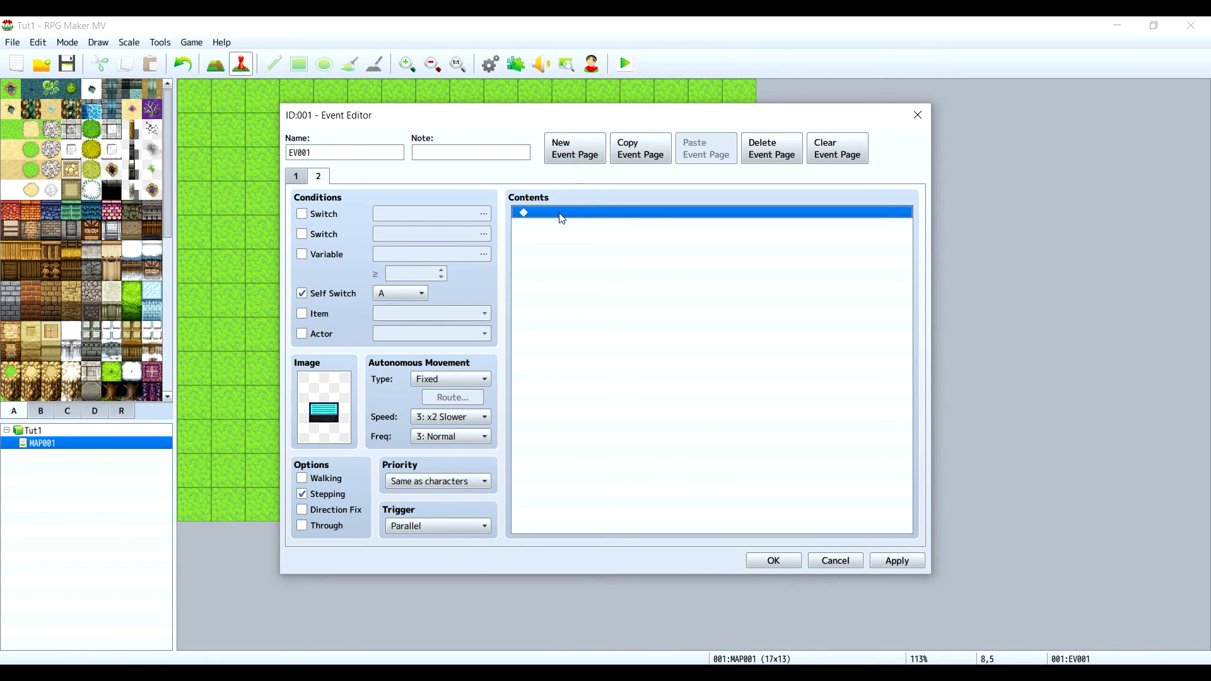
double_click(562, 214)
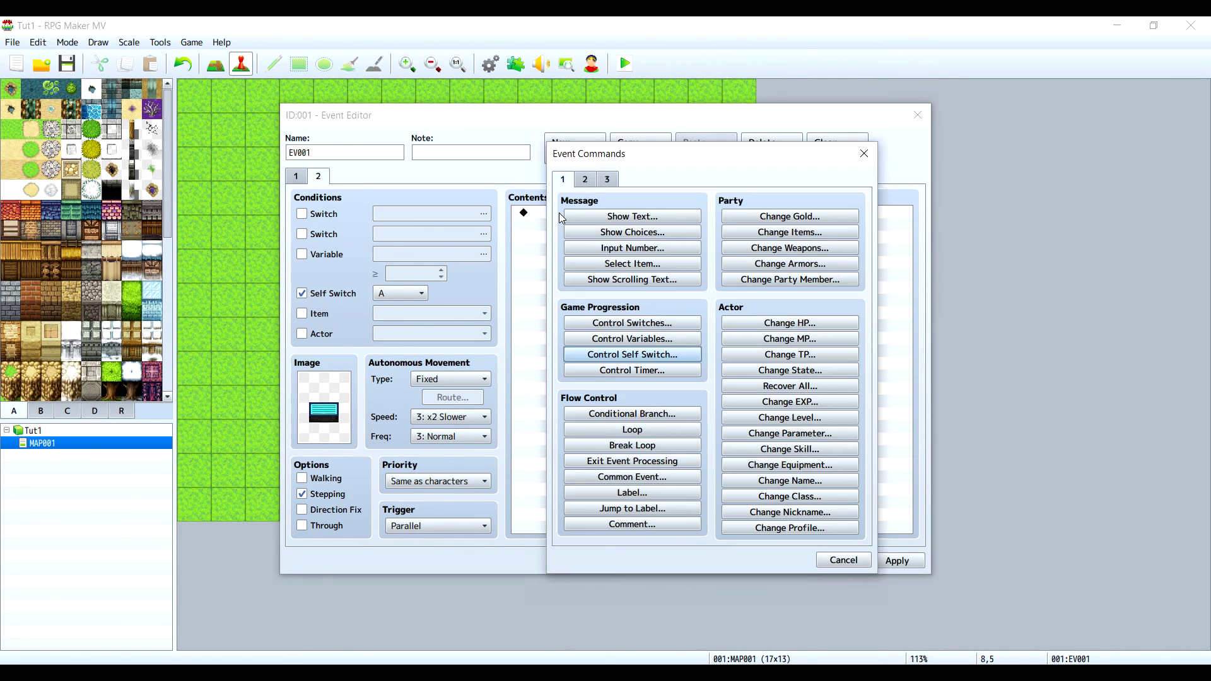
Step: Name variable 0002 TotalPower and add a Control Variables command: TotalPower += 1
click(689, 340)
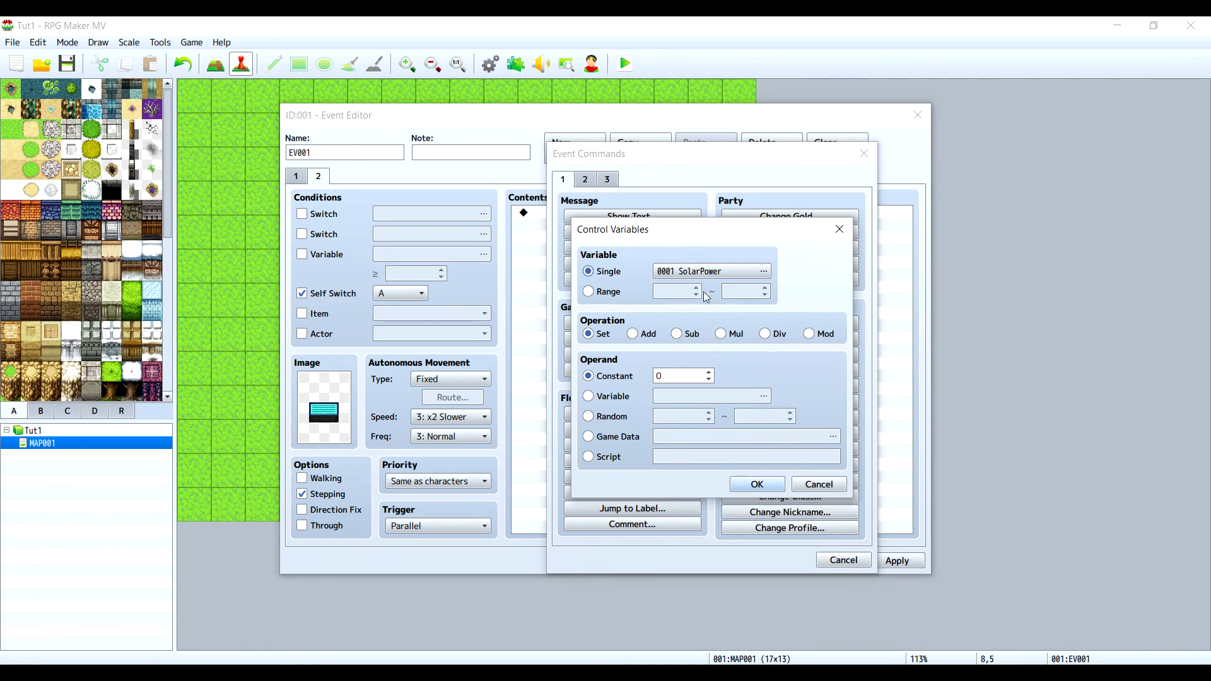
click(711, 272)
click(750, 239)
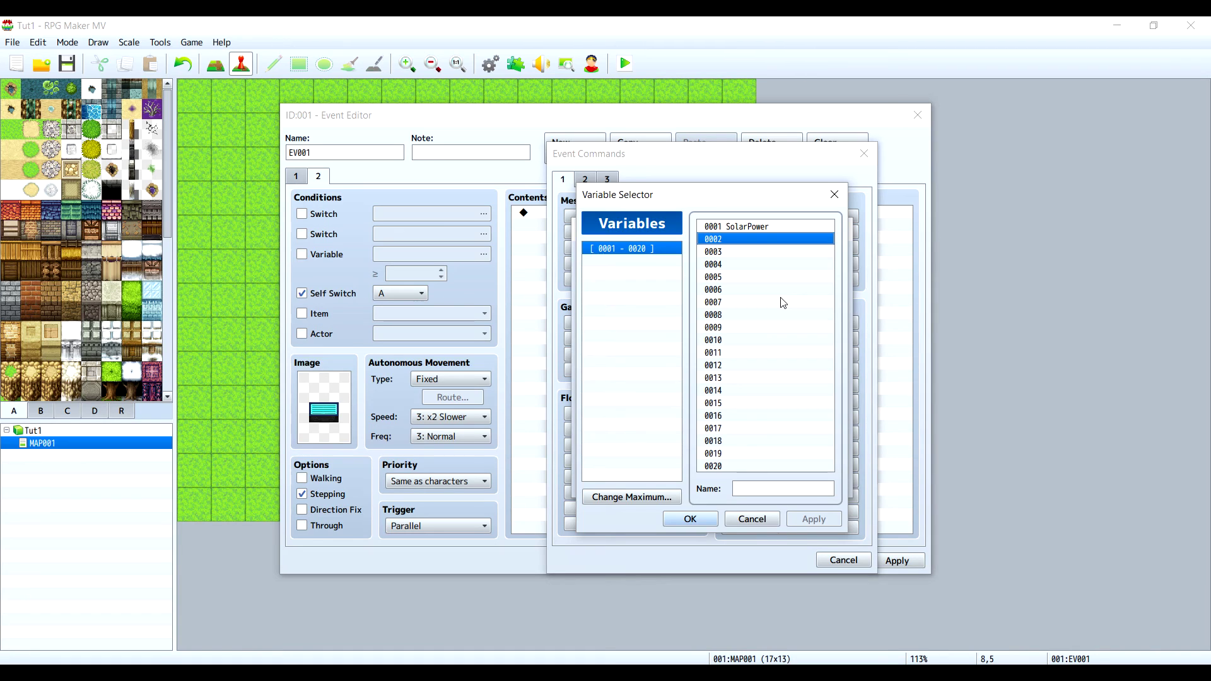
key(Tab)
text(Total)
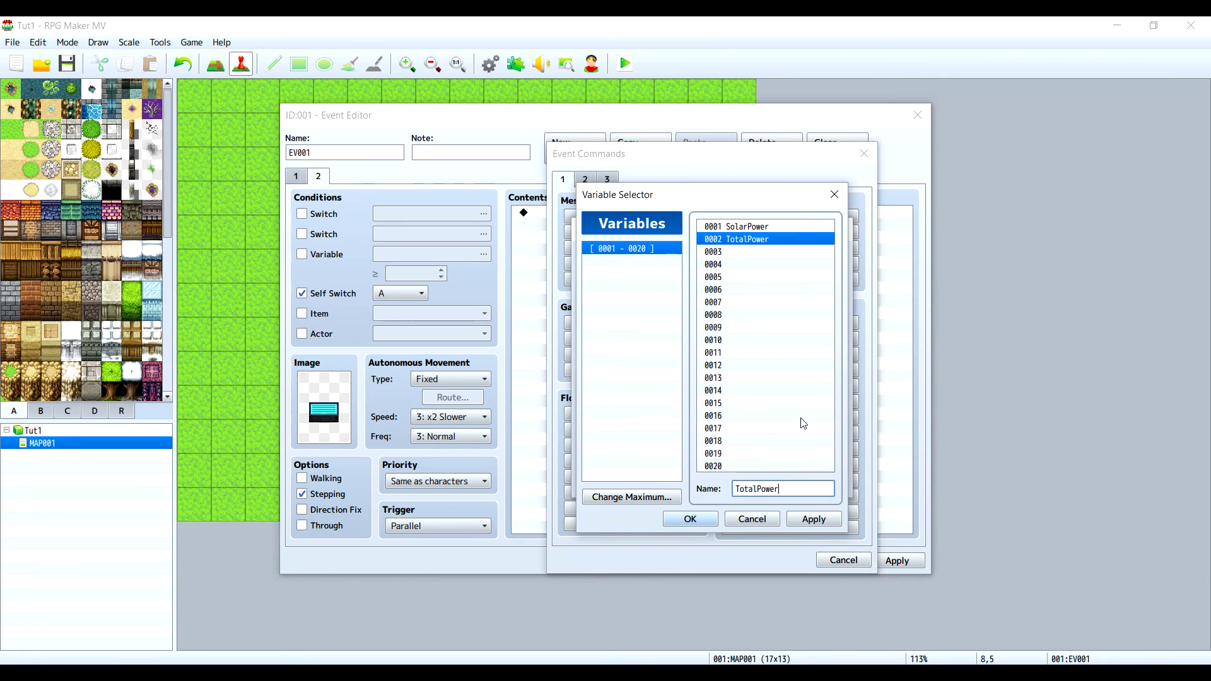
click(690, 518)
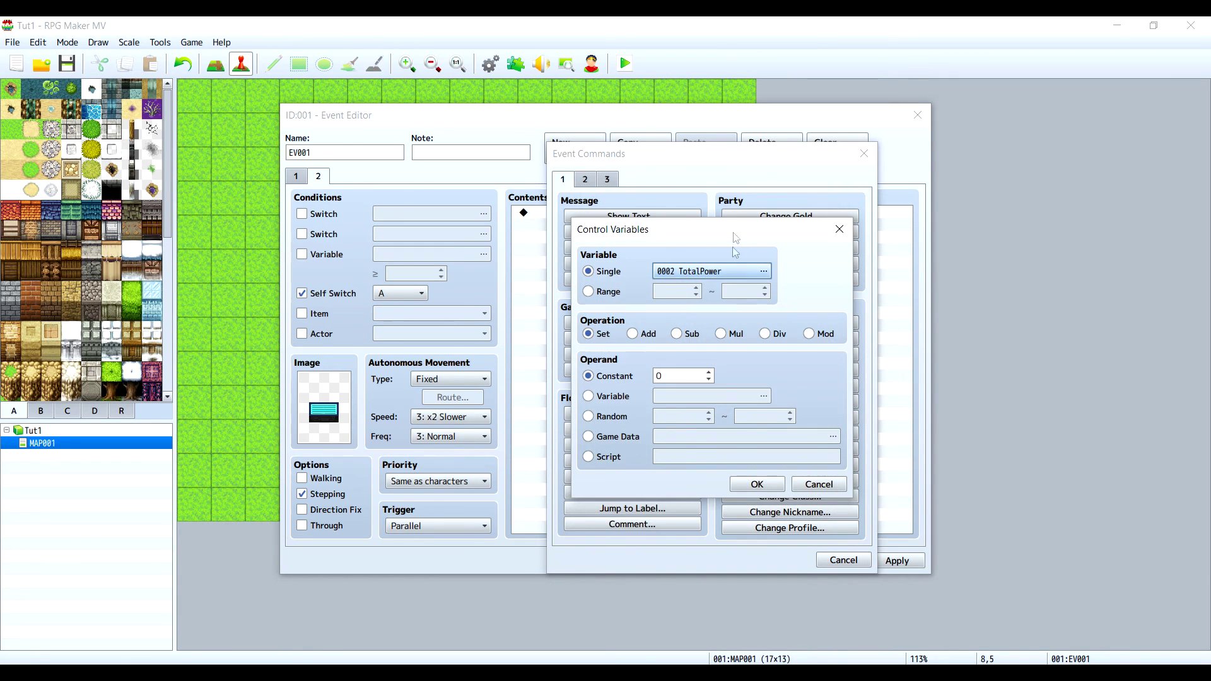
click(632, 334)
click(665, 375)
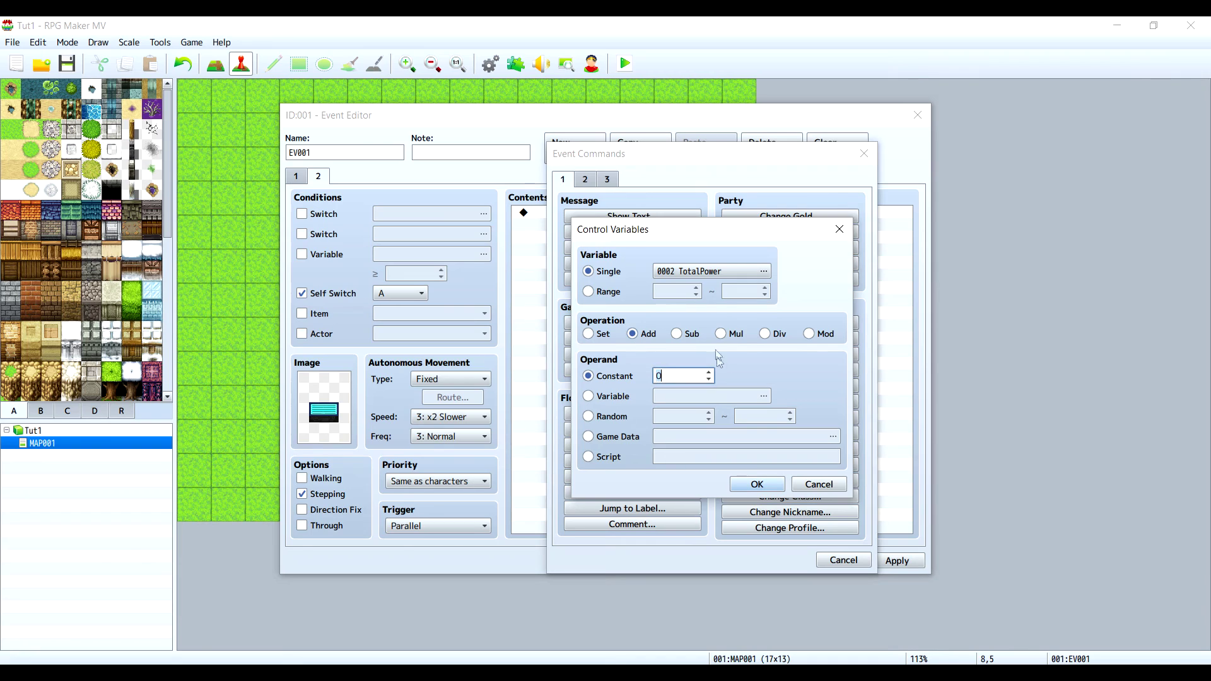
key(BackSpace)
text(1)
click(757, 484)
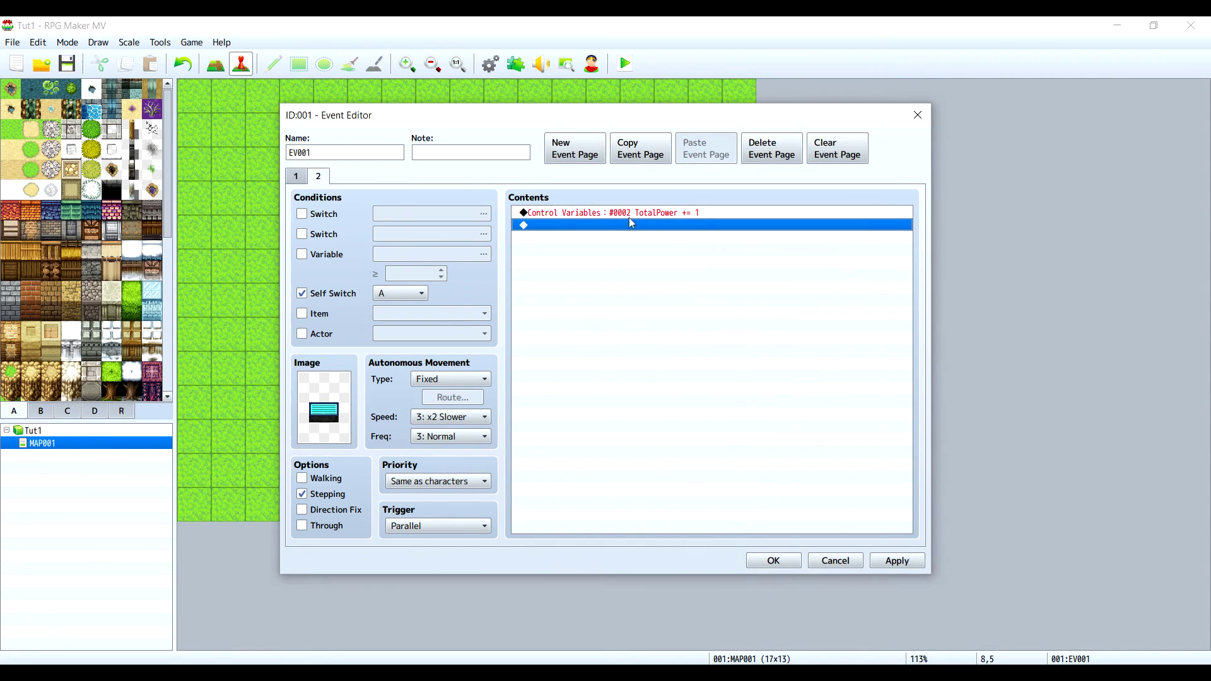
key(Up)
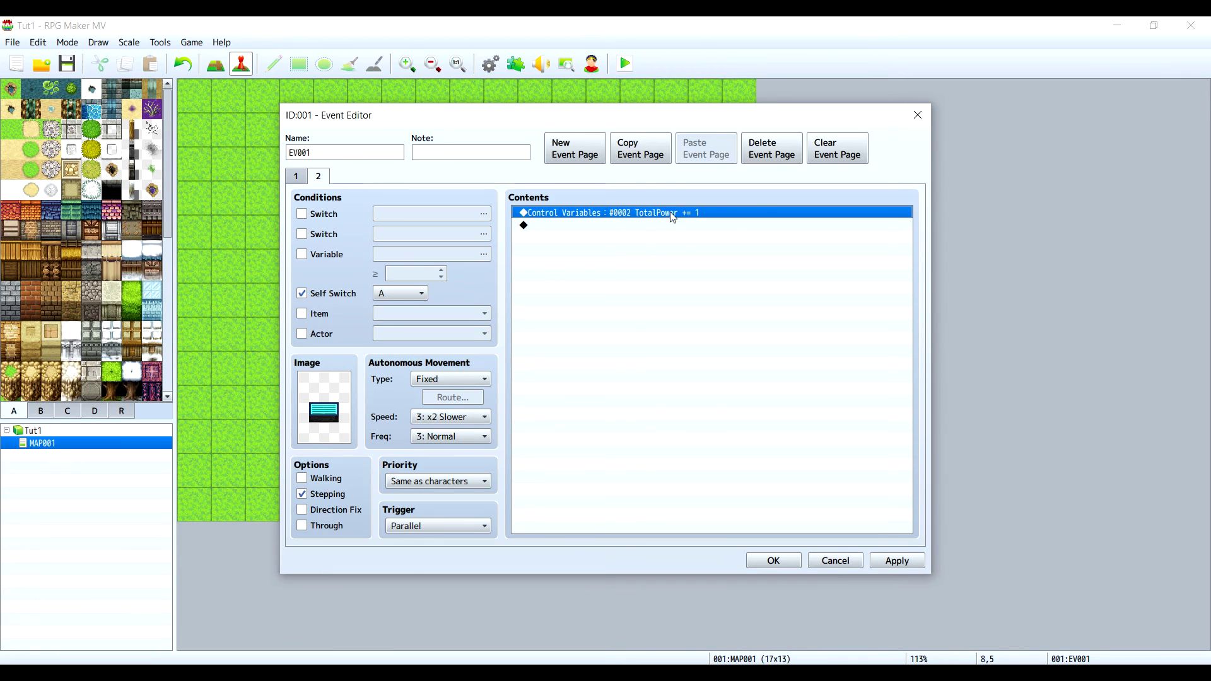
Step: Alternate selection between the TotalPower command and the empty line below it
click(567, 228)
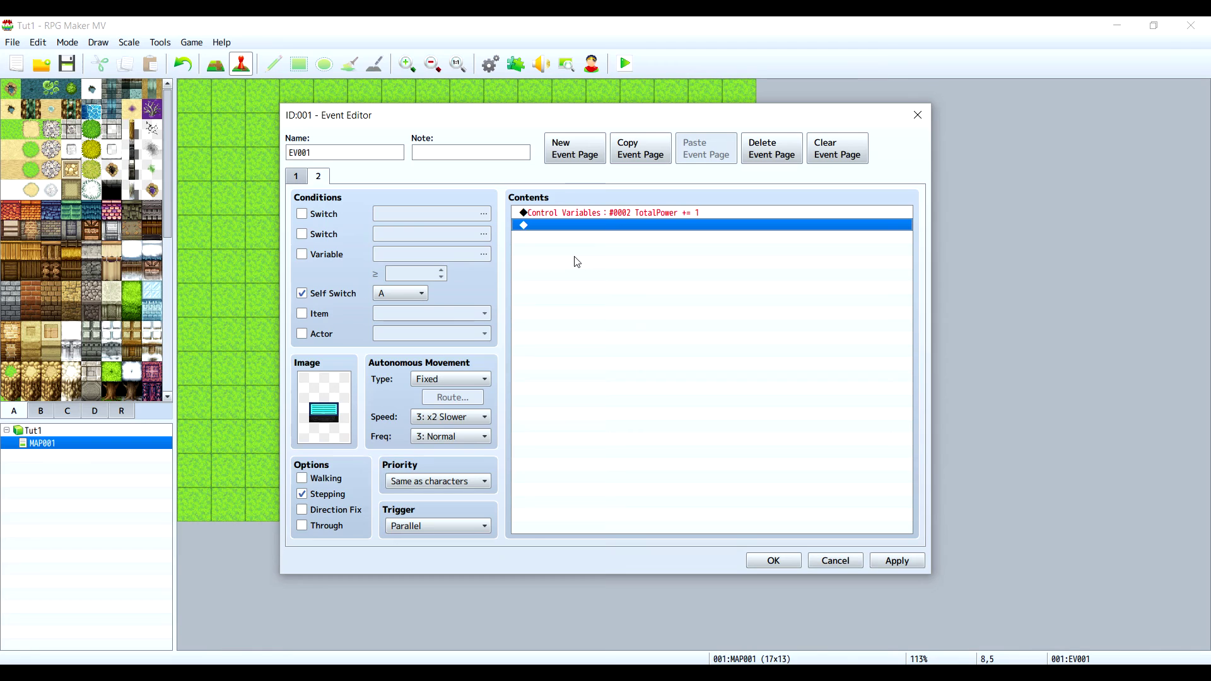
click(630, 214)
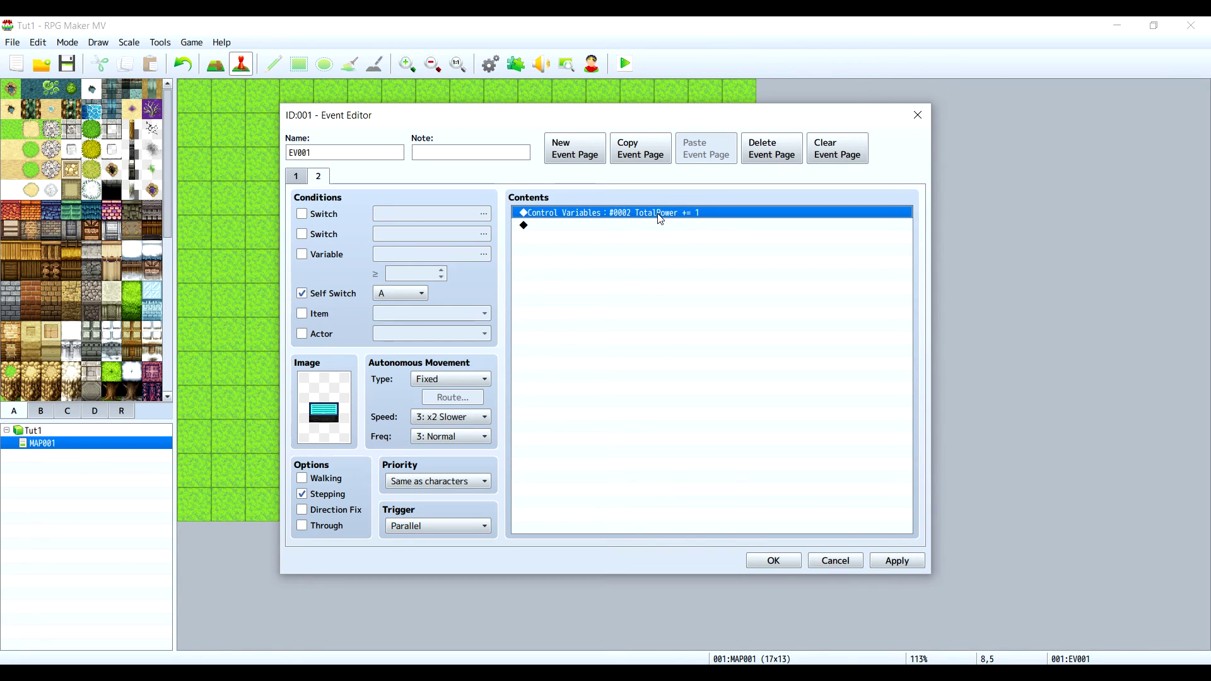
click(592, 227)
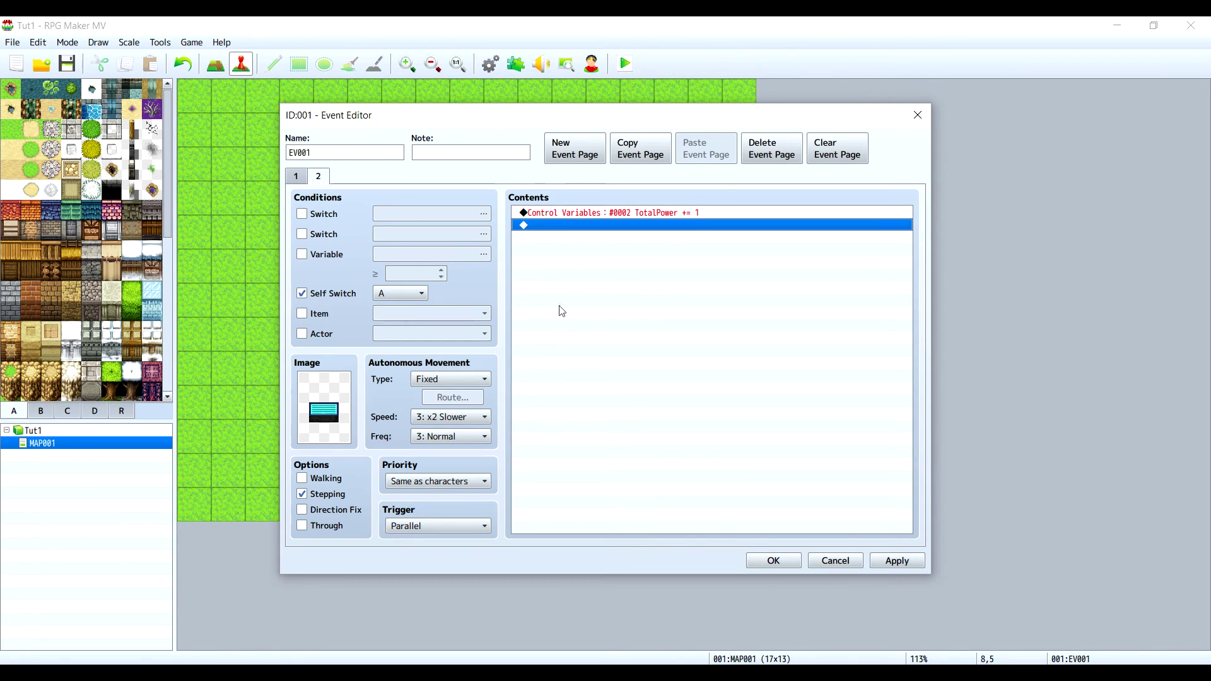
click(642, 213)
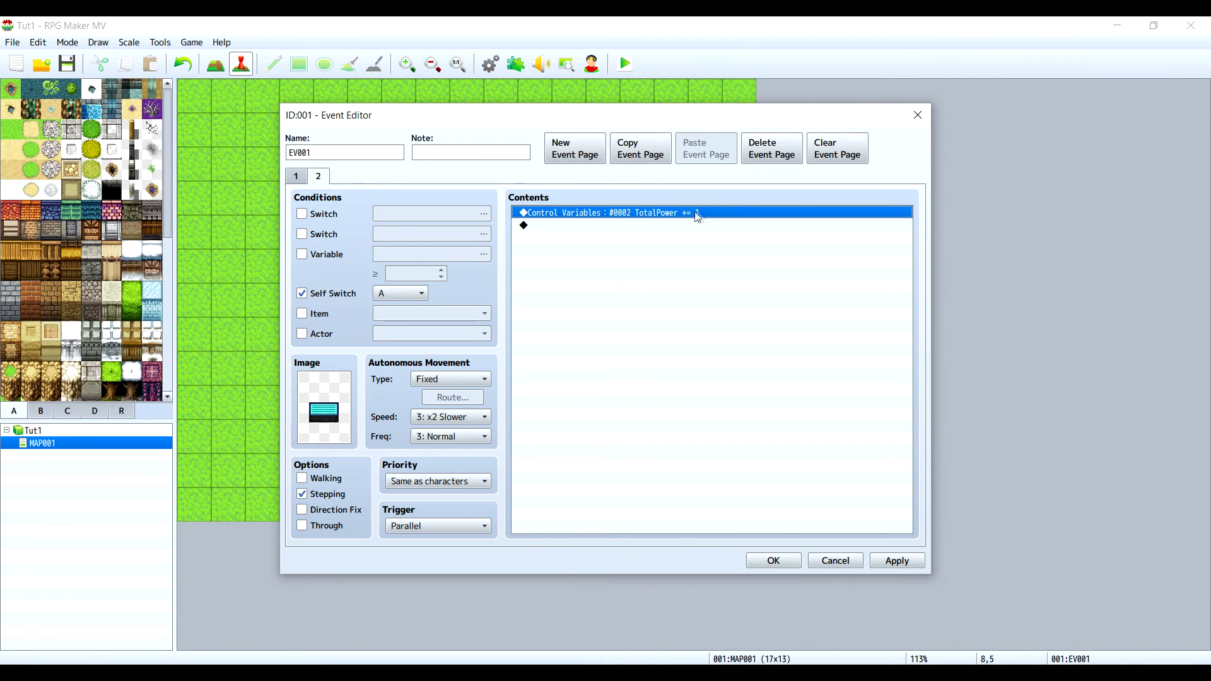
click(587, 227)
click(694, 214)
Step: Add a Wait of 60 frames after the TotalPower command on page 2
double_click(549, 226)
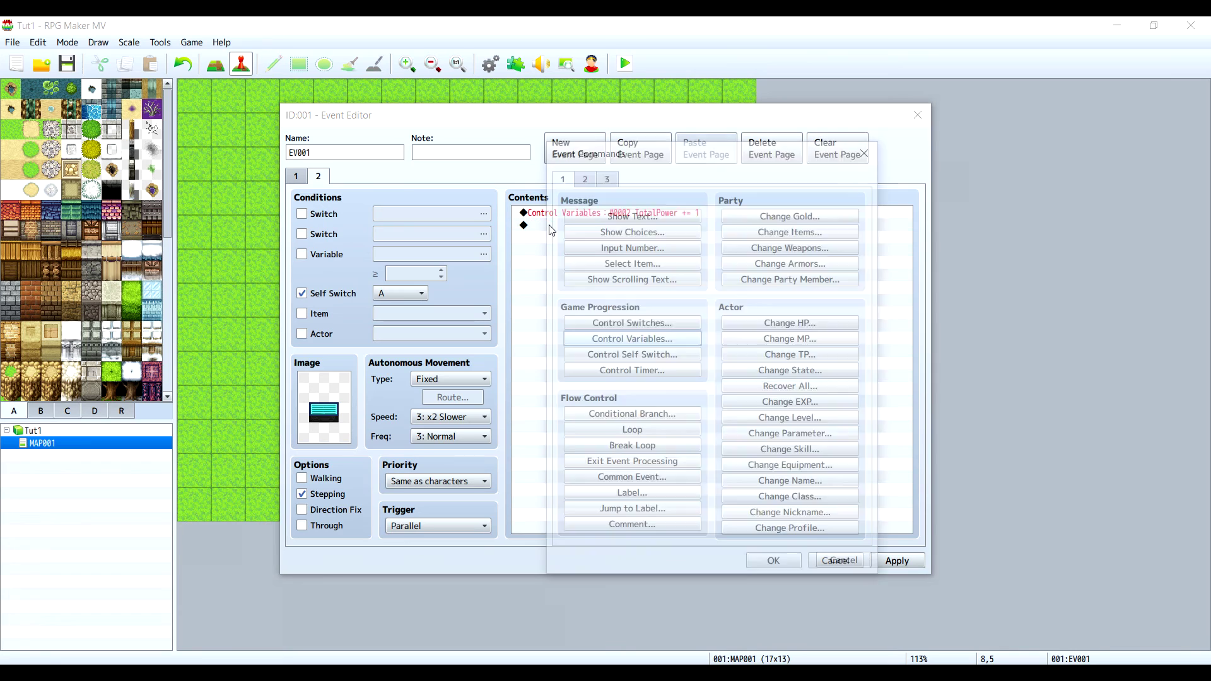
click(585, 179)
click(790, 217)
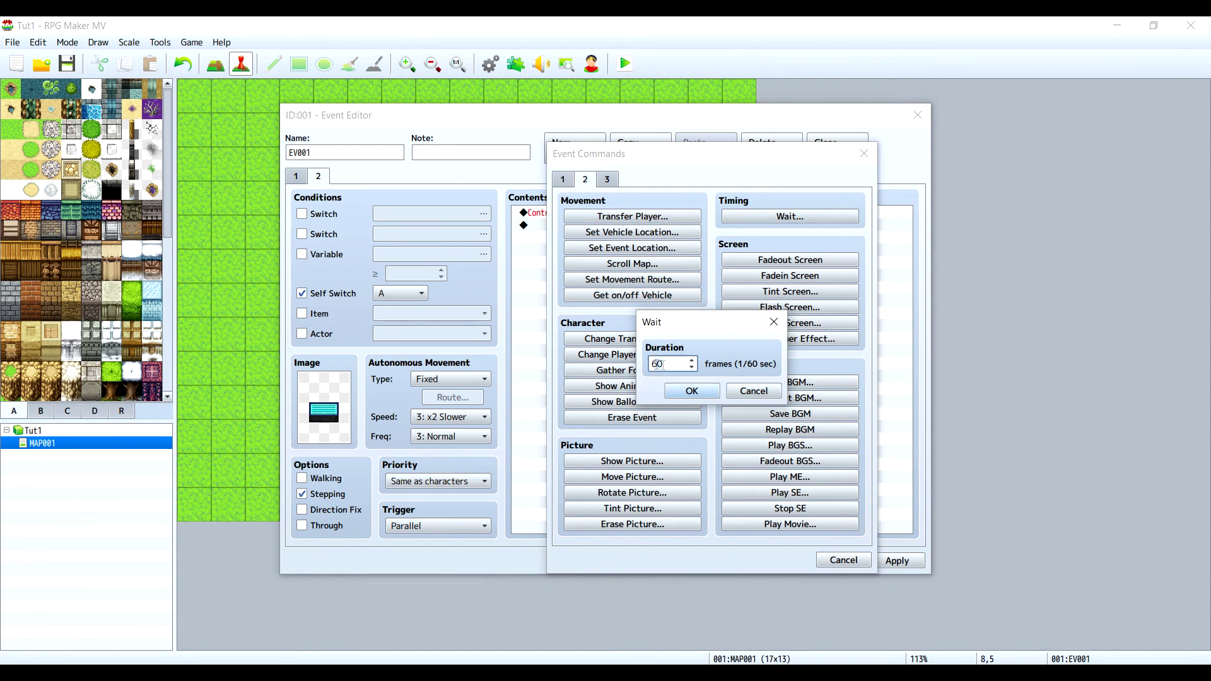
click(691, 391)
click(577, 230)
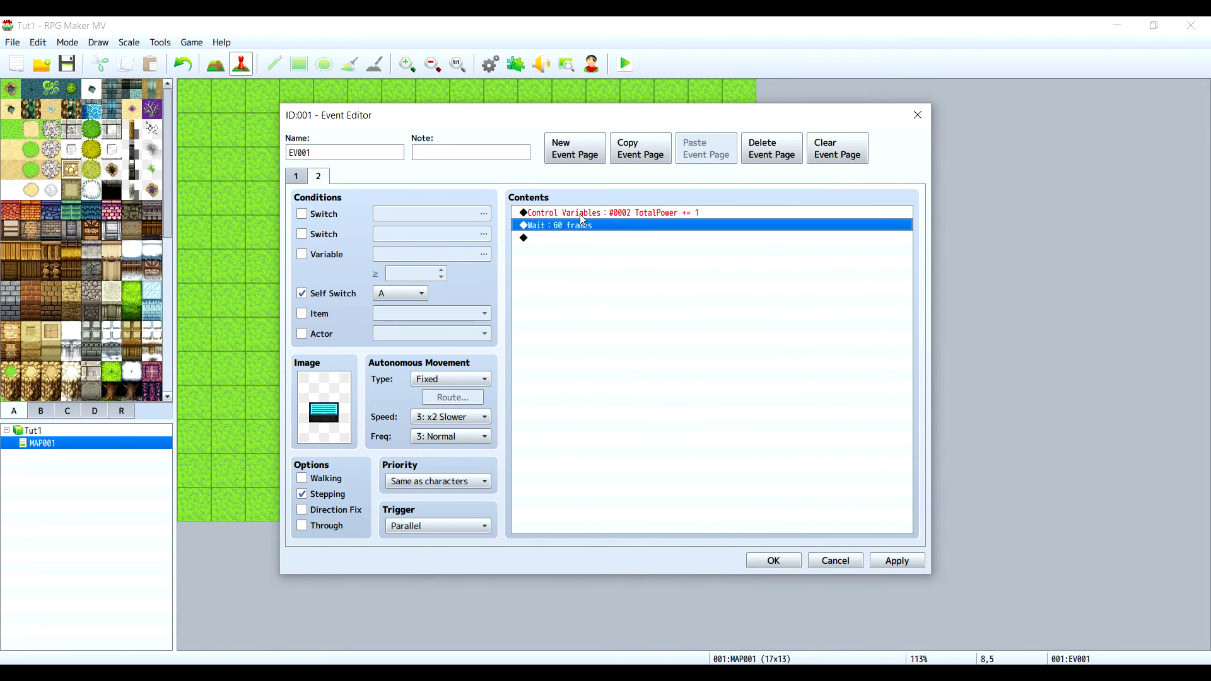
click(580, 214)
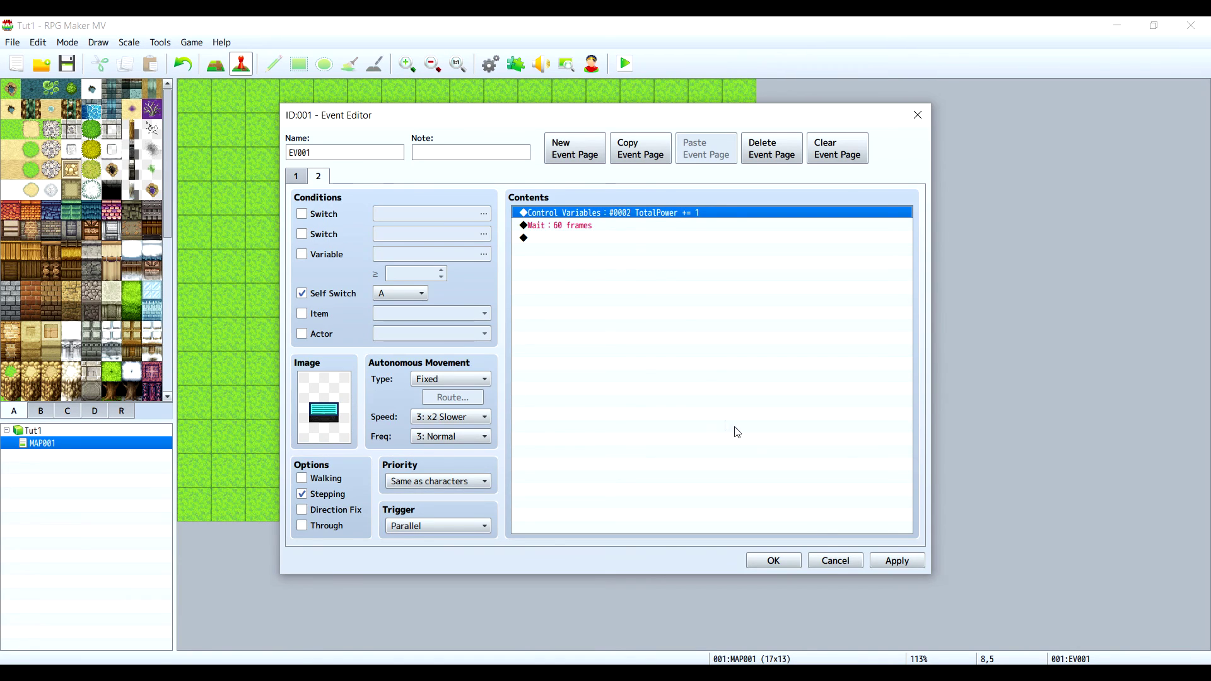
Step: Apply the changes and close the Event Editor, back on MAP001
click(898, 560)
click(796, 563)
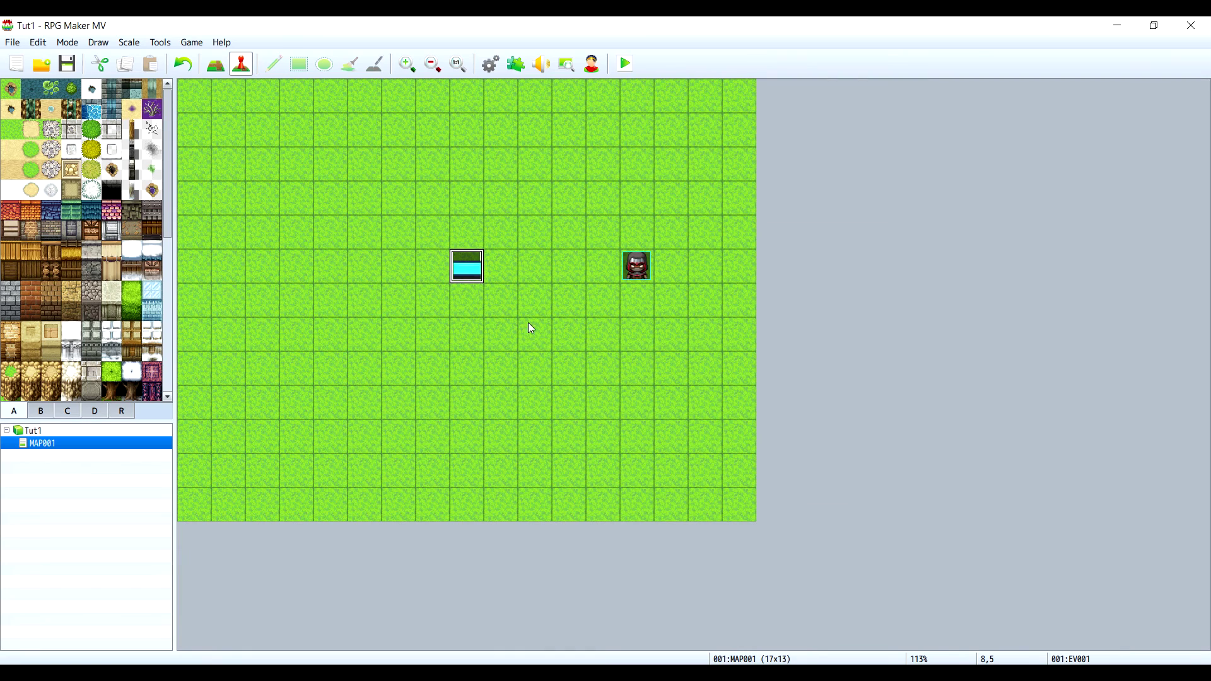
click(549, 275)
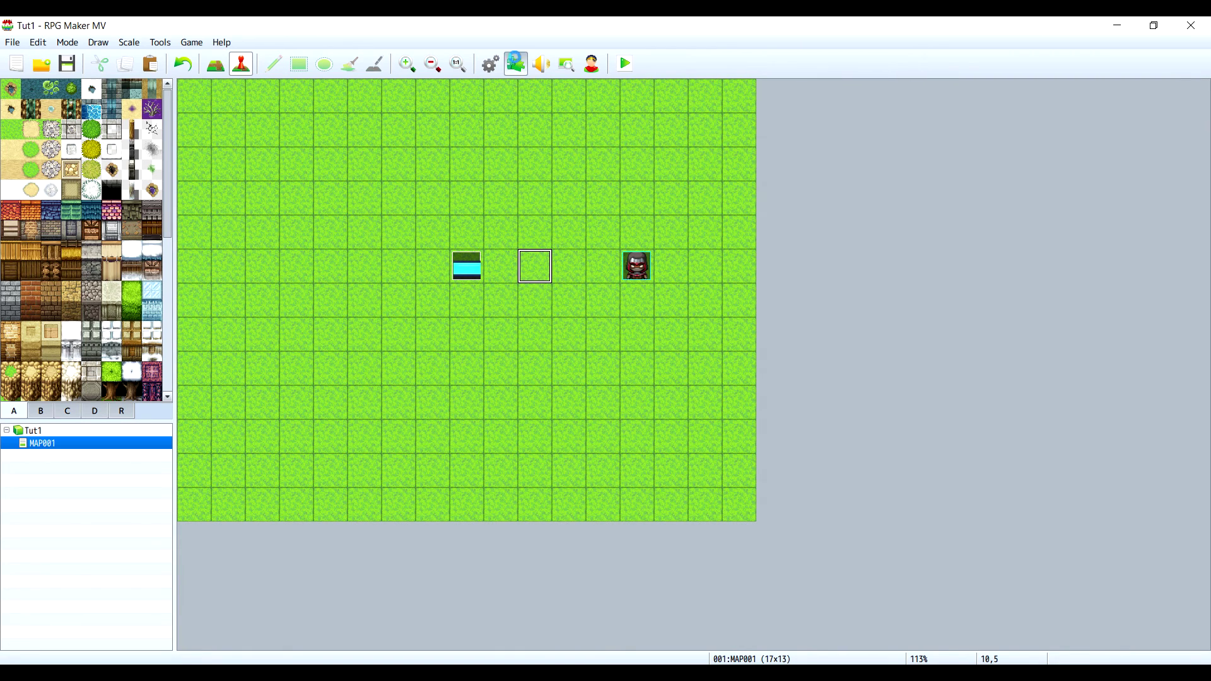
Step: In Plugin Manager, browse the OrangeHud and OrangeHudLine plugin entries
click(515, 64)
click(443, 199)
key(Down)
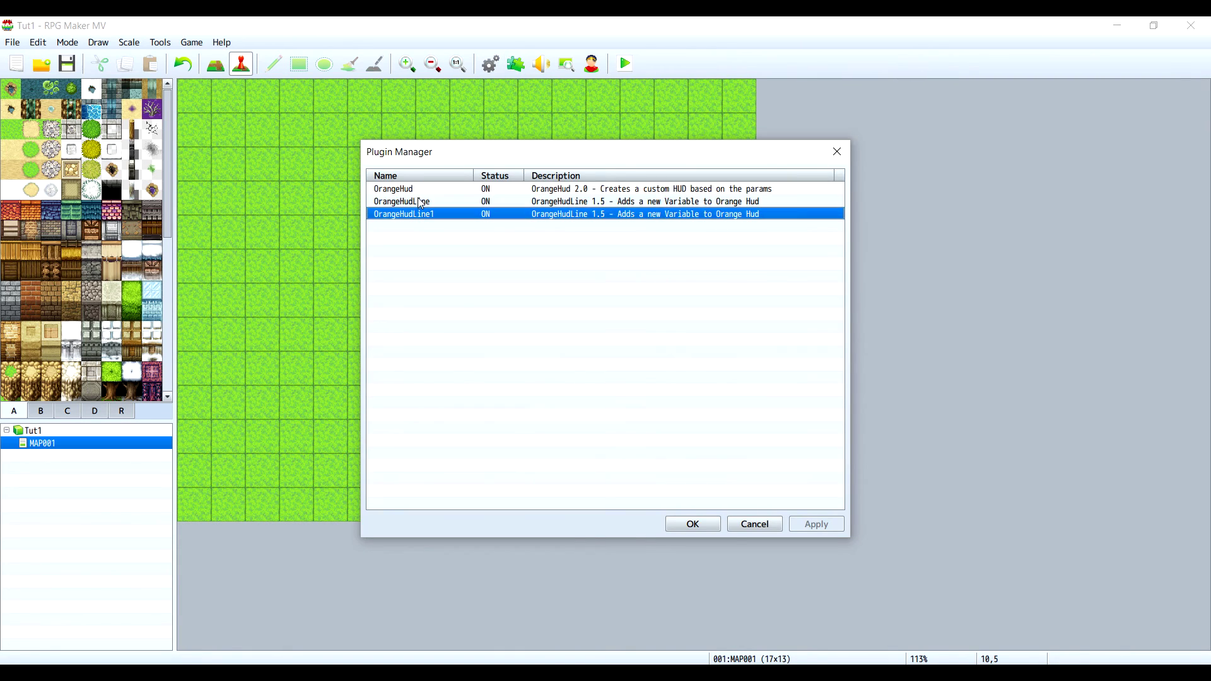
key(Up)
key(Up)
key(Down)
key(Up)
key(Down)
key(Down)
click(407, 199)
click(399, 189)
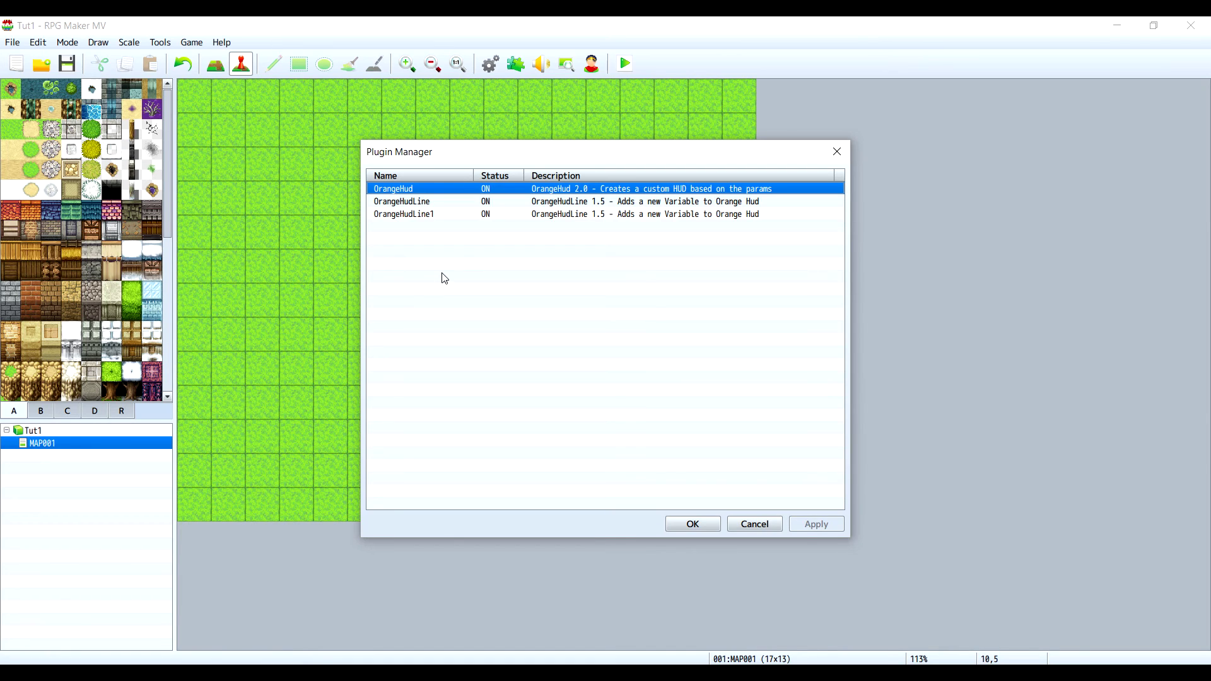
Step: Review VariableId in OrangeHudLine (variable 1) and OrangeHudLine1 (variable 2) settings
double_click(435, 215)
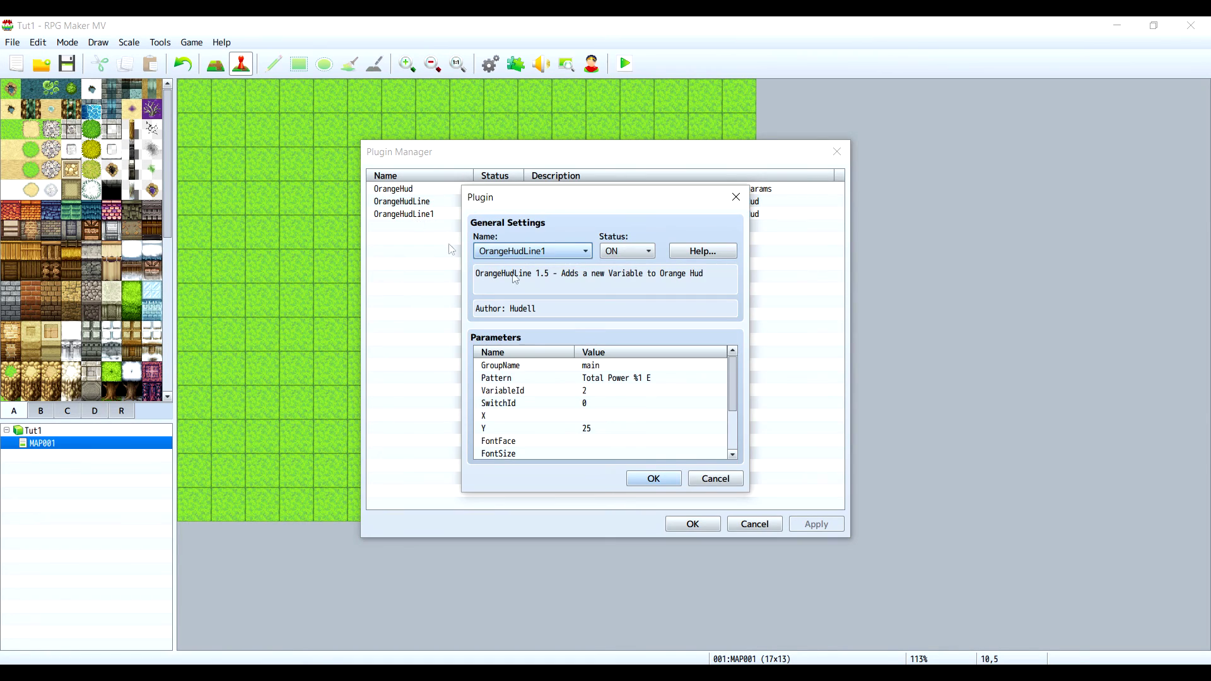
click(715, 479)
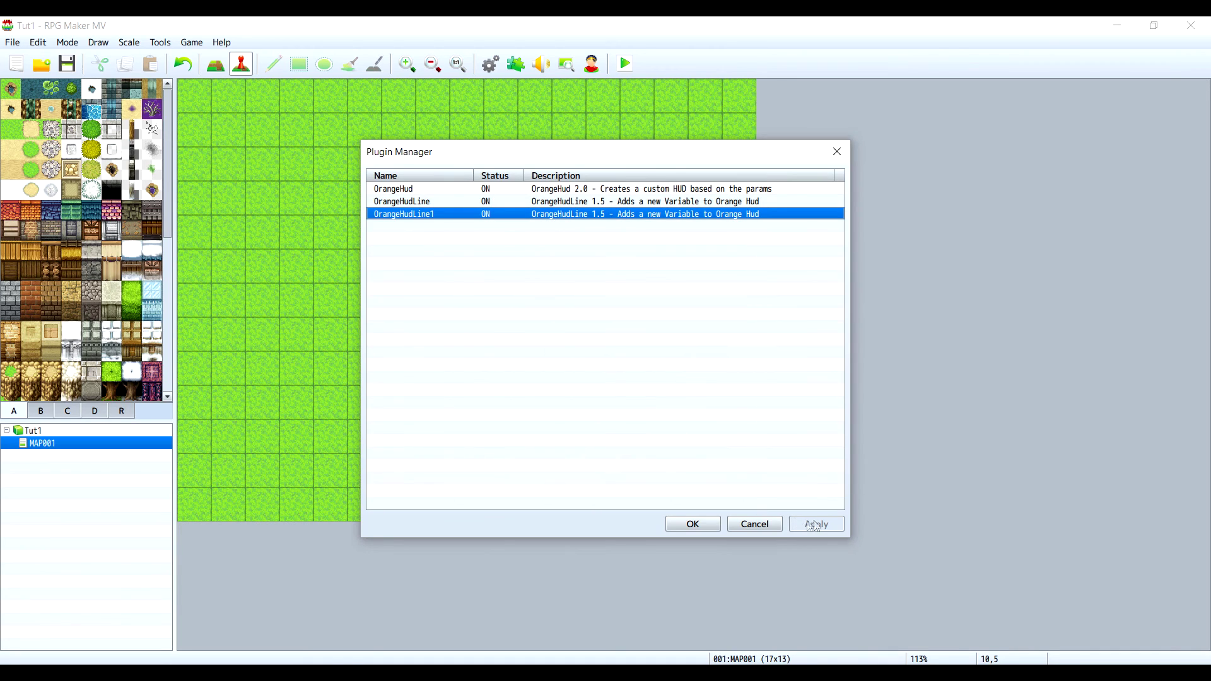
double_click(435, 202)
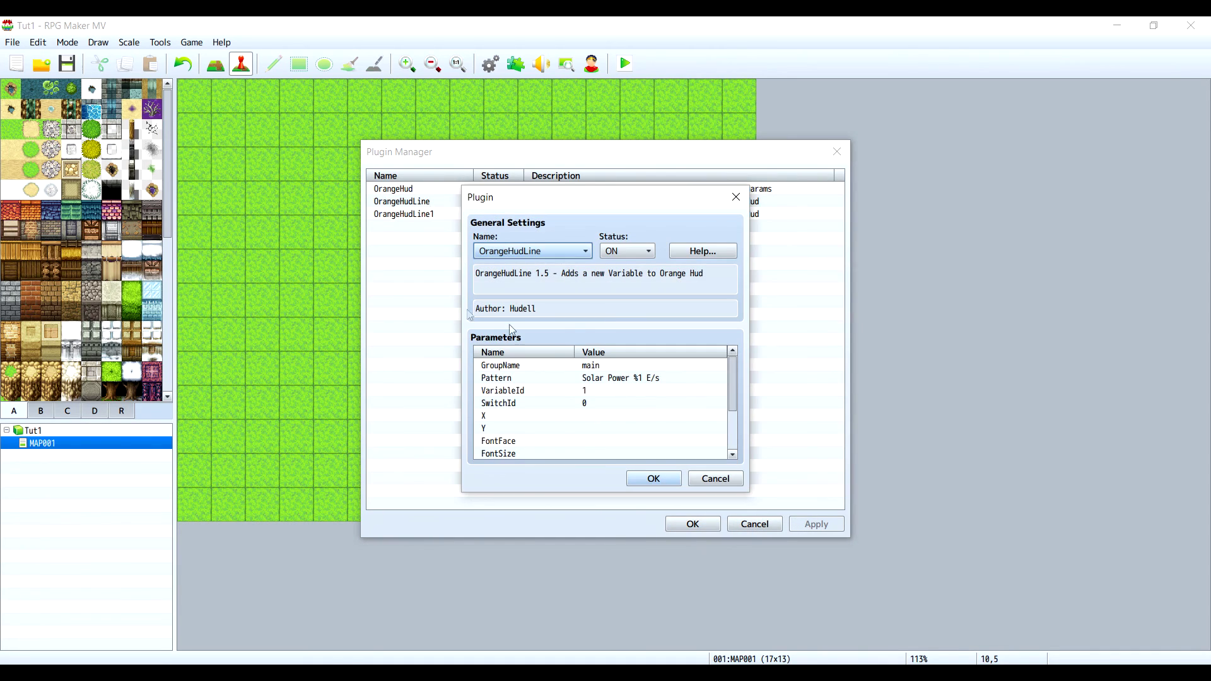
click(592, 392)
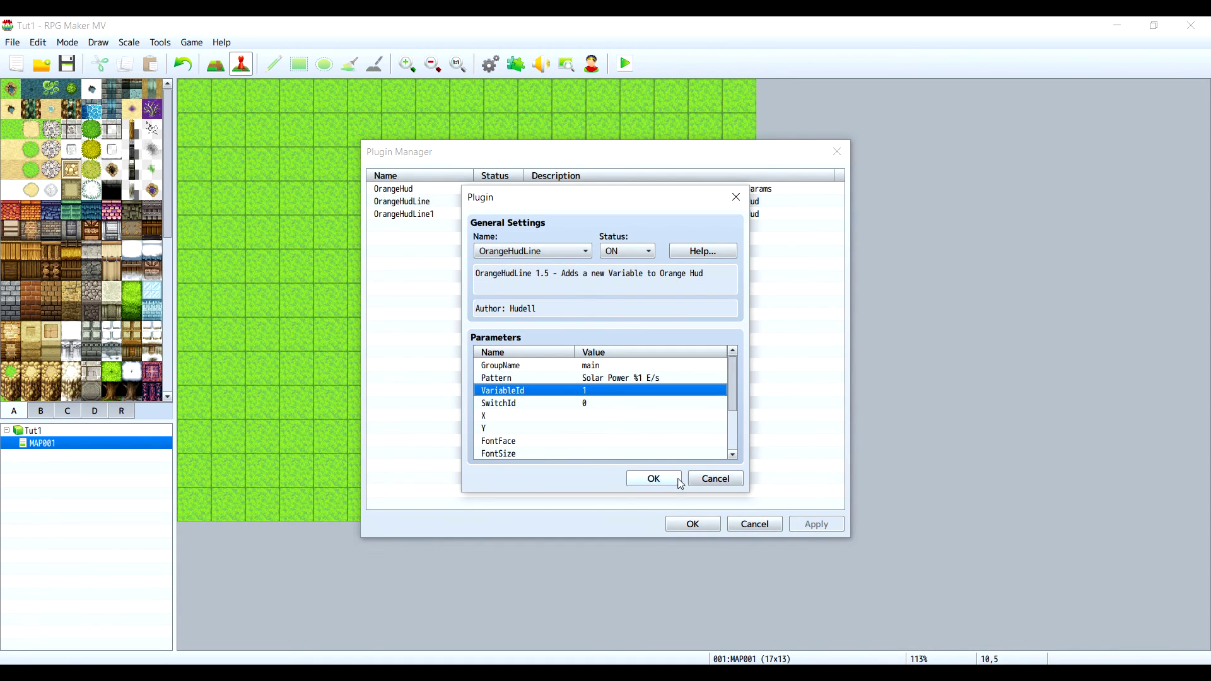
click(653, 478)
double_click(481, 214)
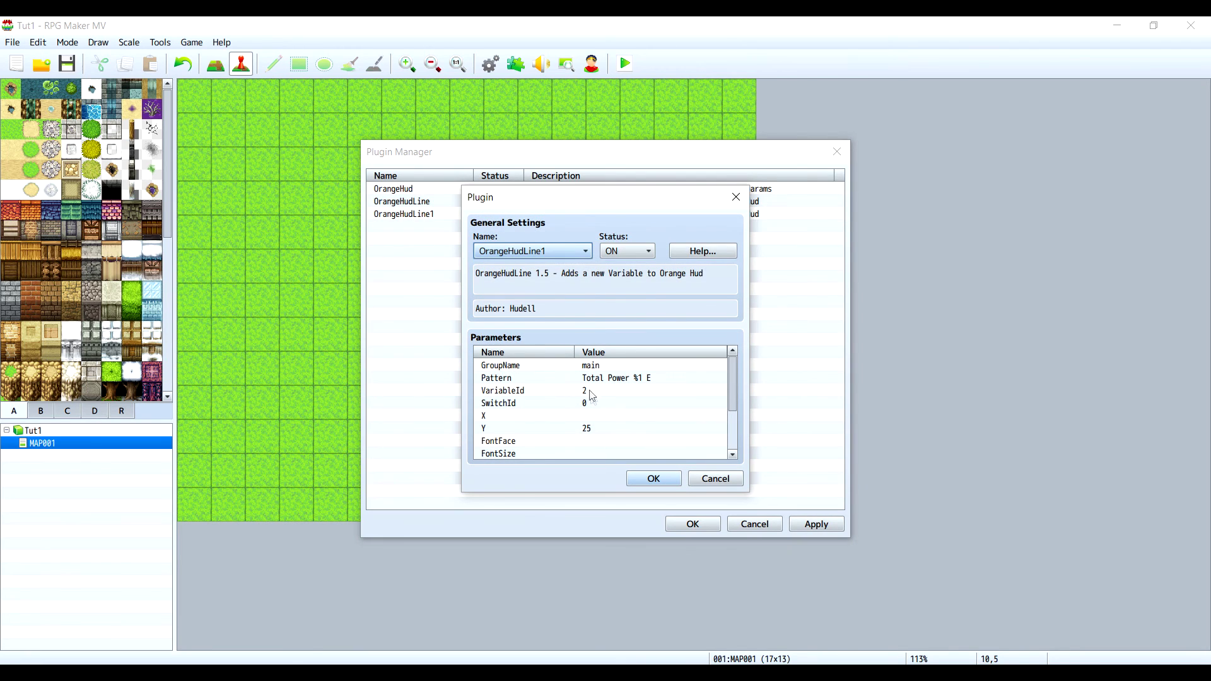
click(533, 390)
click(666, 481)
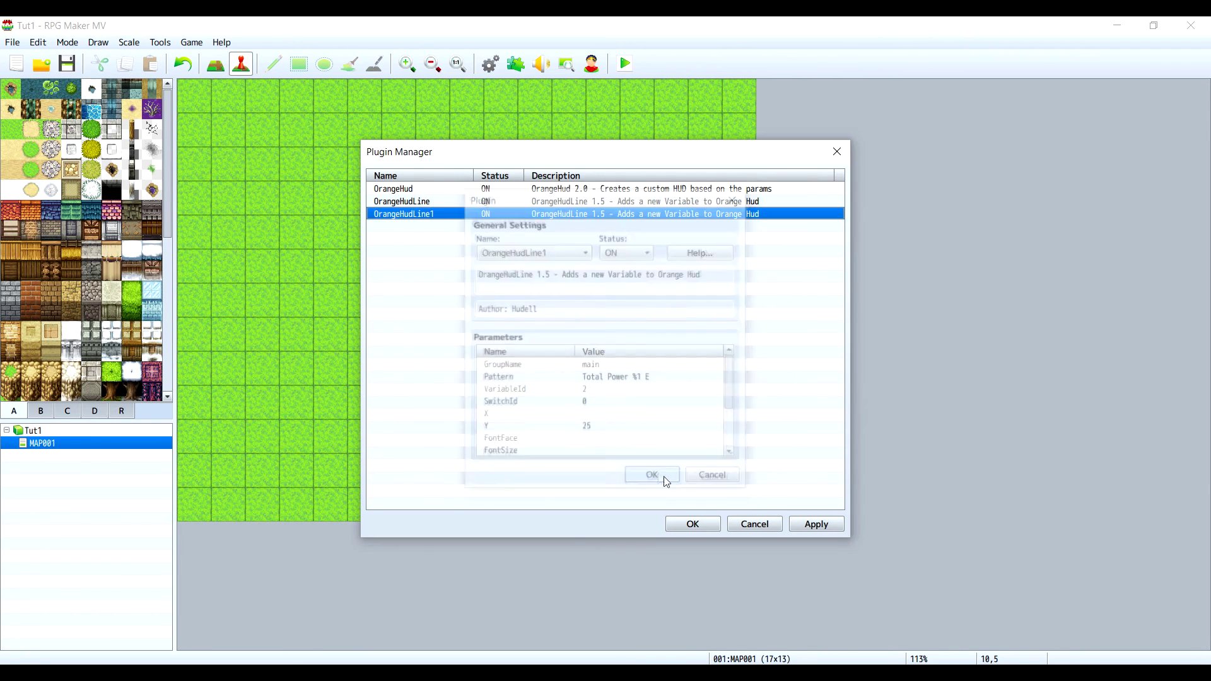
Step: Apply the plugin settings, close Plugin Manager and start a playtest
click(820, 524)
click(703, 525)
click(624, 63)
Step: Save, start a New Game, and activate the solar panel so Total Power climbs to 8 E
key(Return)
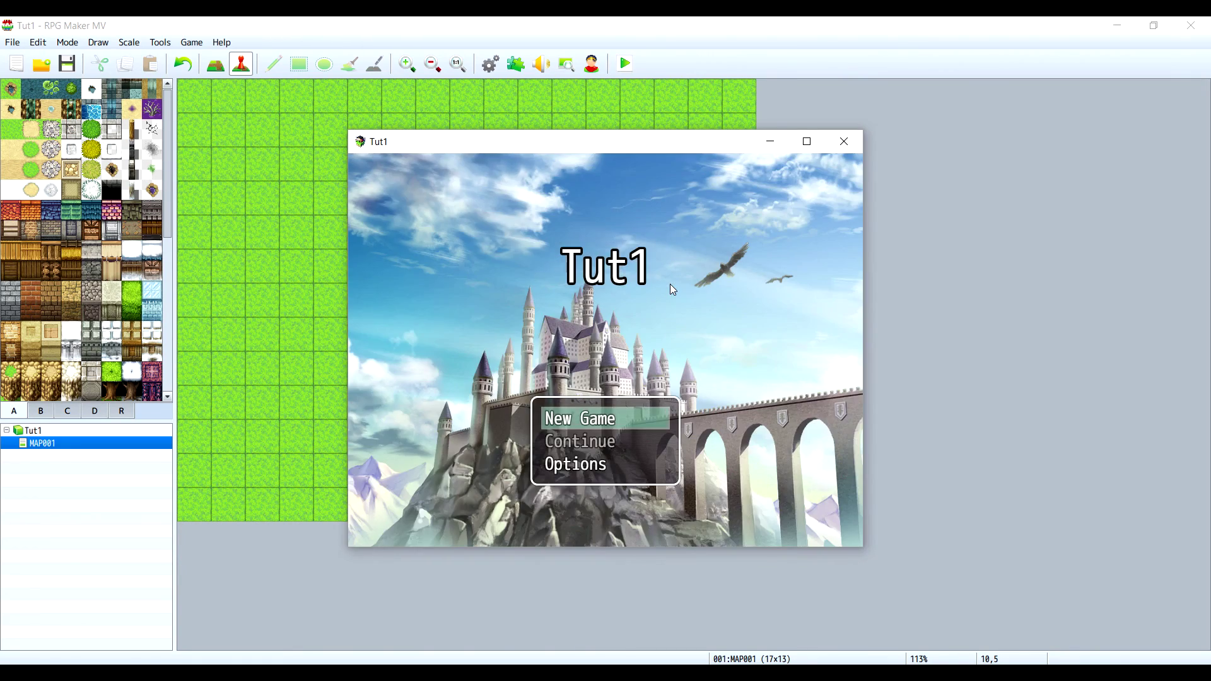
key(Return)
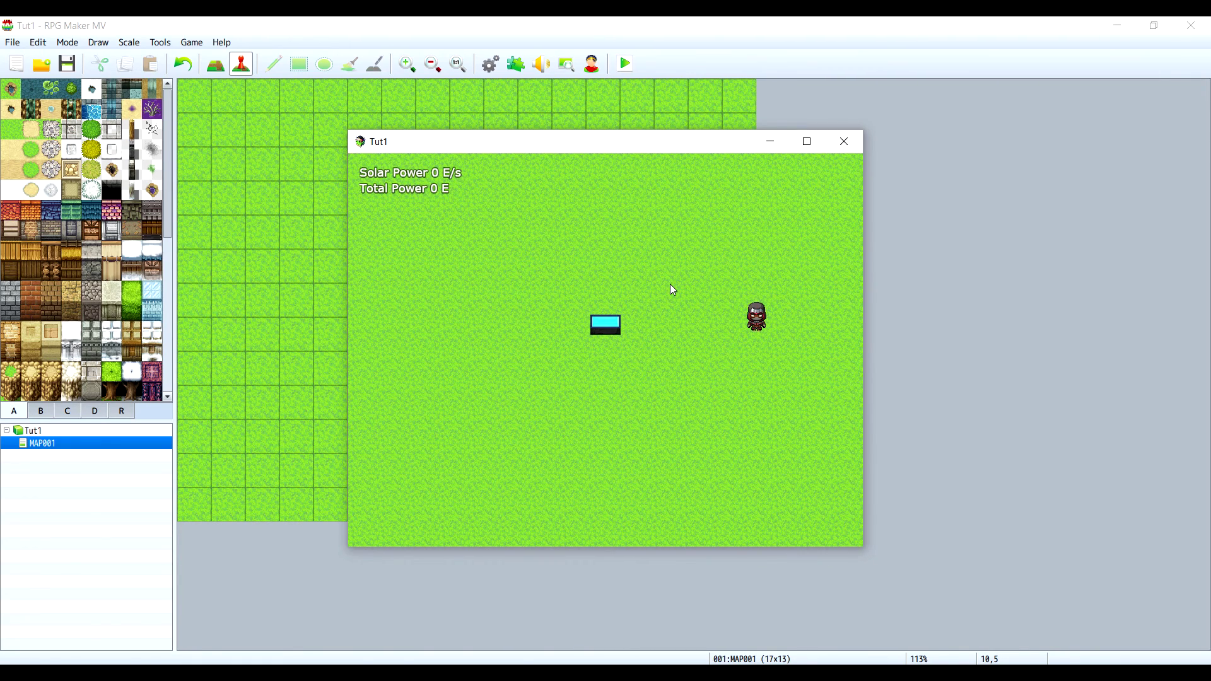
click(671, 287)
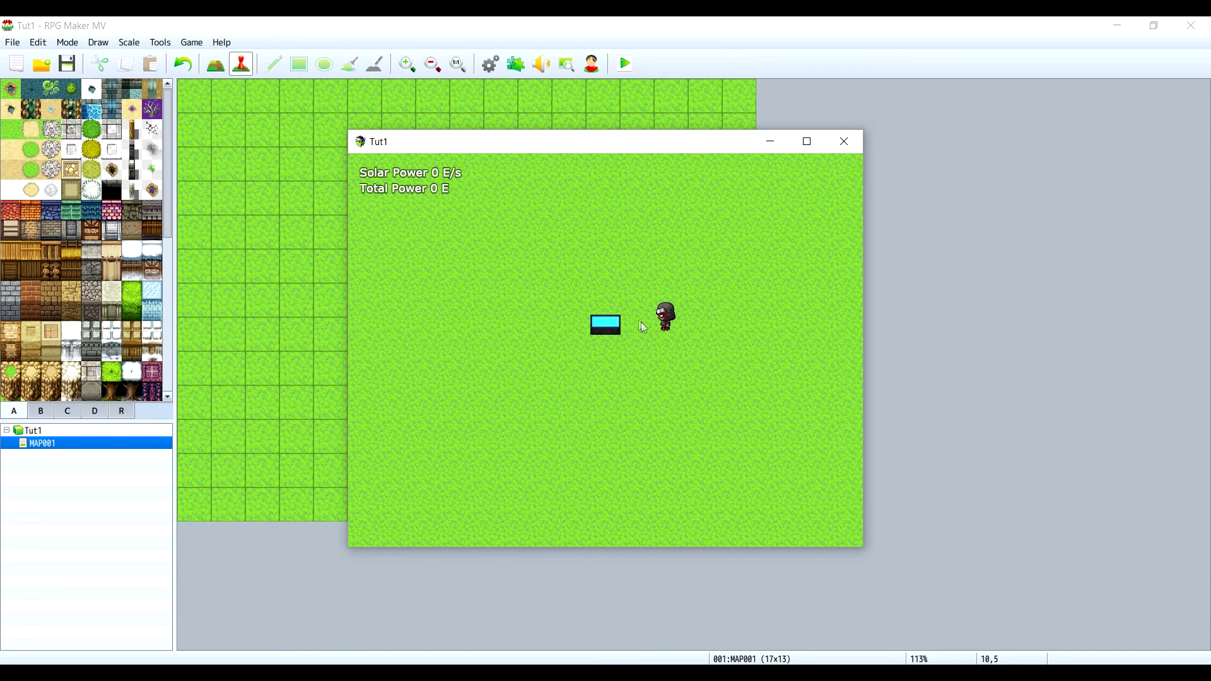
click(615, 328)
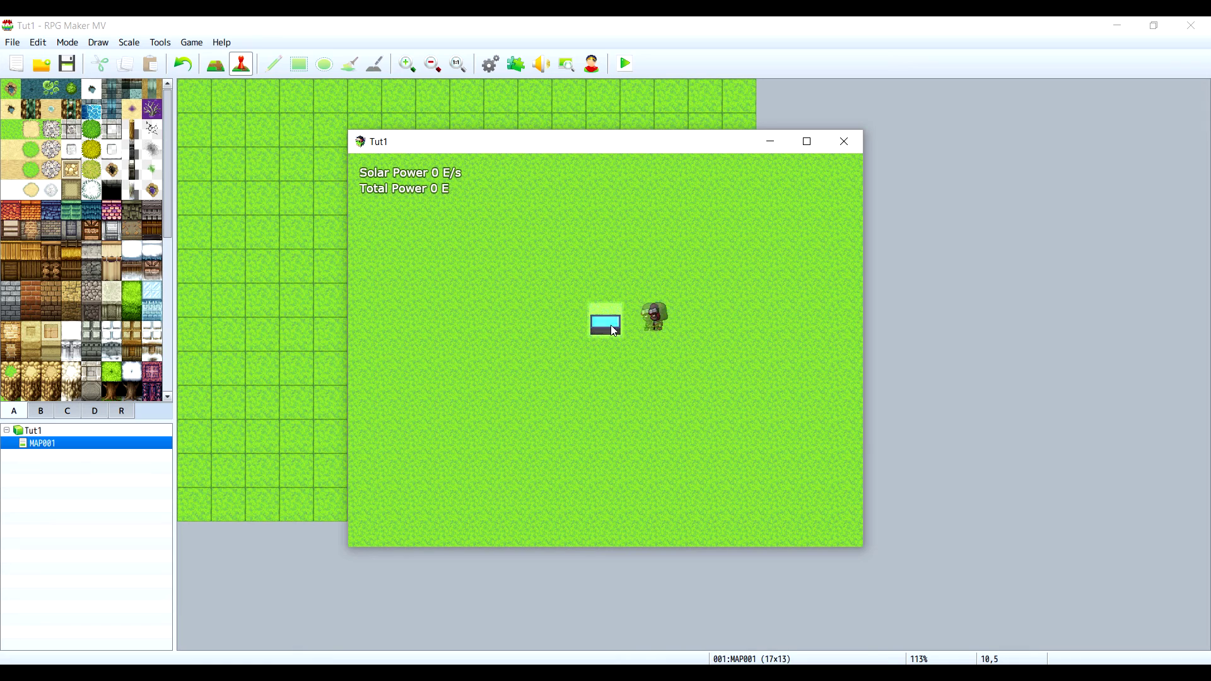
click(653, 325)
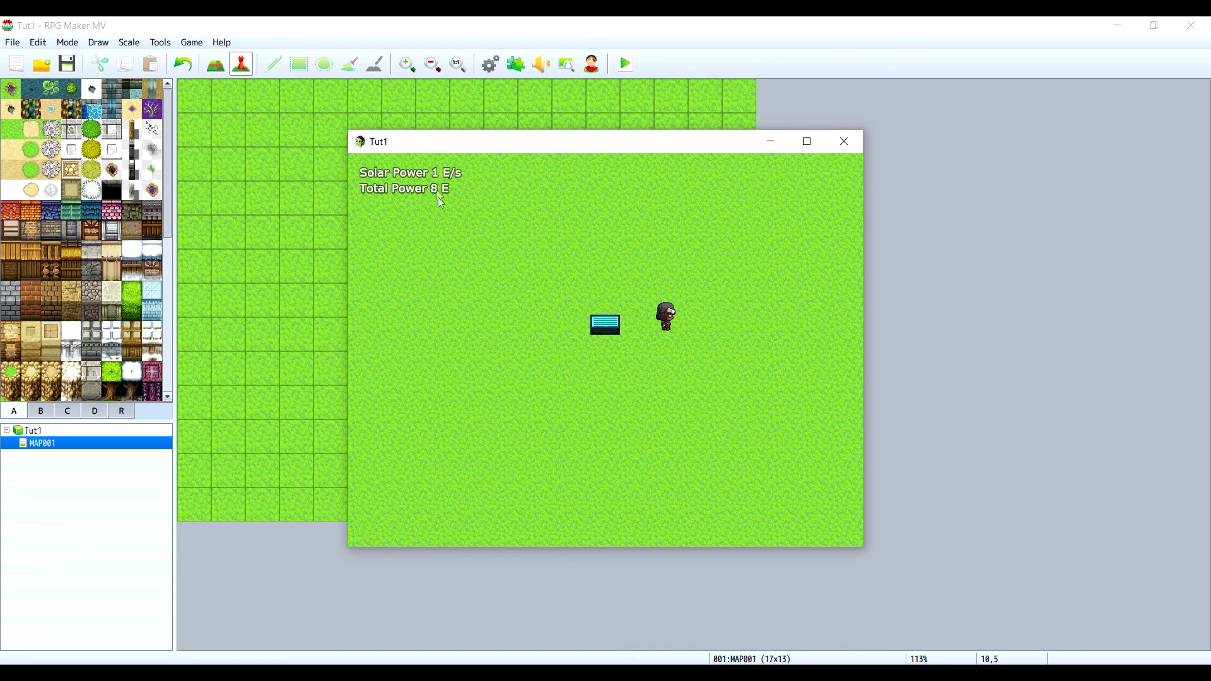
Step: Paste three copies of the solar panel event into the tiles to its right
click(844, 141)
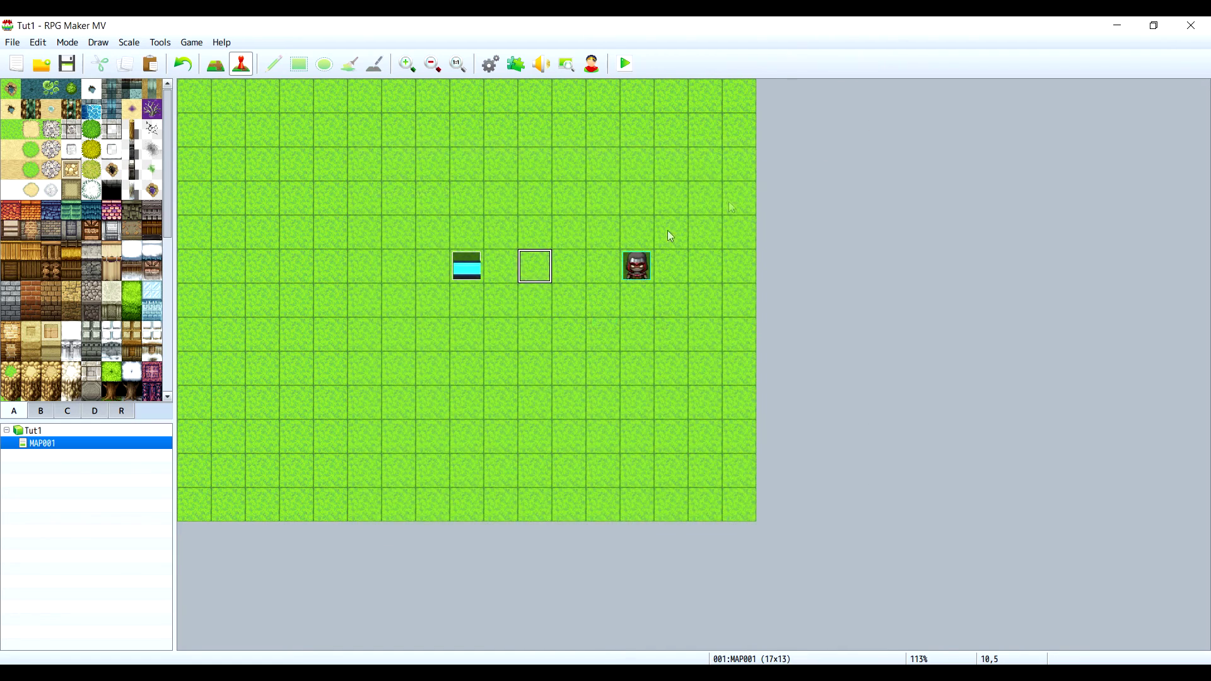
click(502, 277)
key(ctrl+v)
click(533, 266)
key(ctrl+v)
click(570, 270)
key(ctrl+v)
Step: Save the project, playtest it and start a New Game
click(625, 68)
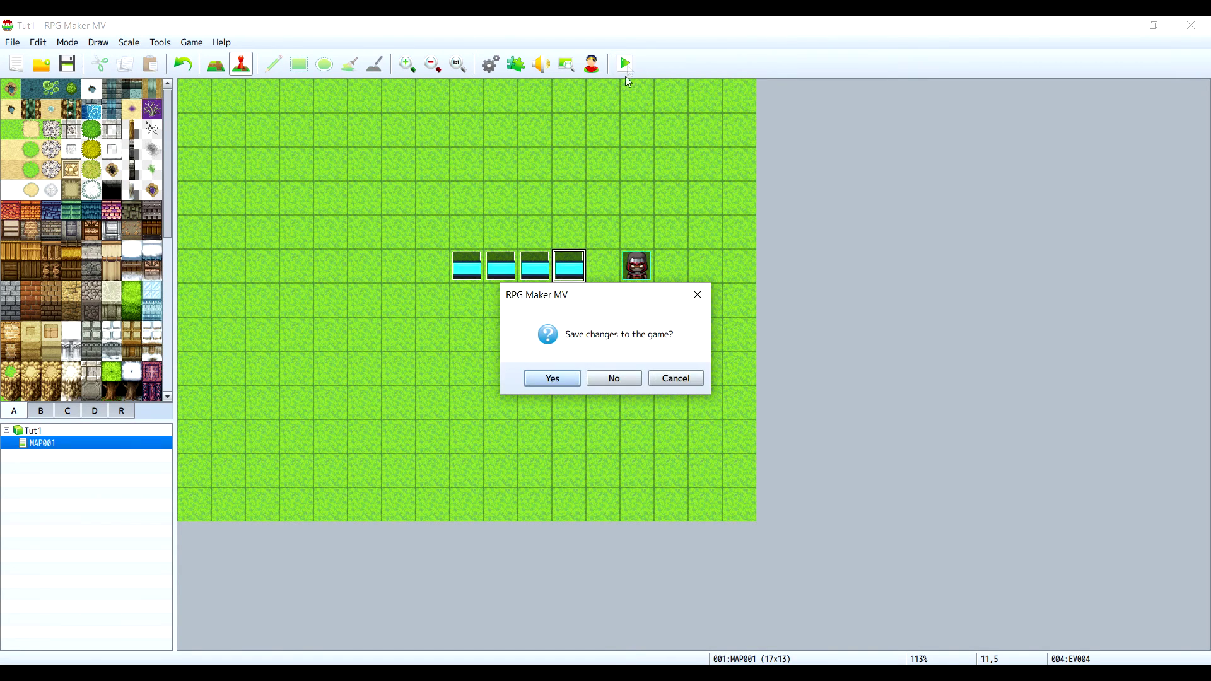
click(552, 377)
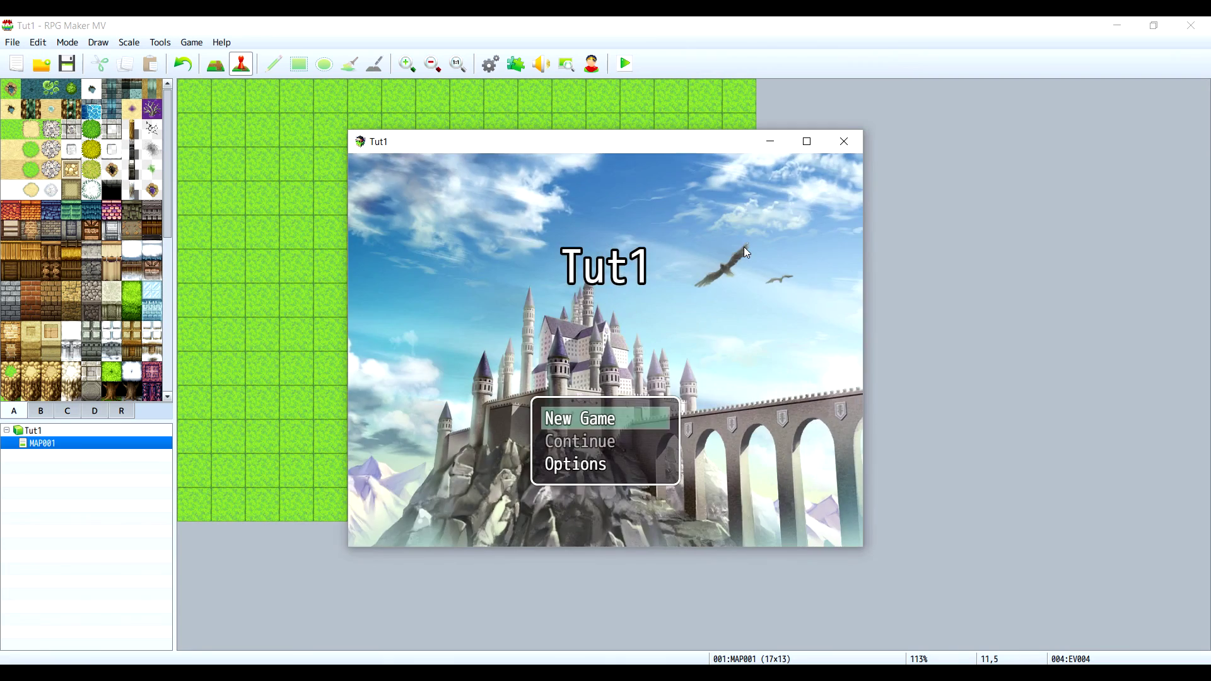
key(Return)
Step: Walk along the row activating all four solar panels, from last to first
key(Down)
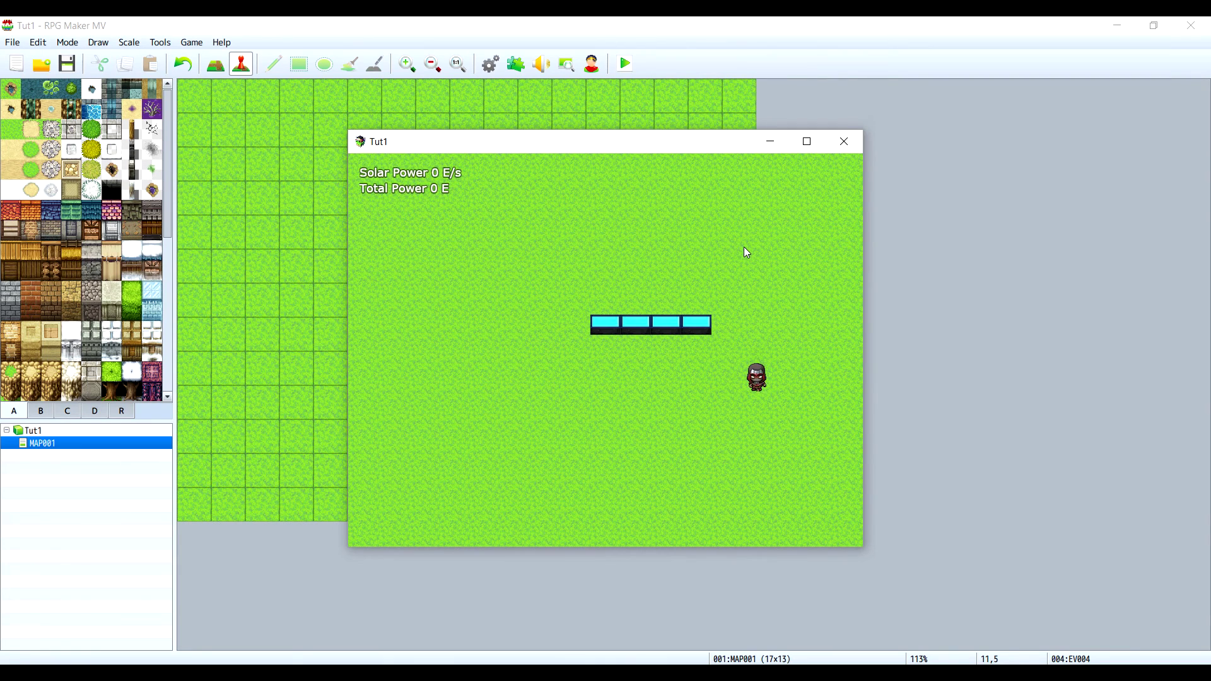
key(Left)
key(Up)
key(Left)
key(Up)
key(Return)
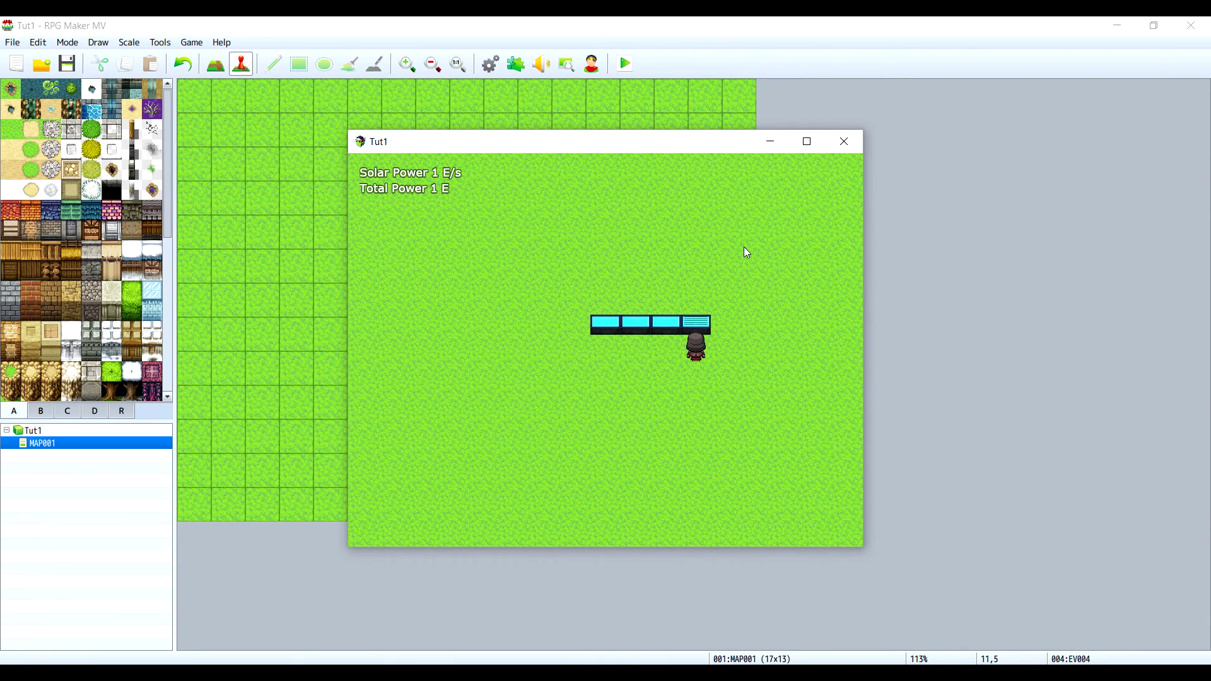
key(Left)
key(Up)
key(Return)
key(Left)
key(Up)
key(Return)
key(Left)
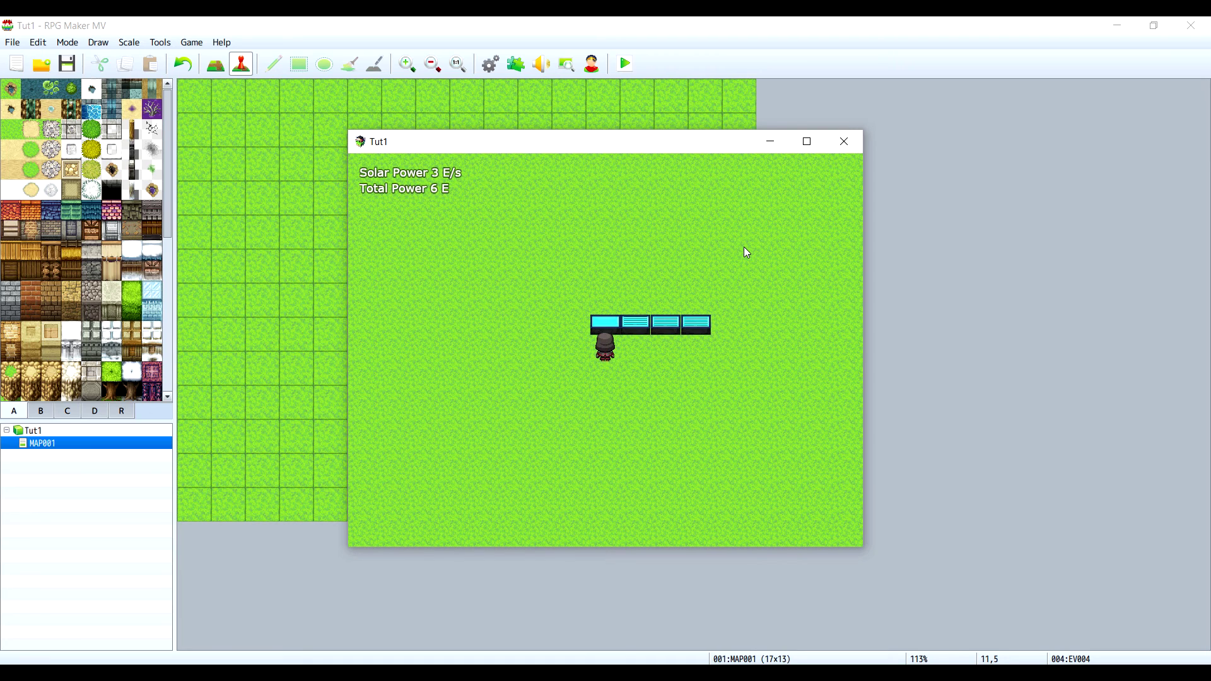
key(Up)
key(Return)
key(Left)
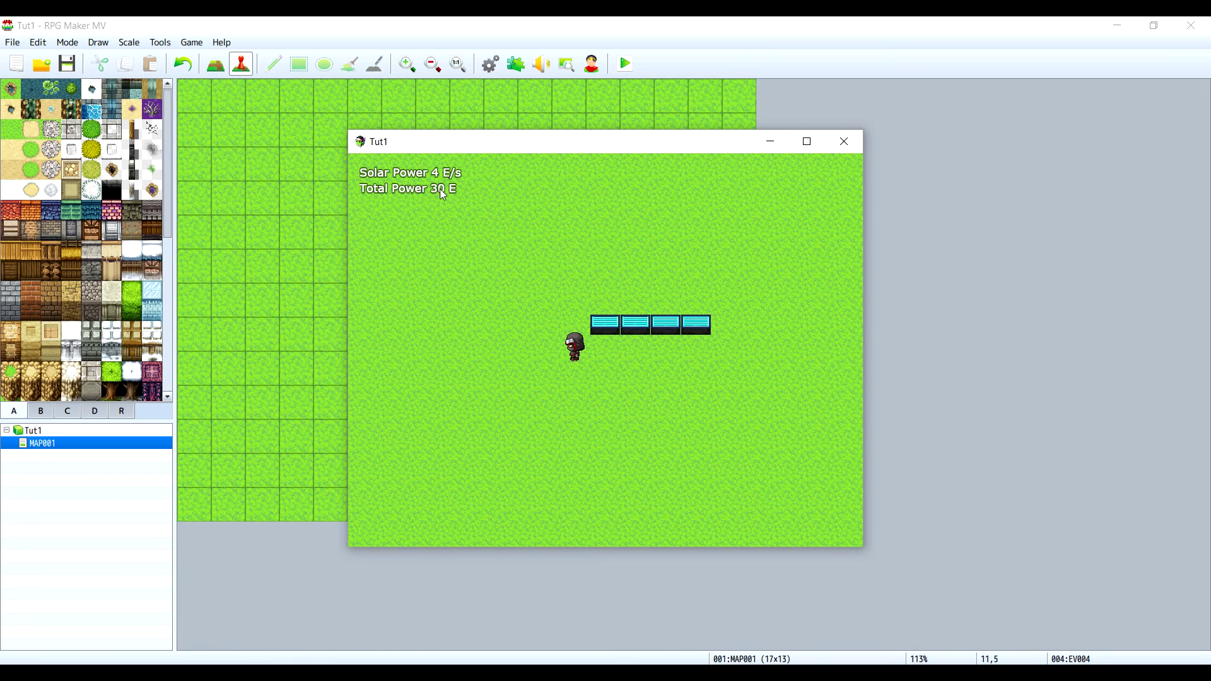
Step: Walk around to watch Solar Power reach 4 E/s, then close the game window
click(501, 277)
click(650, 262)
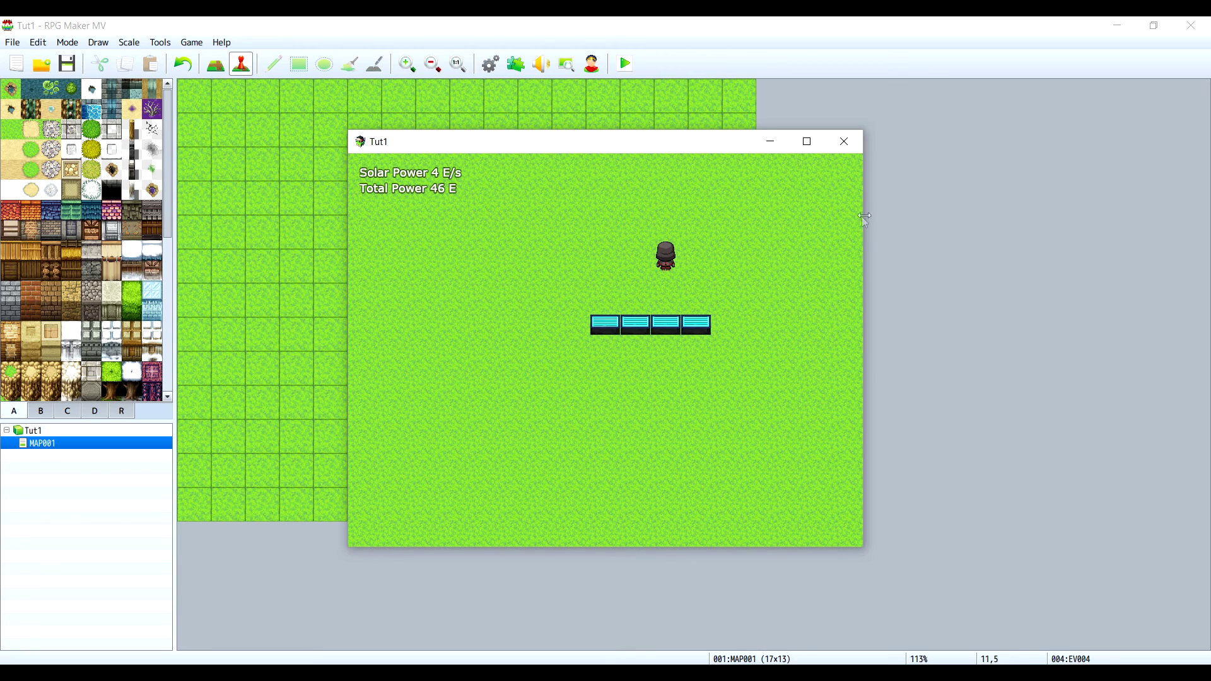
click(844, 141)
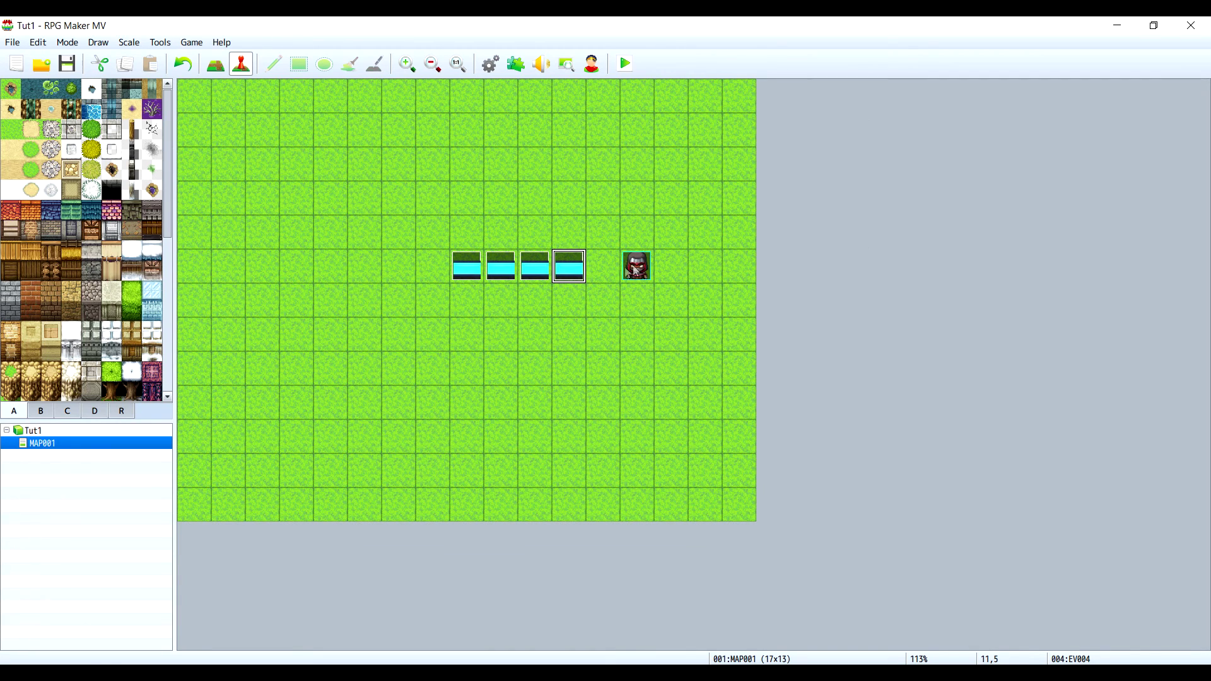
Step: Create a new event at tile 9,7 using the generator tile from Tileset D
click(509, 341)
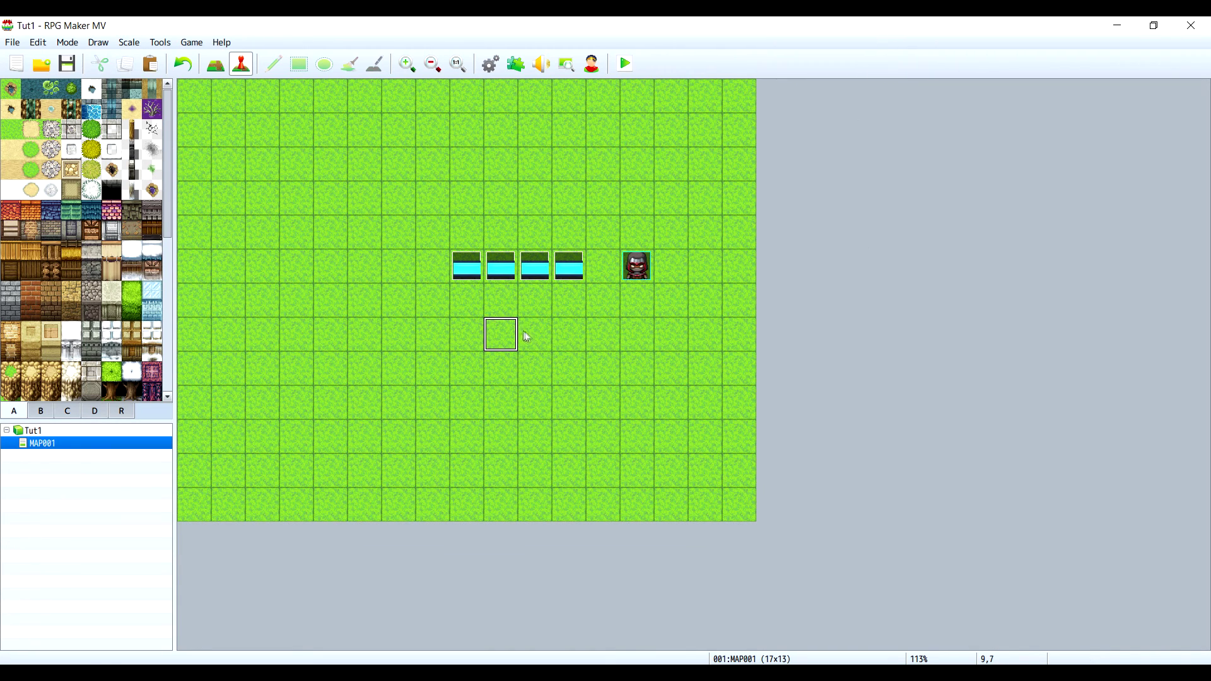
drag(527, 334, 495, 353)
double_click(501, 334)
double_click(339, 406)
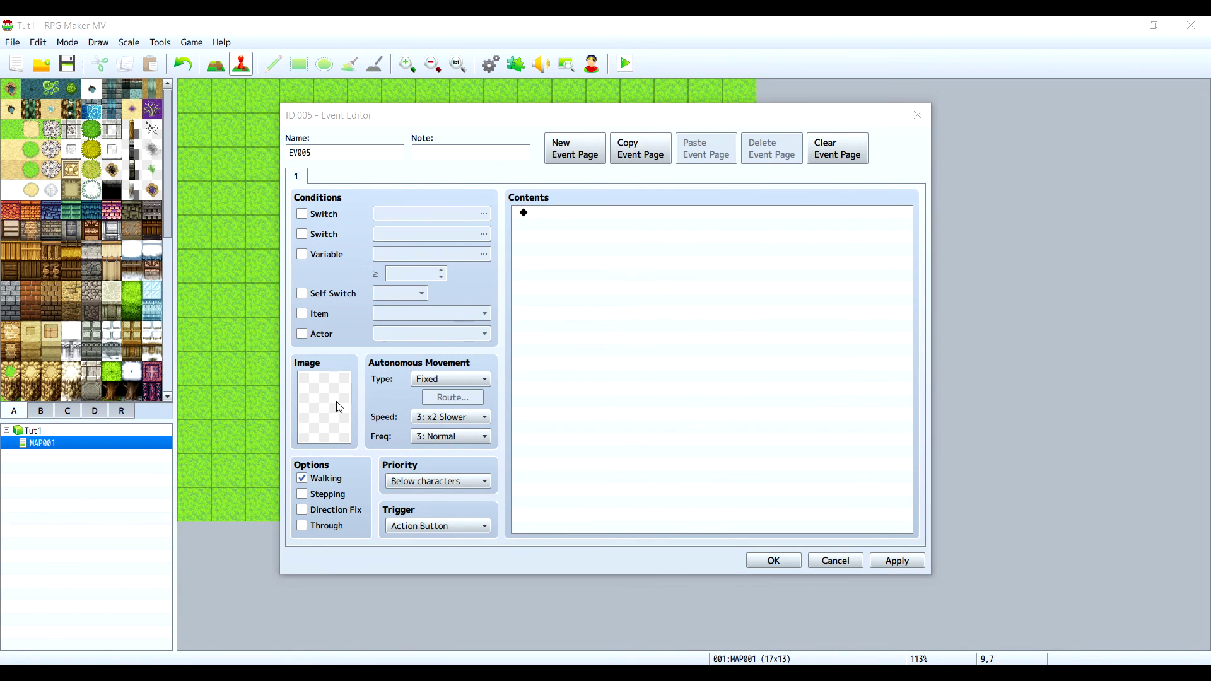
scroll(479, 433, down, 6)
click(453, 435)
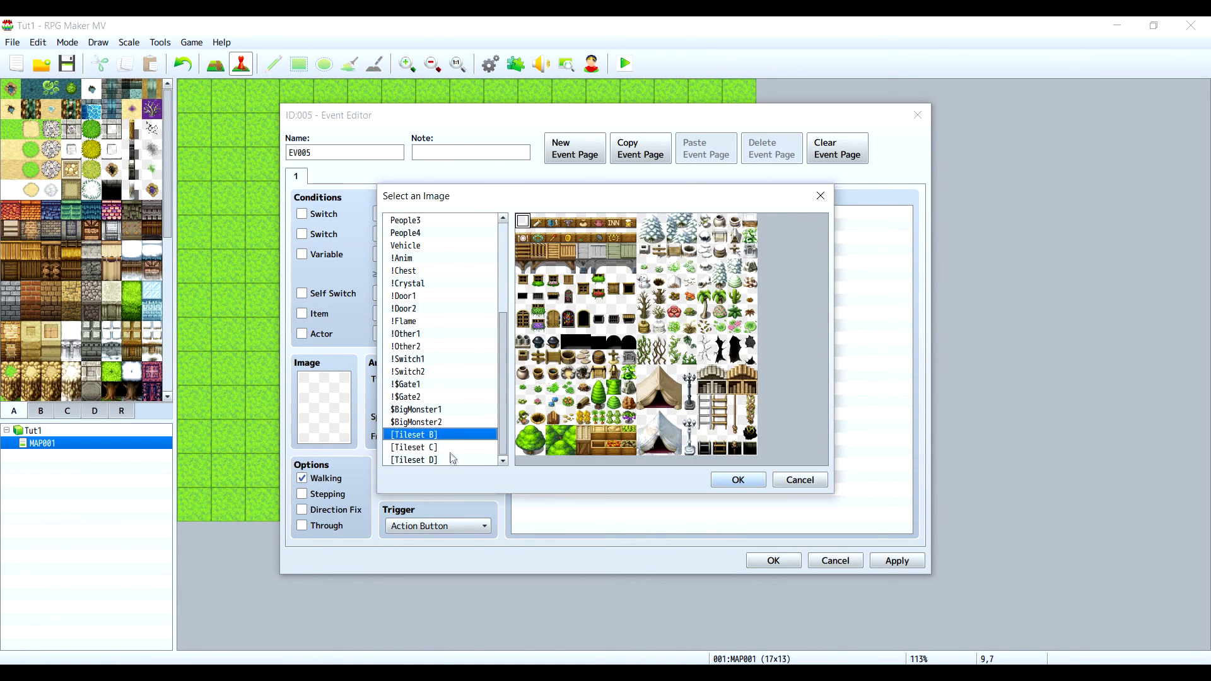
click(449, 447)
click(454, 461)
click(539, 225)
double_click(539, 227)
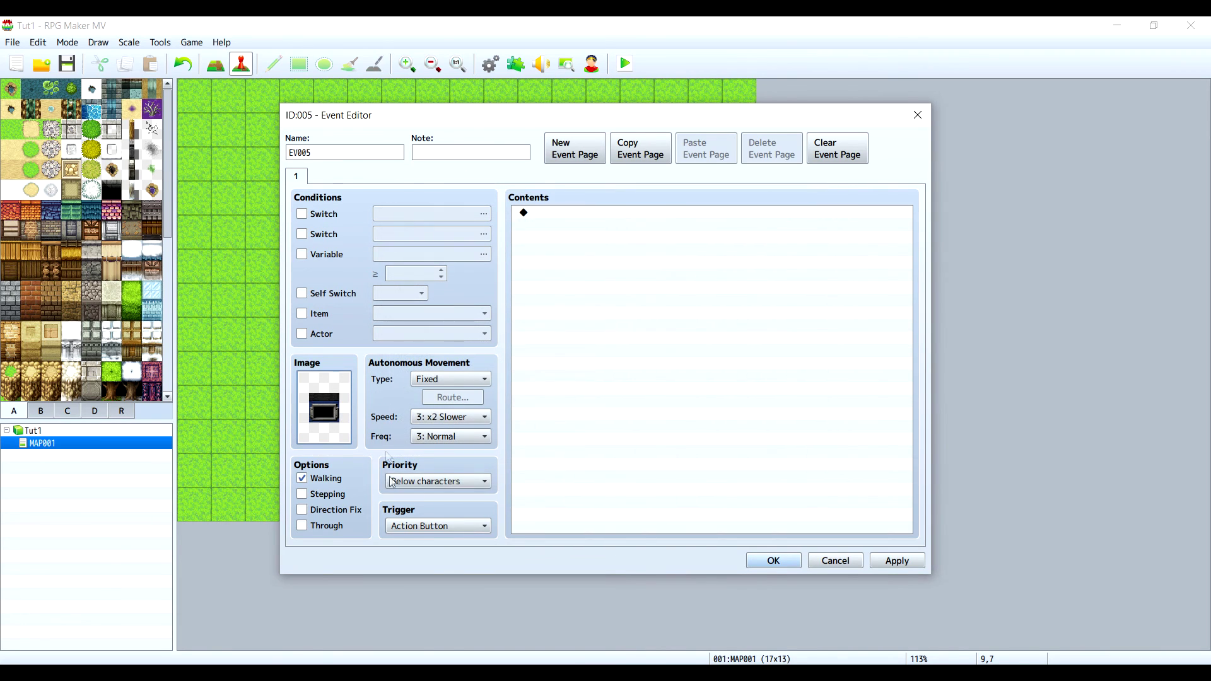
Step: Set the generator's priority to Same as characters and turn Walking off
click(428, 481)
click(427, 511)
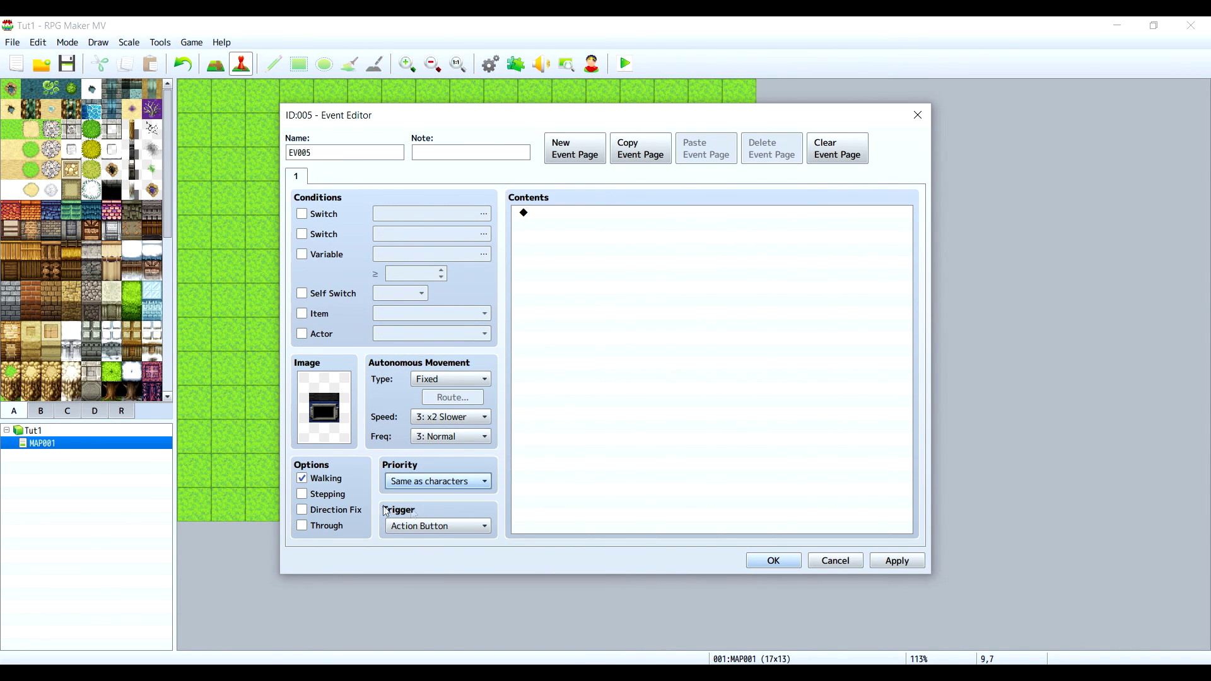
click(340, 480)
click(558, 225)
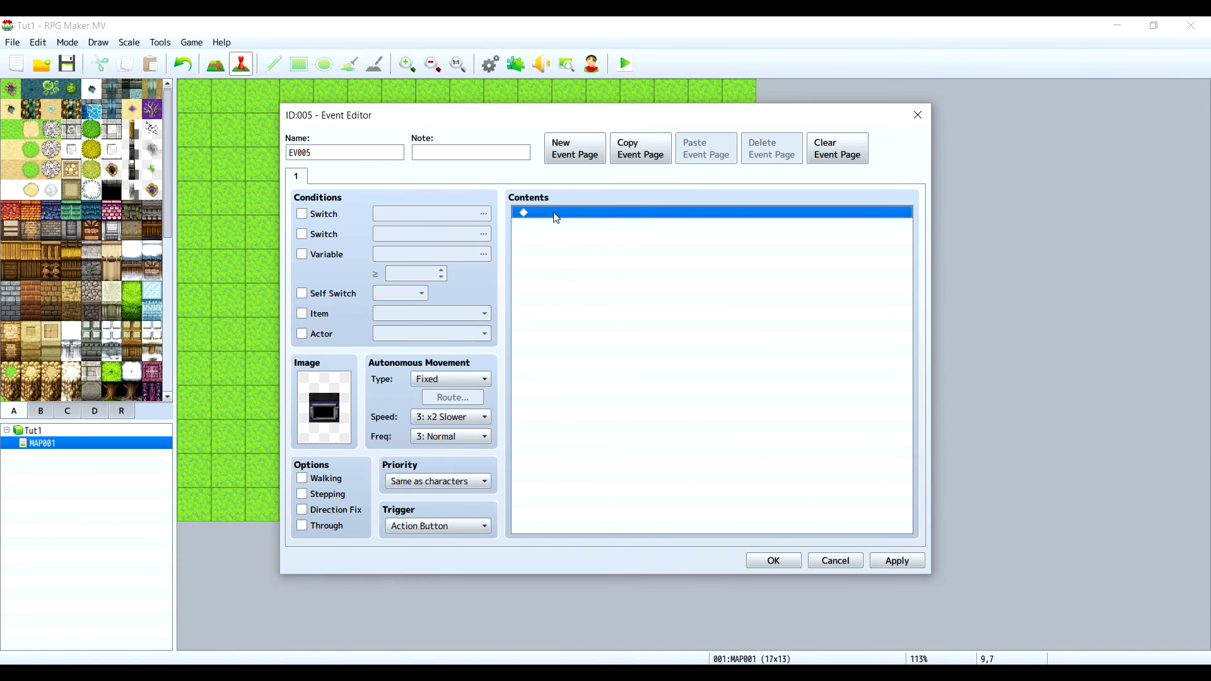
double_click(546, 215)
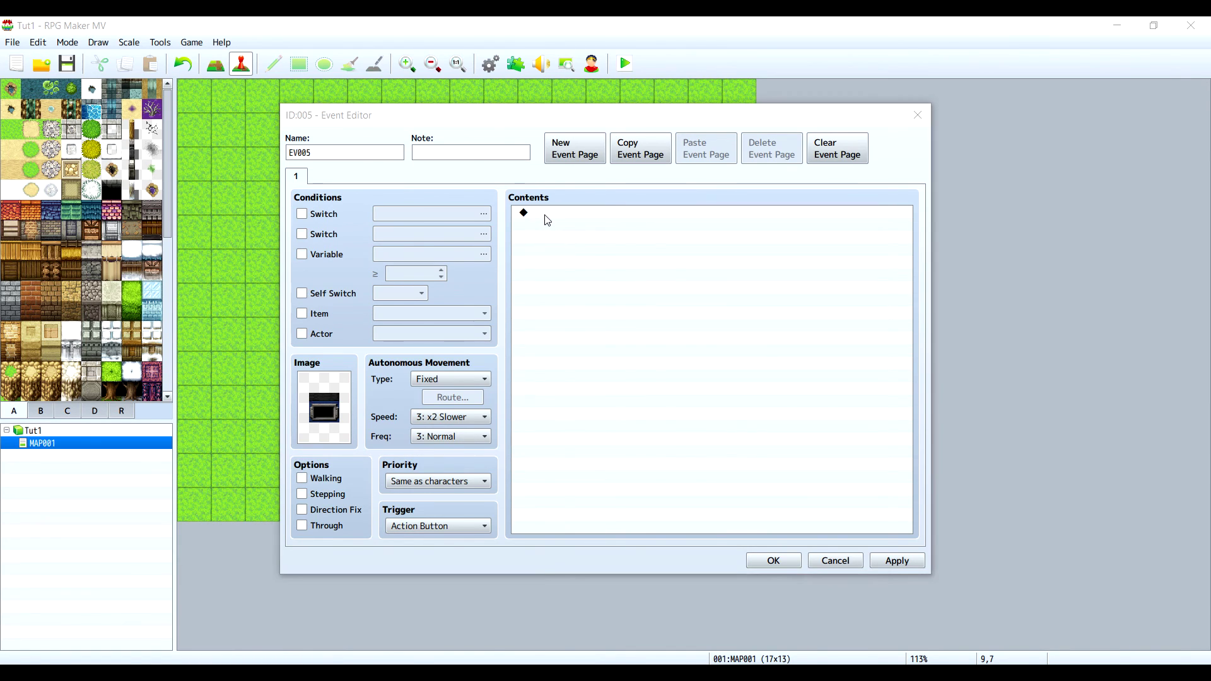
Step: Remove a stray Loop and add an If Party has Coal conditional branch to page 1
click(652, 428)
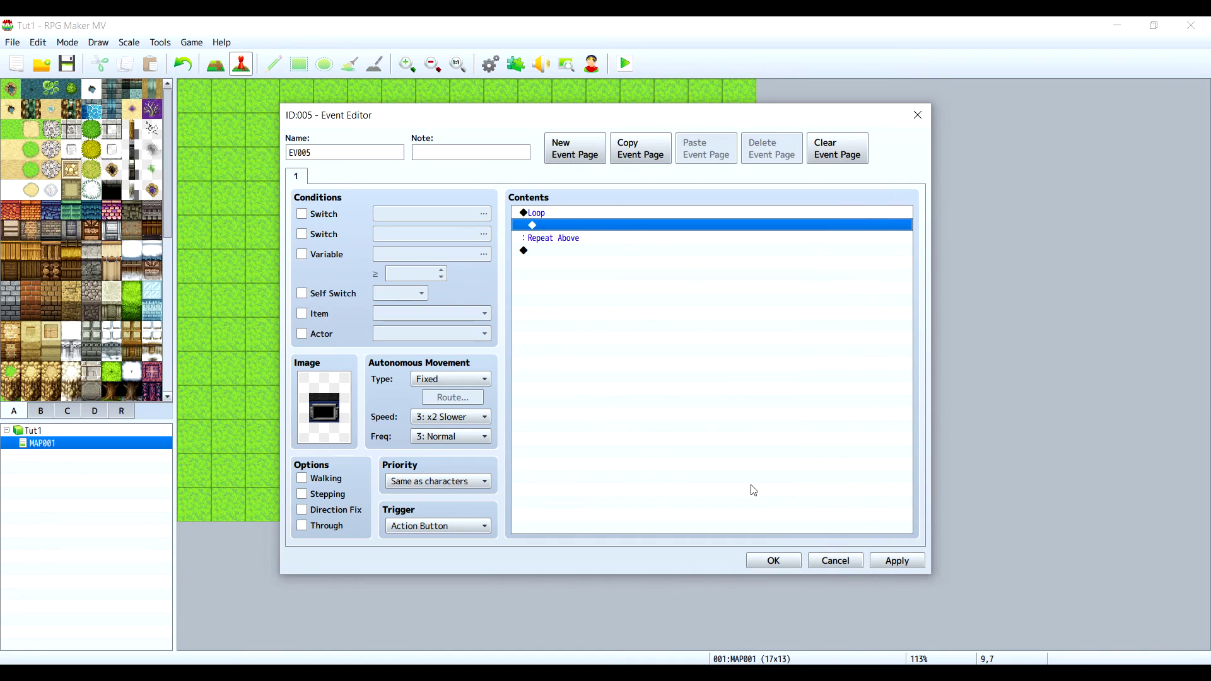
click(567, 213)
key(Delete)
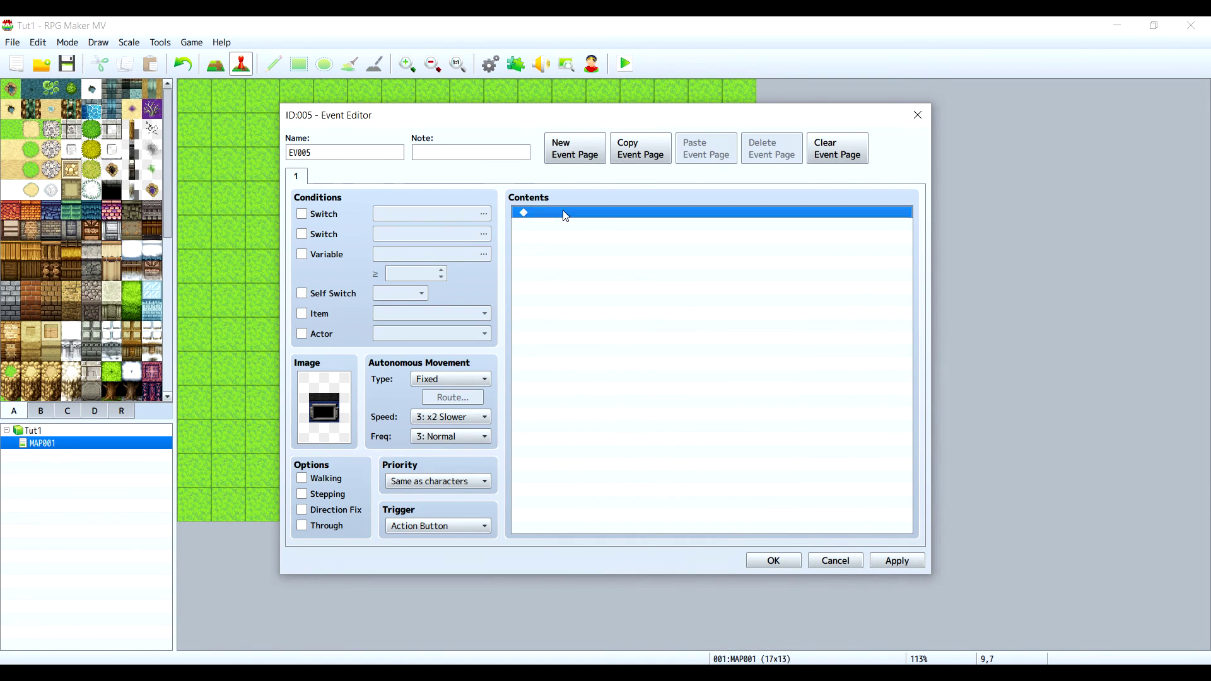
double_click(563, 212)
click(617, 414)
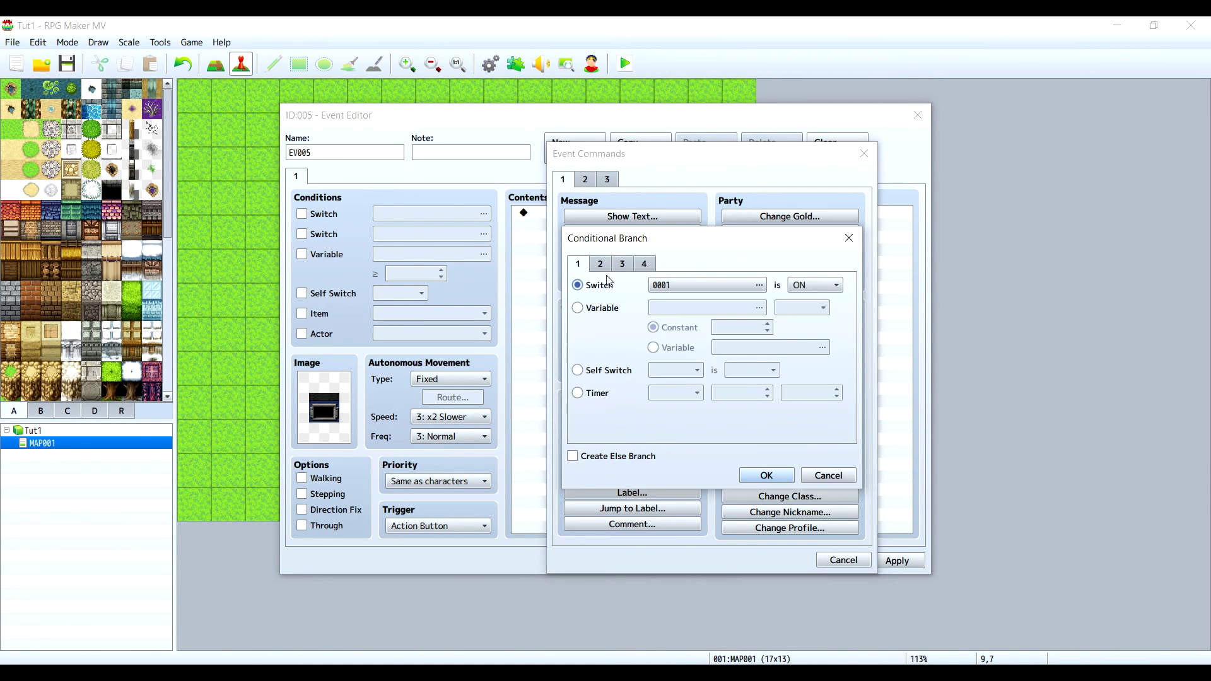
click(644, 264)
click(577, 308)
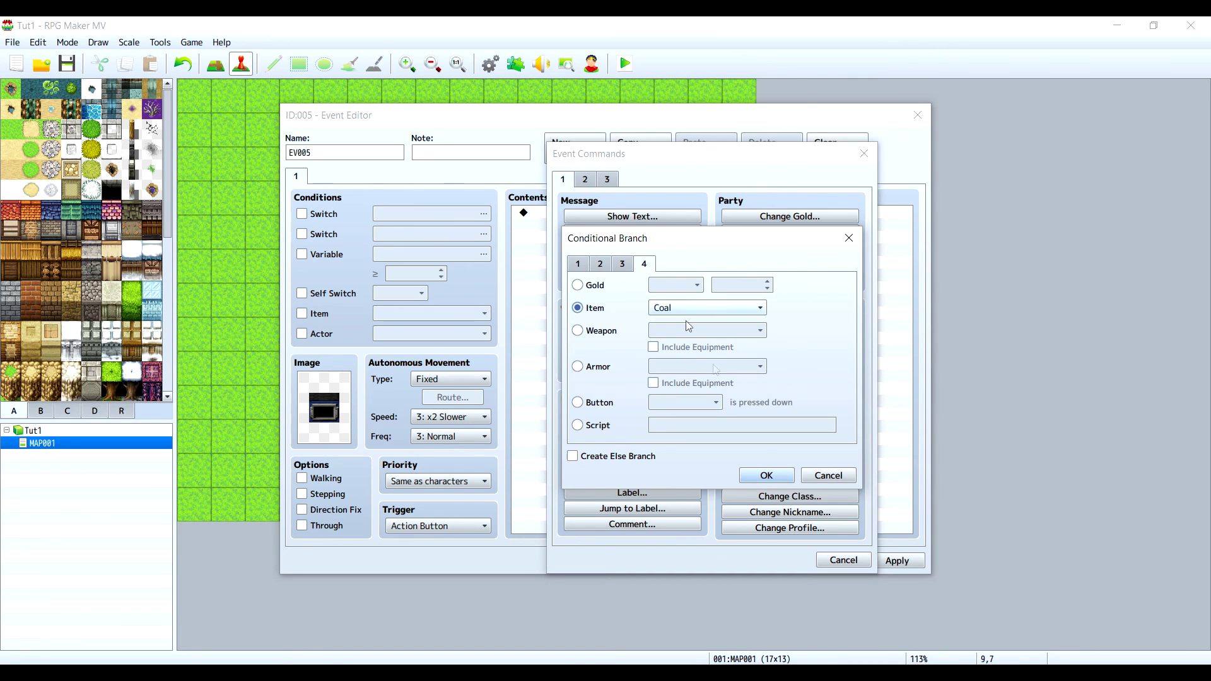
click(766, 475)
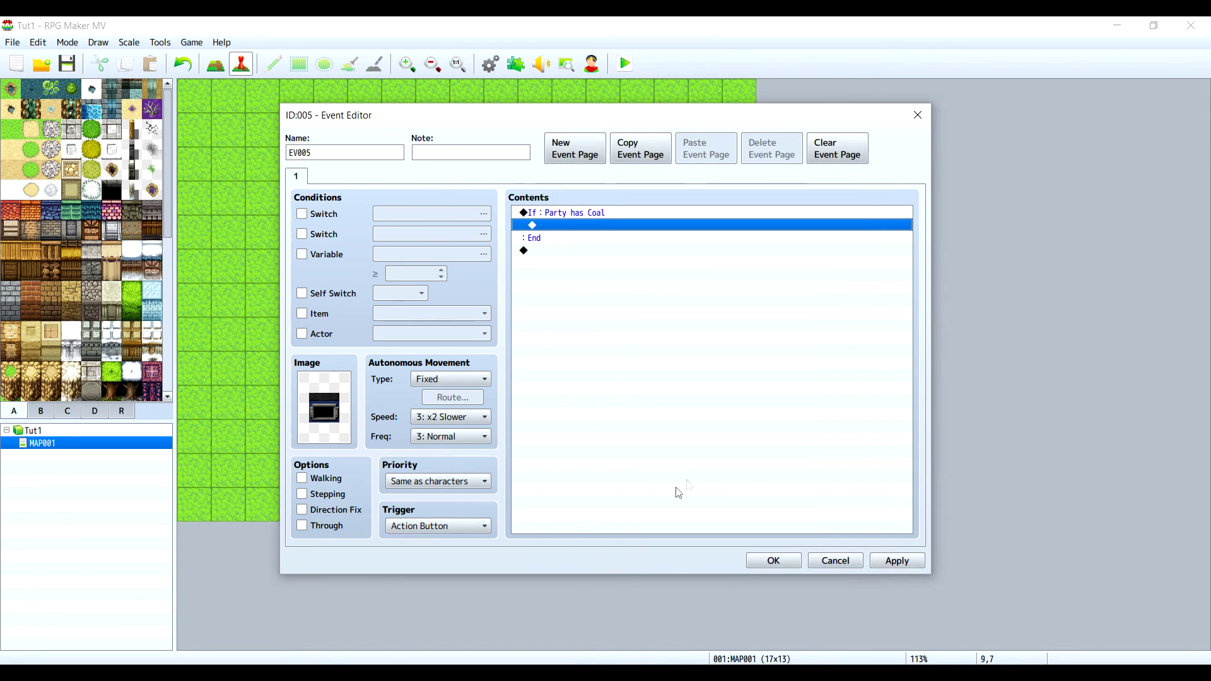
Step: Inside the Coal branch, turn self switch A ON, then create event page 2
double_click(549, 225)
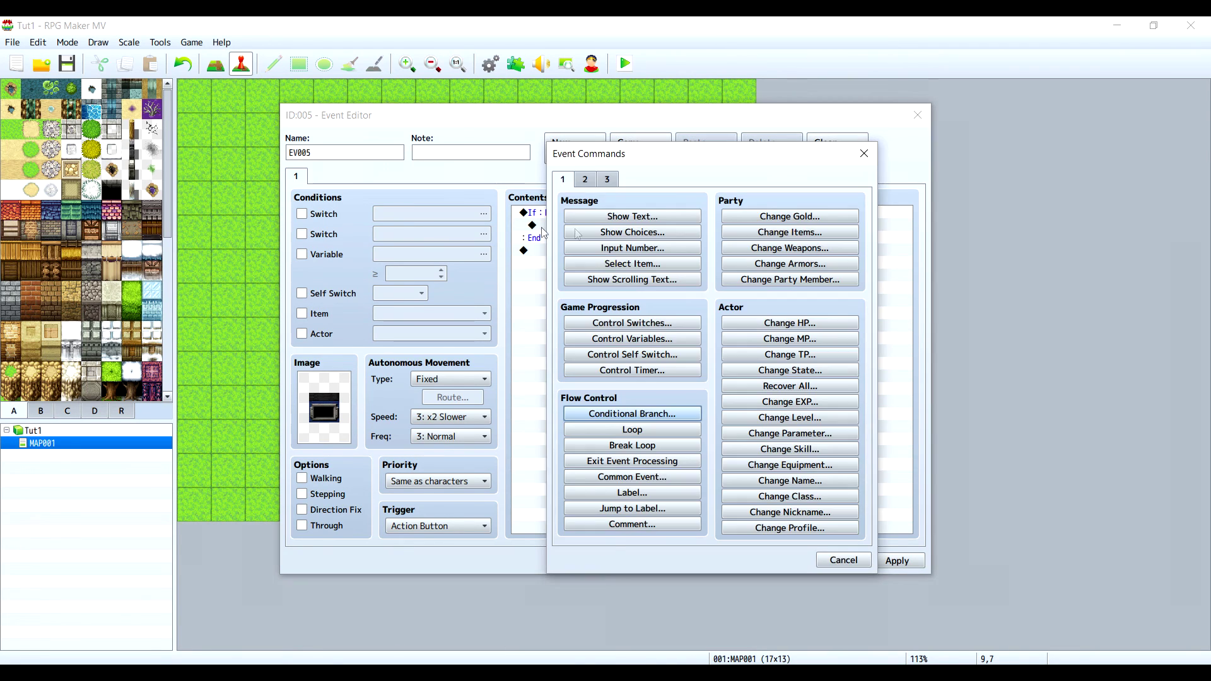
click(646, 356)
click(691, 414)
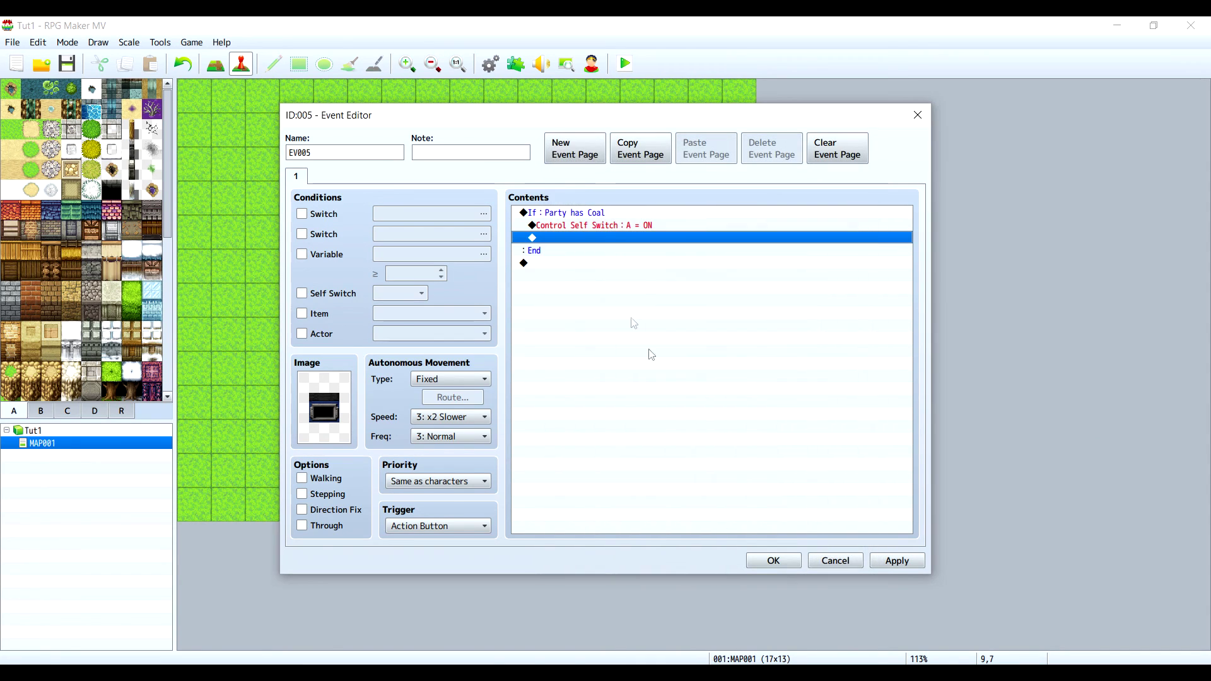
click(579, 155)
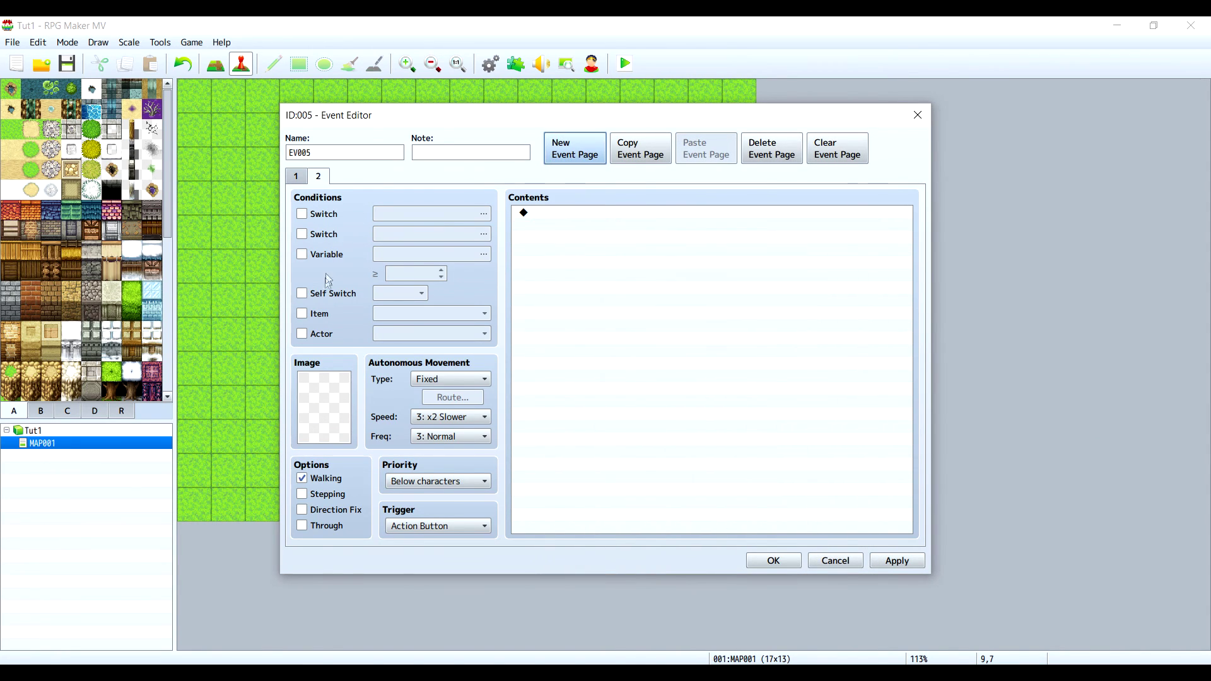
Step: Make page 2 require self switch A, show the lit !Anim fireplace, and use Stepping
click(330, 293)
double_click(325, 410)
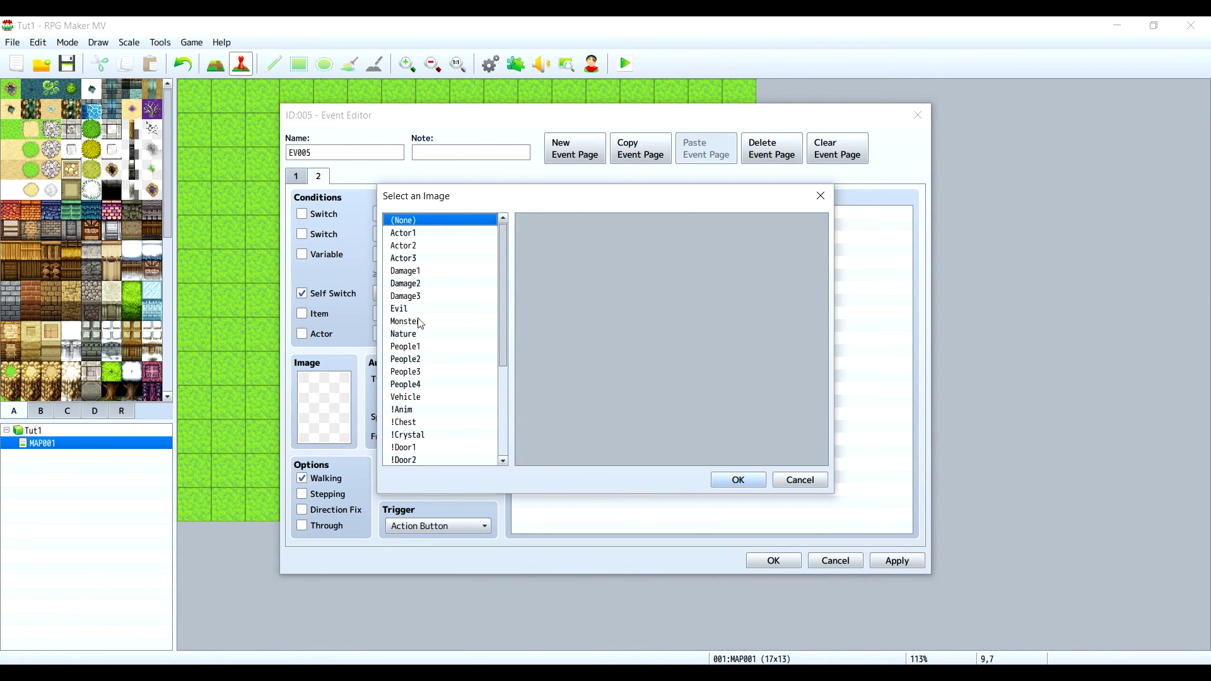
scroll(428, 296, down, 1)
click(419, 360)
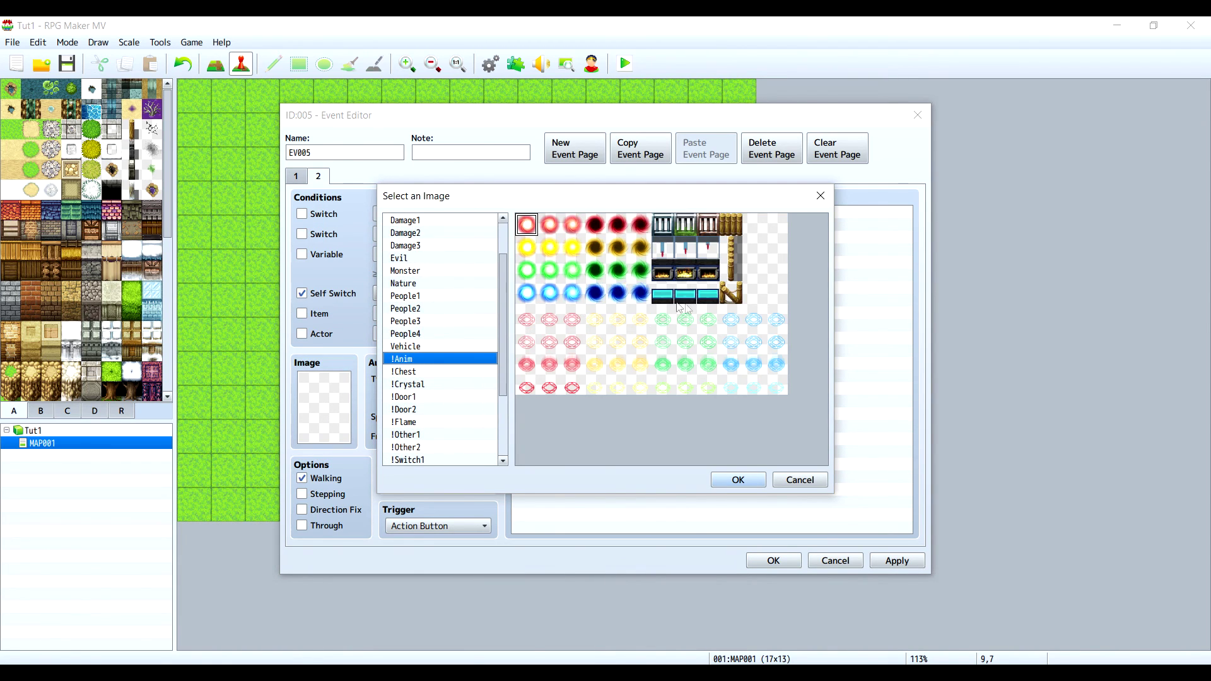
click(663, 274)
click(736, 480)
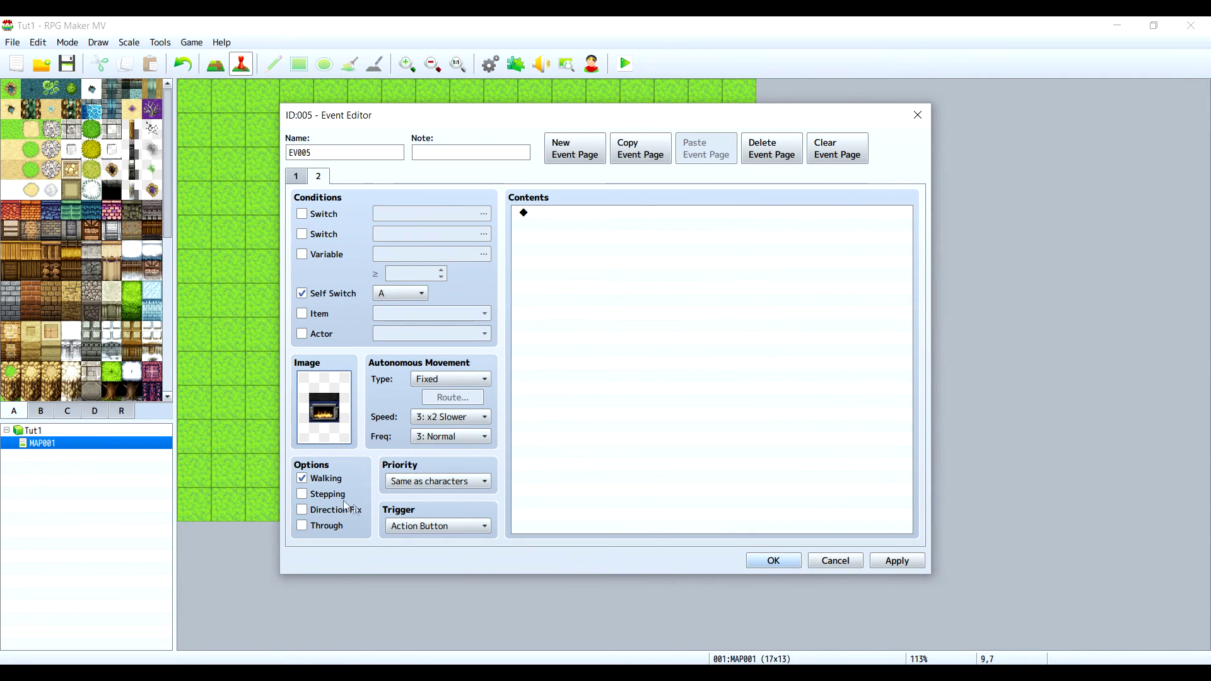
click(325, 479)
click(327, 494)
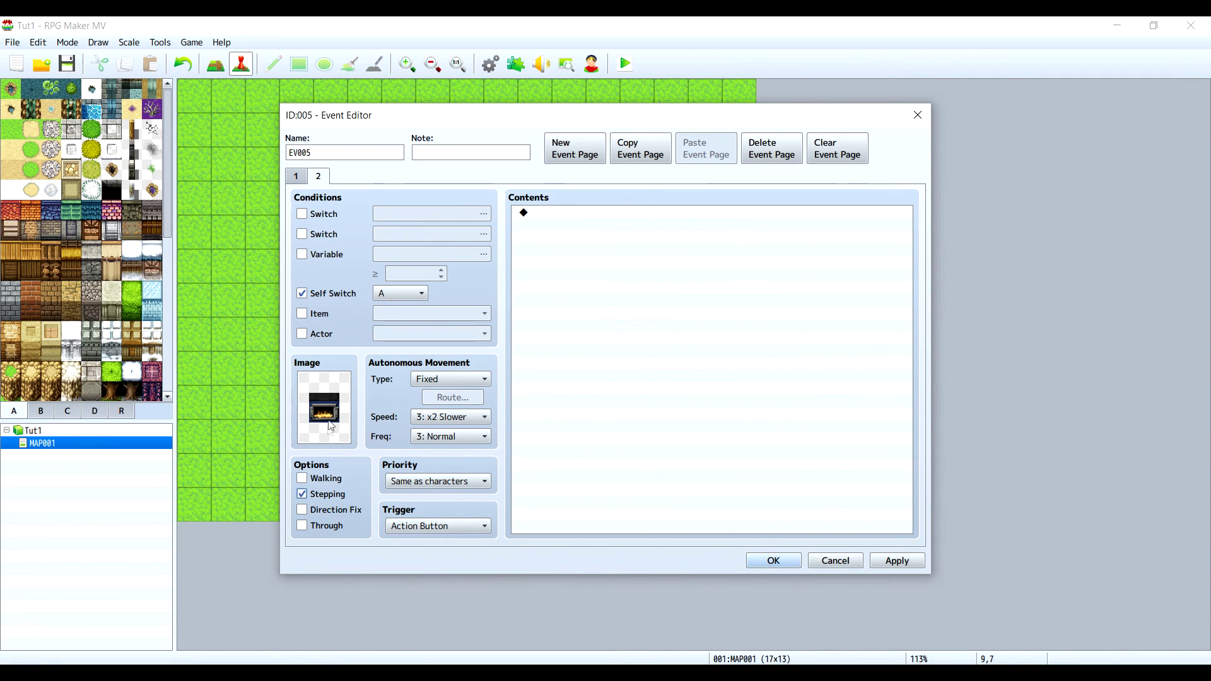
Step: Set page 2's trigger to Parallel and compare it against page 1
click(434, 528)
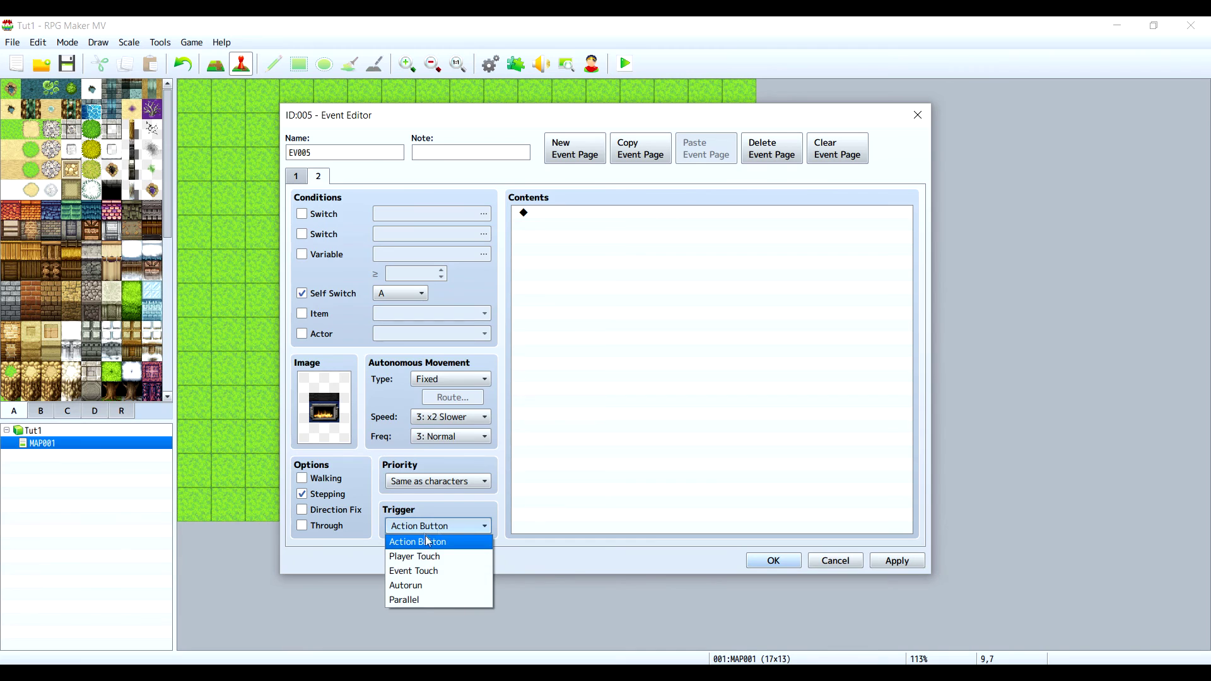
click(411, 600)
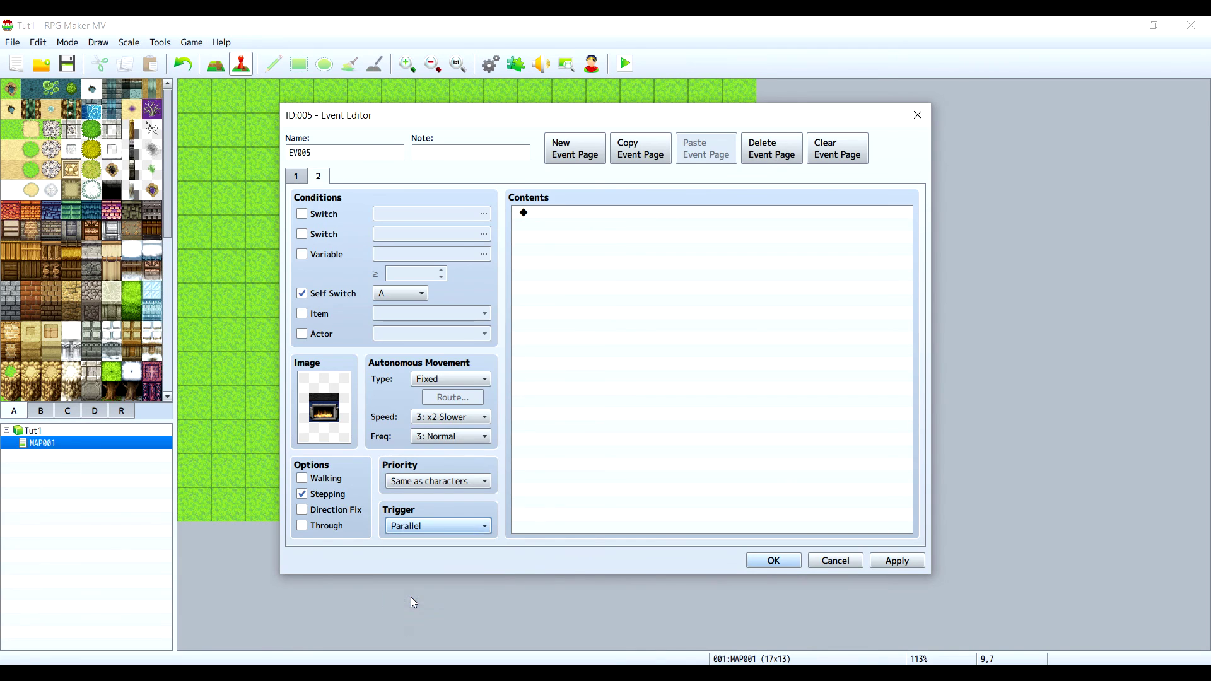
click(557, 212)
drag(472, 125, 564, 111)
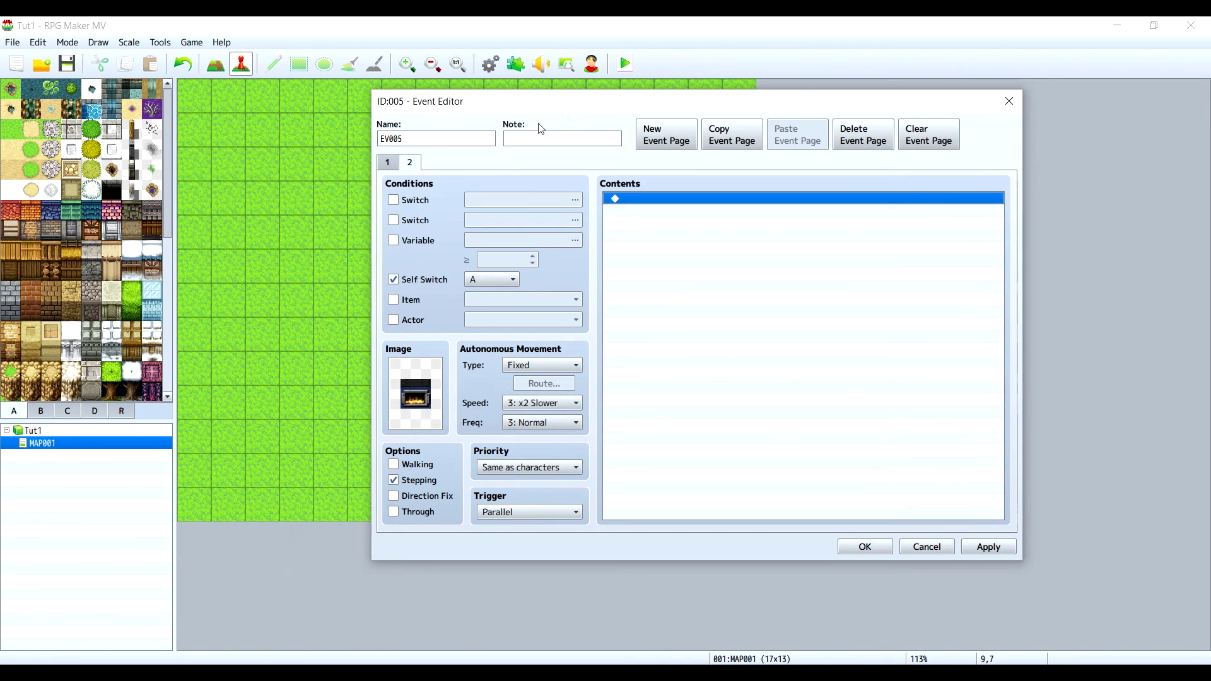
click(390, 162)
click(410, 164)
click(389, 165)
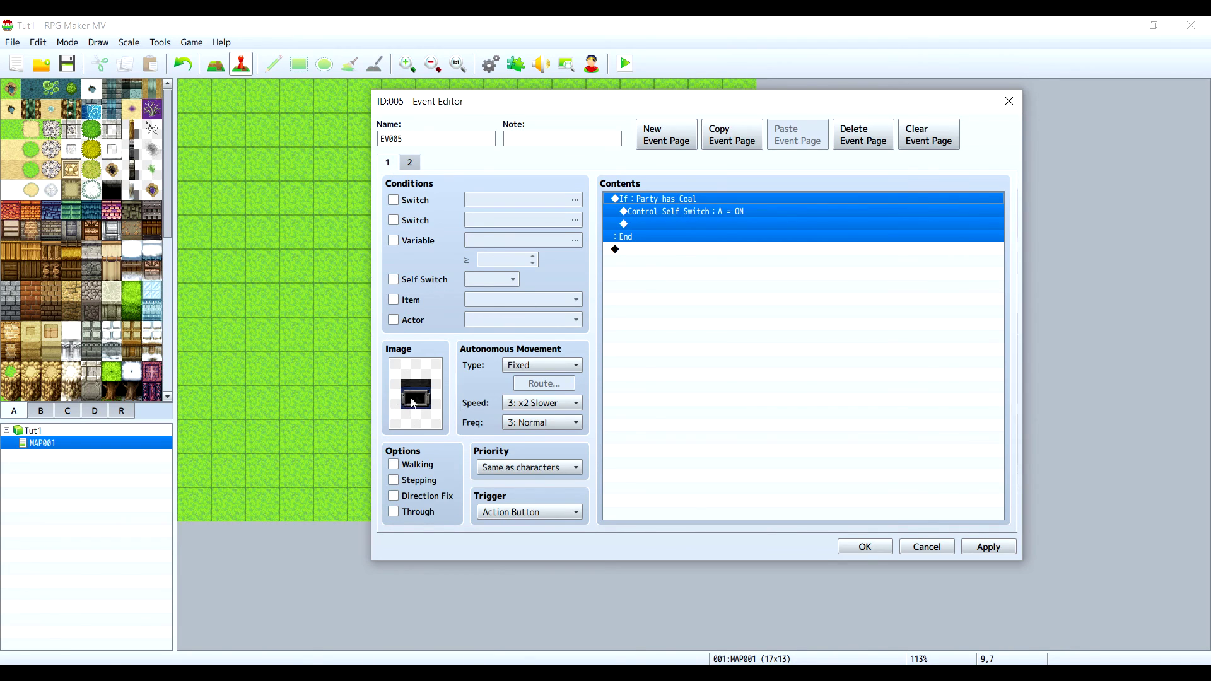
click(414, 165)
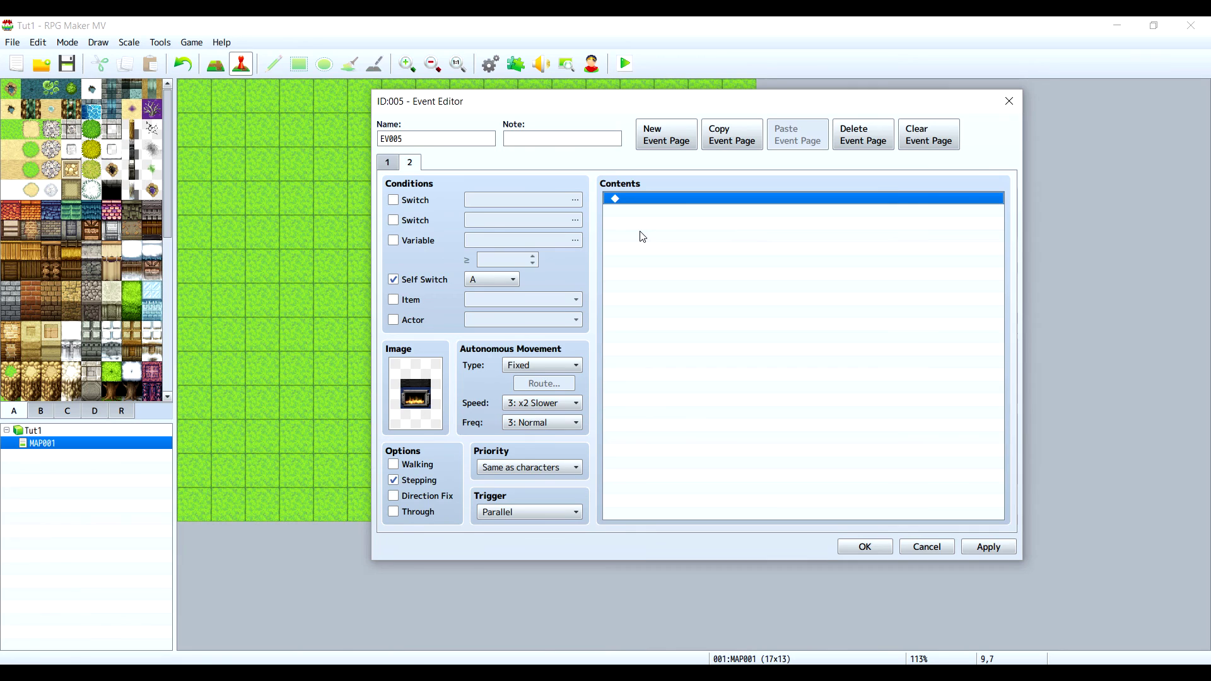
Step: On page 2, insert an If Party has Coal conditional branch with an Else branch
double_click(628, 201)
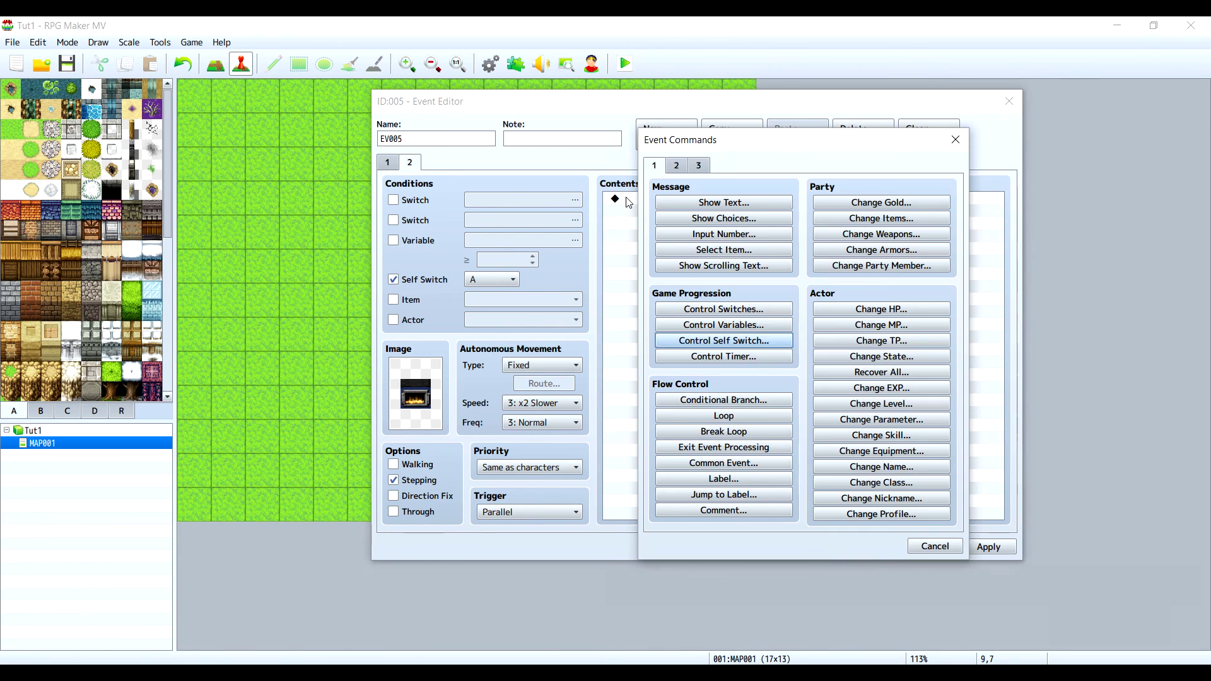
click(719, 404)
click(735, 250)
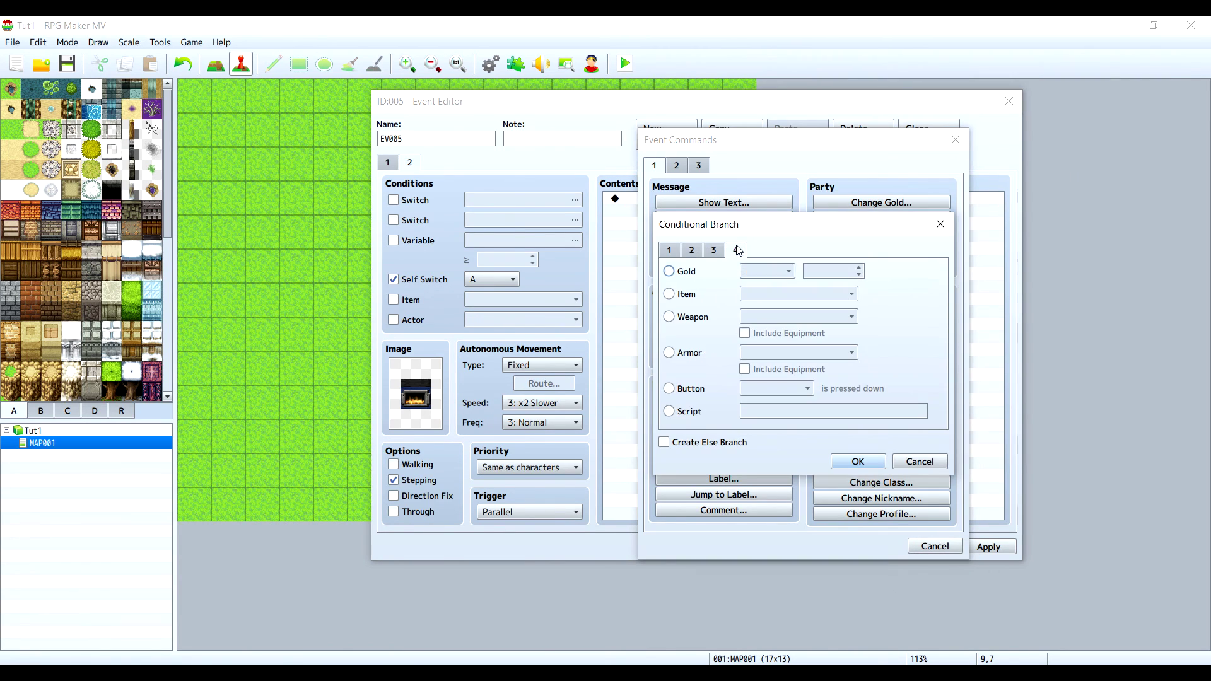
click(686, 294)
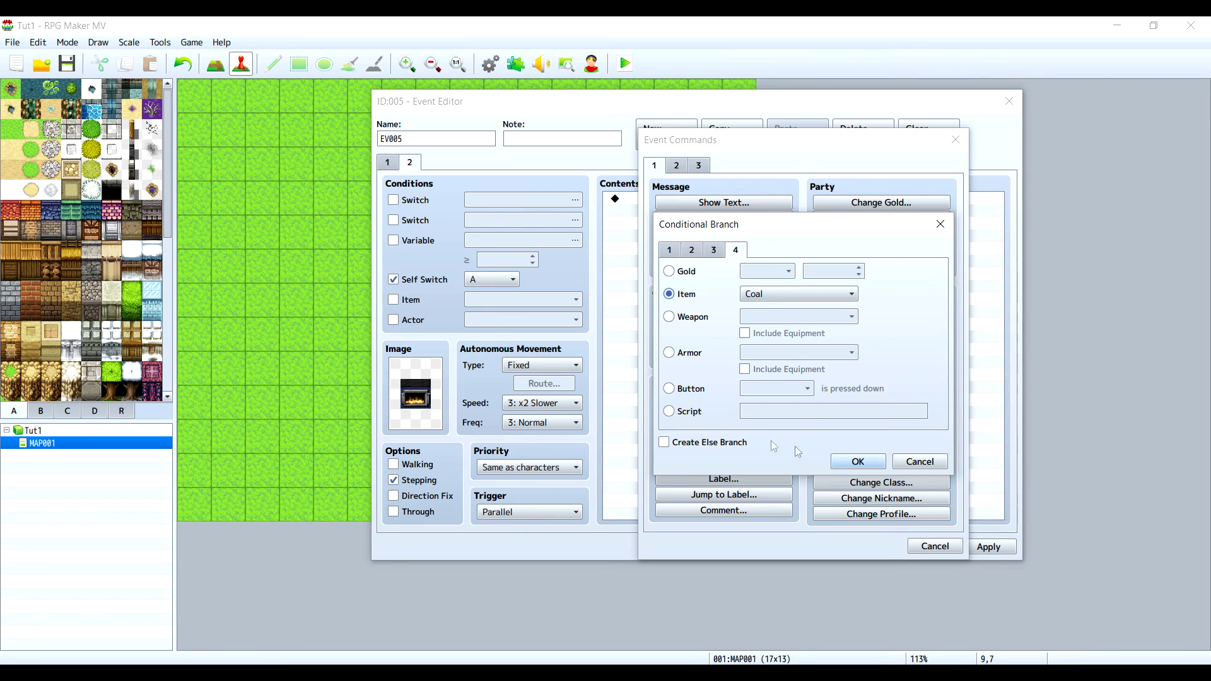
click(701, 445)
click(858, 462)
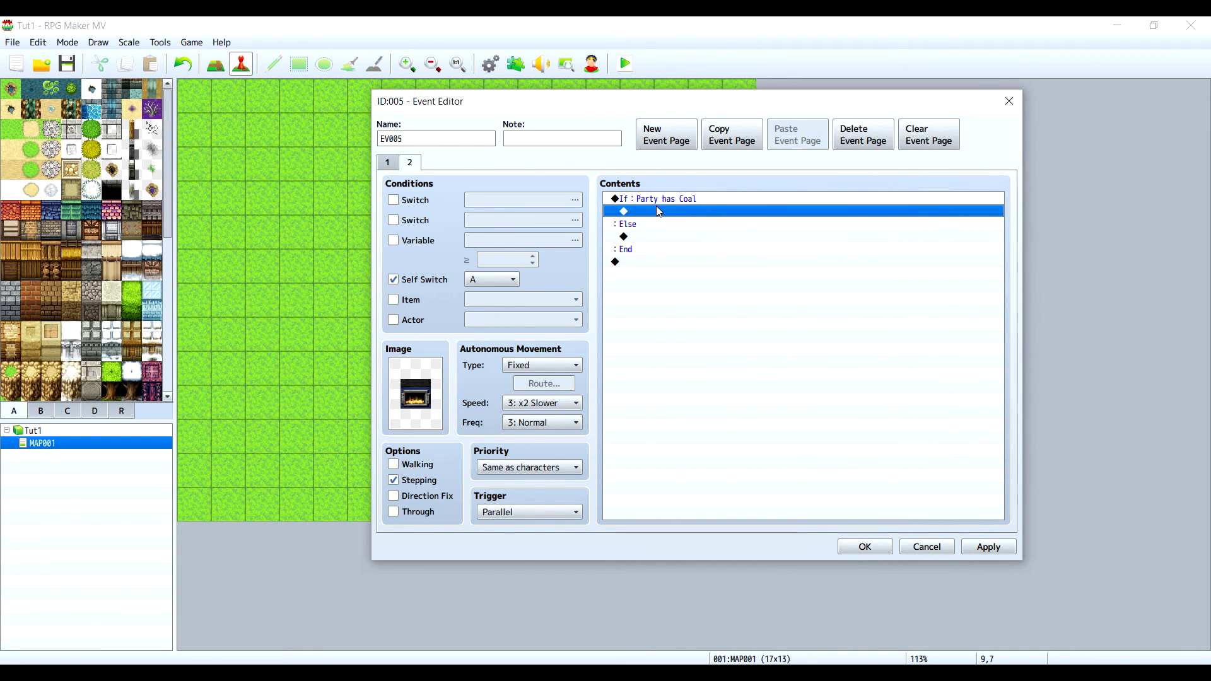
Step: Inside the Coal branch, set variable 0003 Coal Power to 10
double_click(660, 211)
click(725, 328)
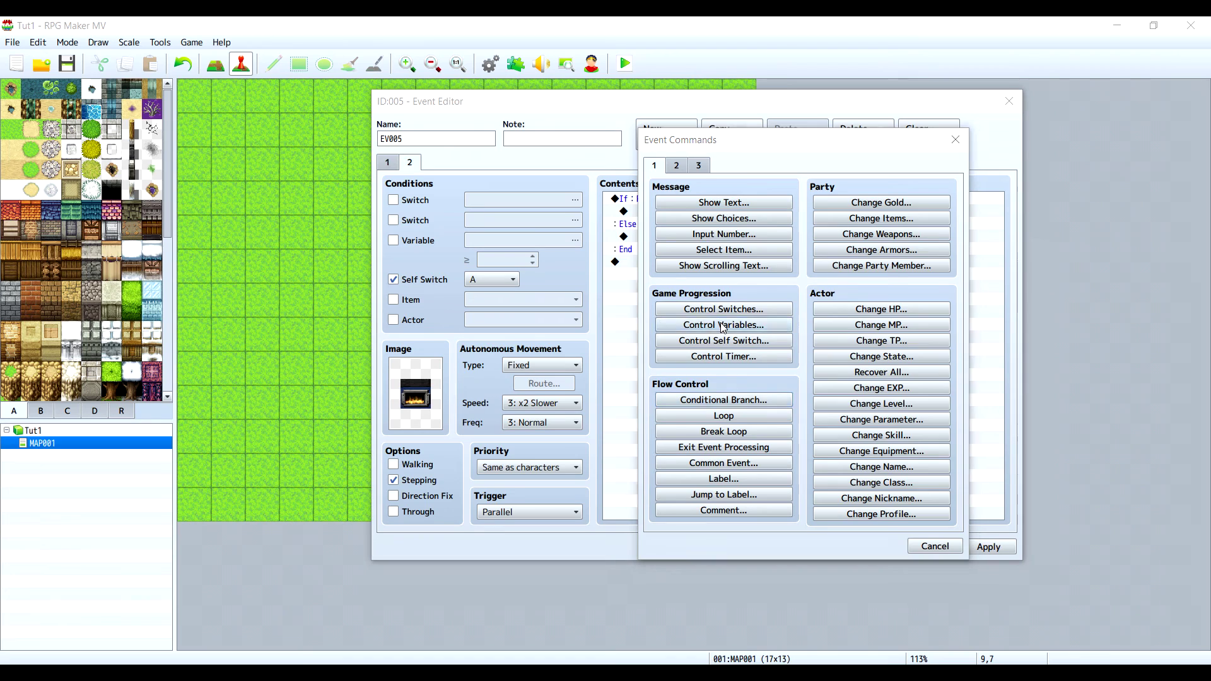
click(823, 259)
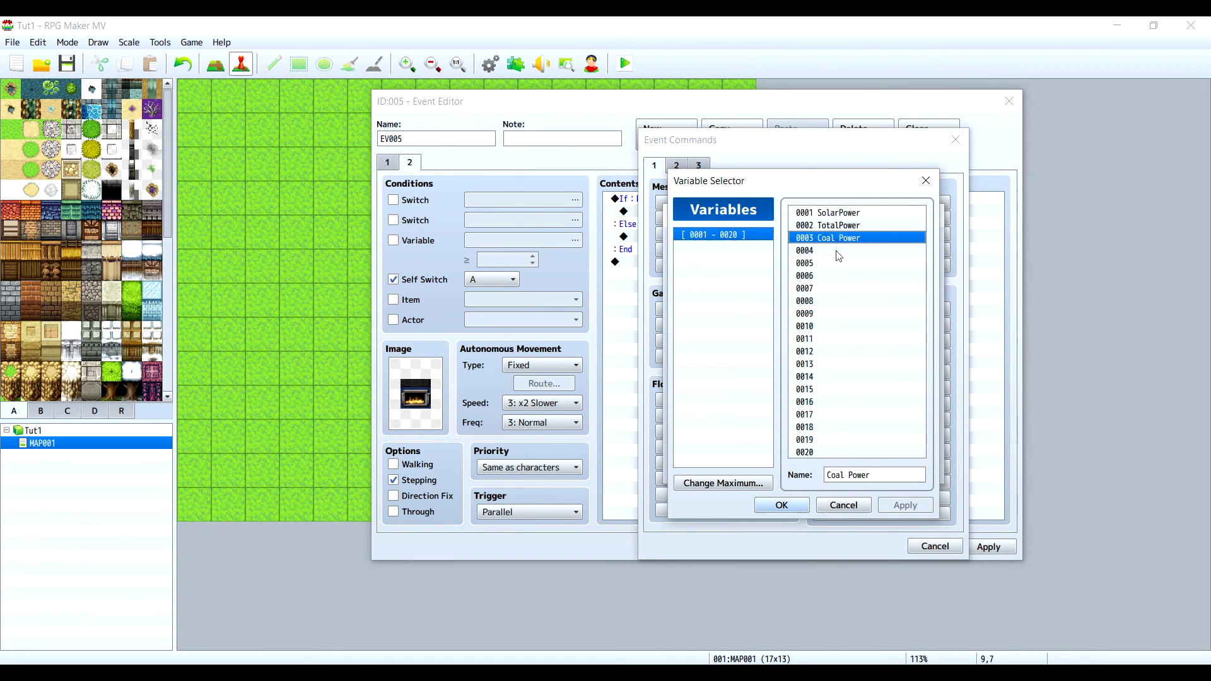
click(782, 504)
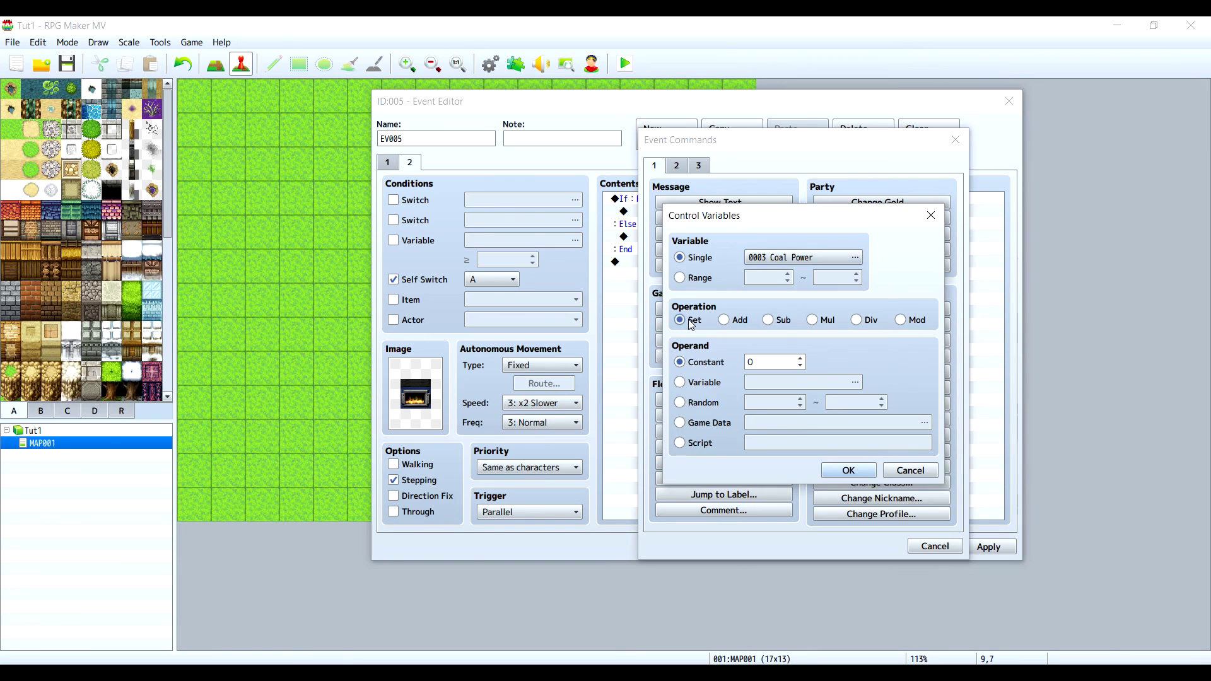
double_click(766, 367)
text(10)
click(855, 469)
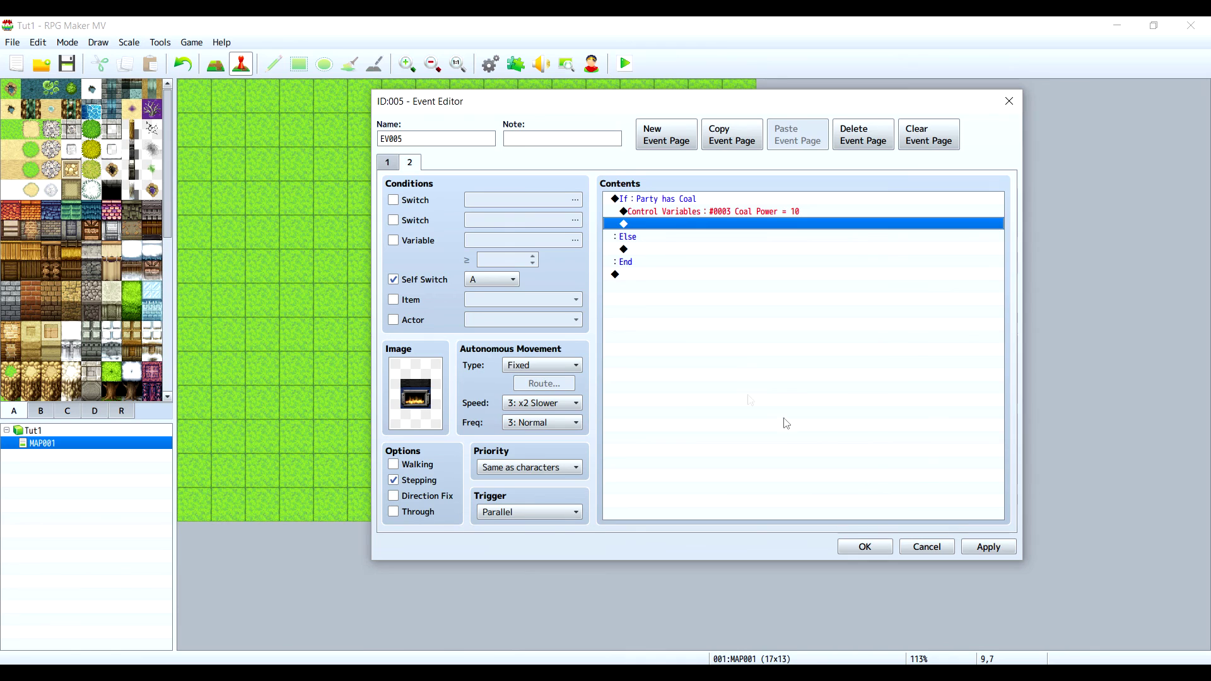
Step: Add 10 to variable 0002 TotalPower inside the Coal branch
double_click(668, 226)
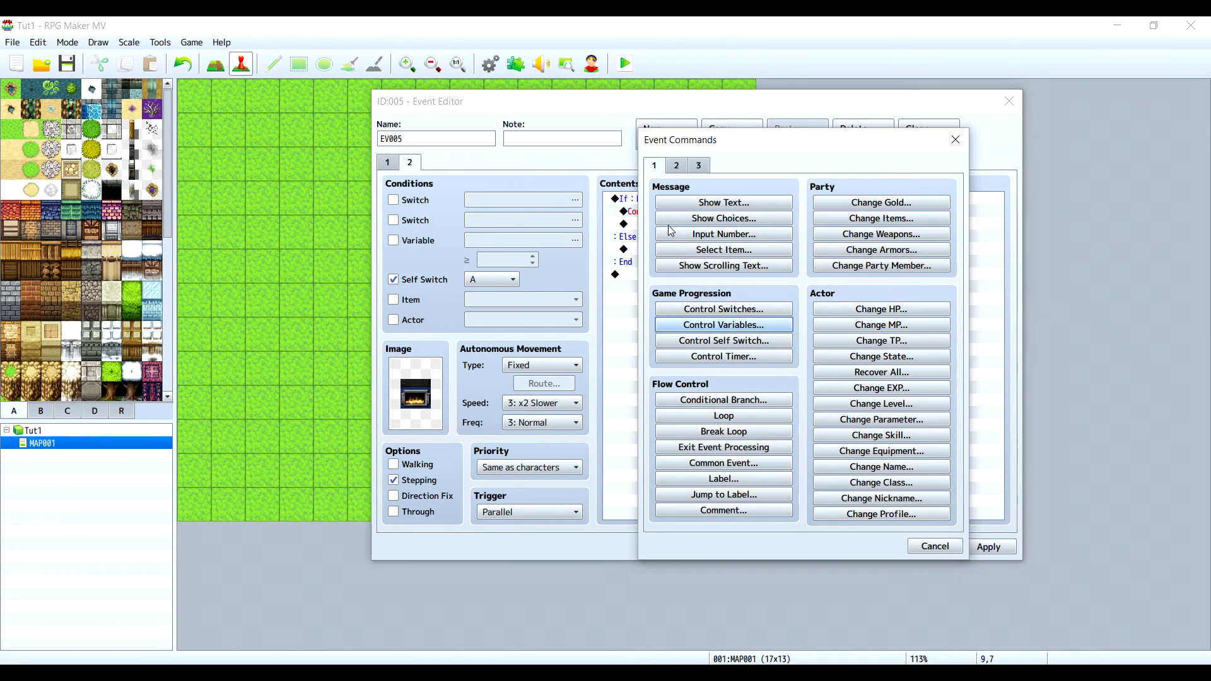
click(737, 328)
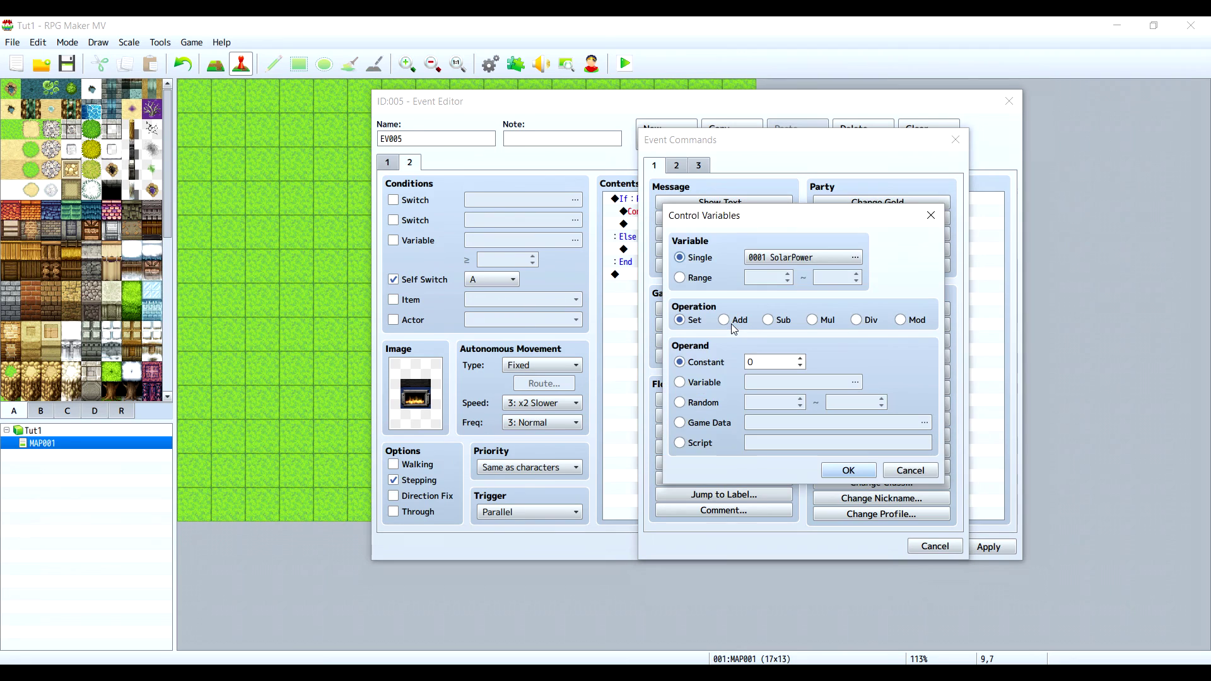
click(792, 265)
double_click(839, 232)
click(724, 321)
click(766, 363)
text(10)
click(847, 470)
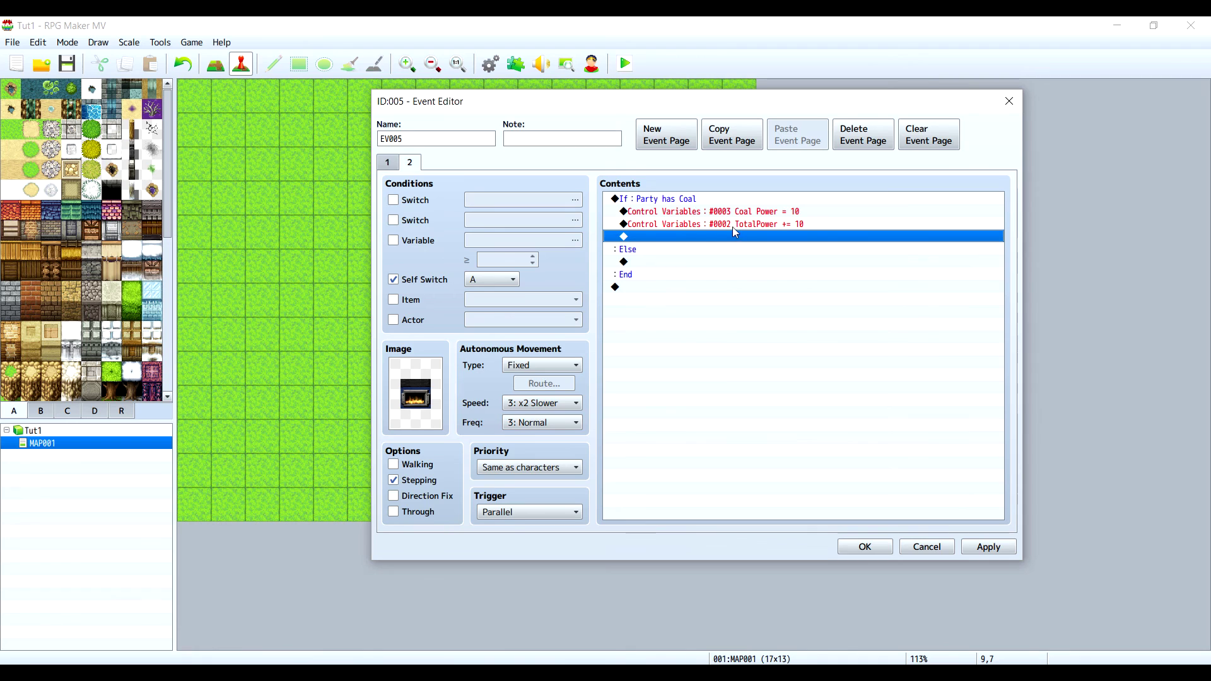
Step: Add a Wait of 60 frames in the Coal branch
double_click(669, 243)
click(698, 165)
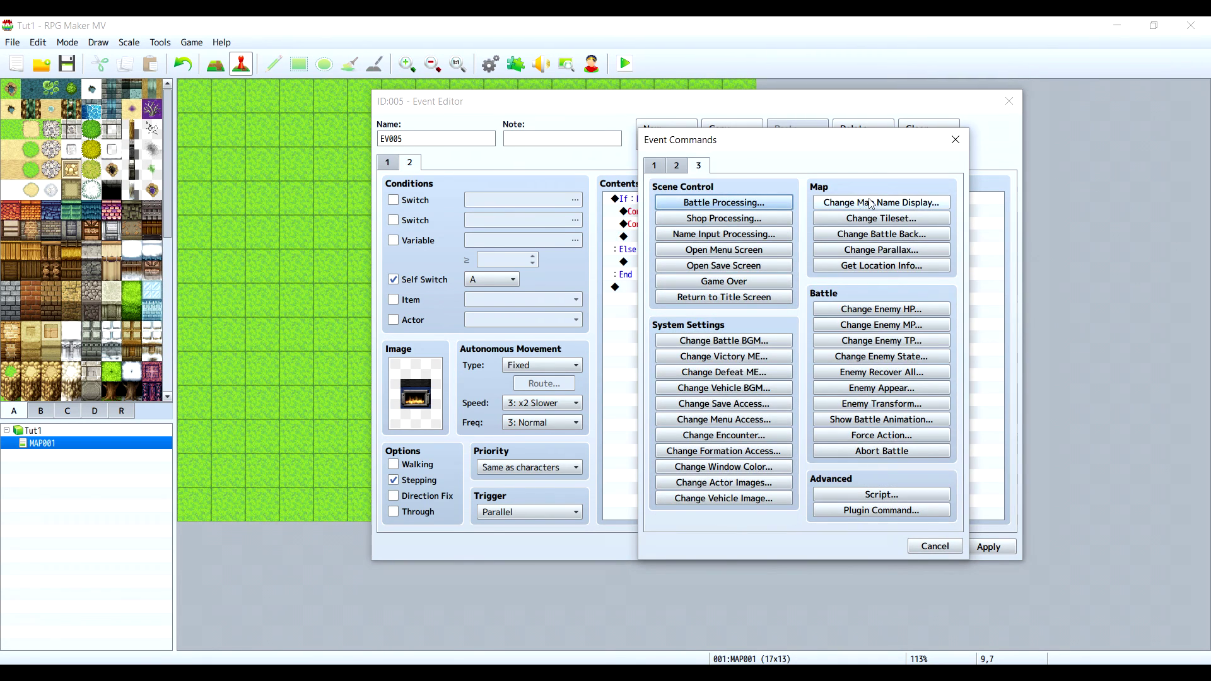
click(675, 165)
click(834, 201)
click(743, 350)
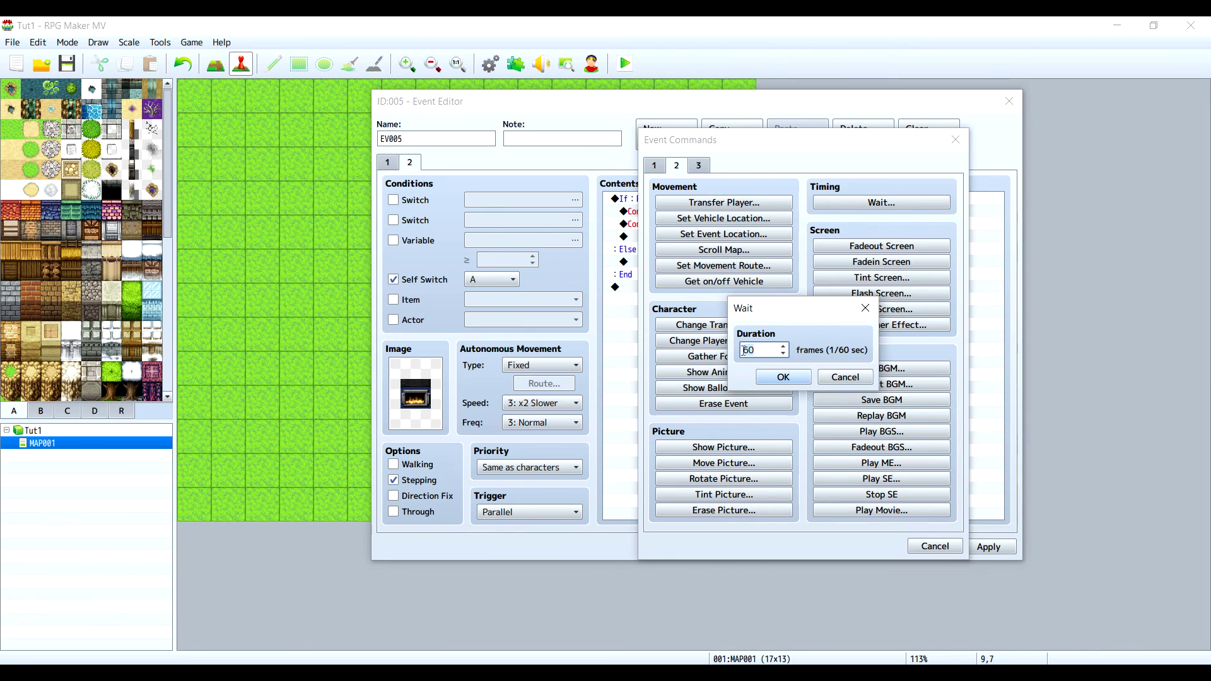
click(785, 376)
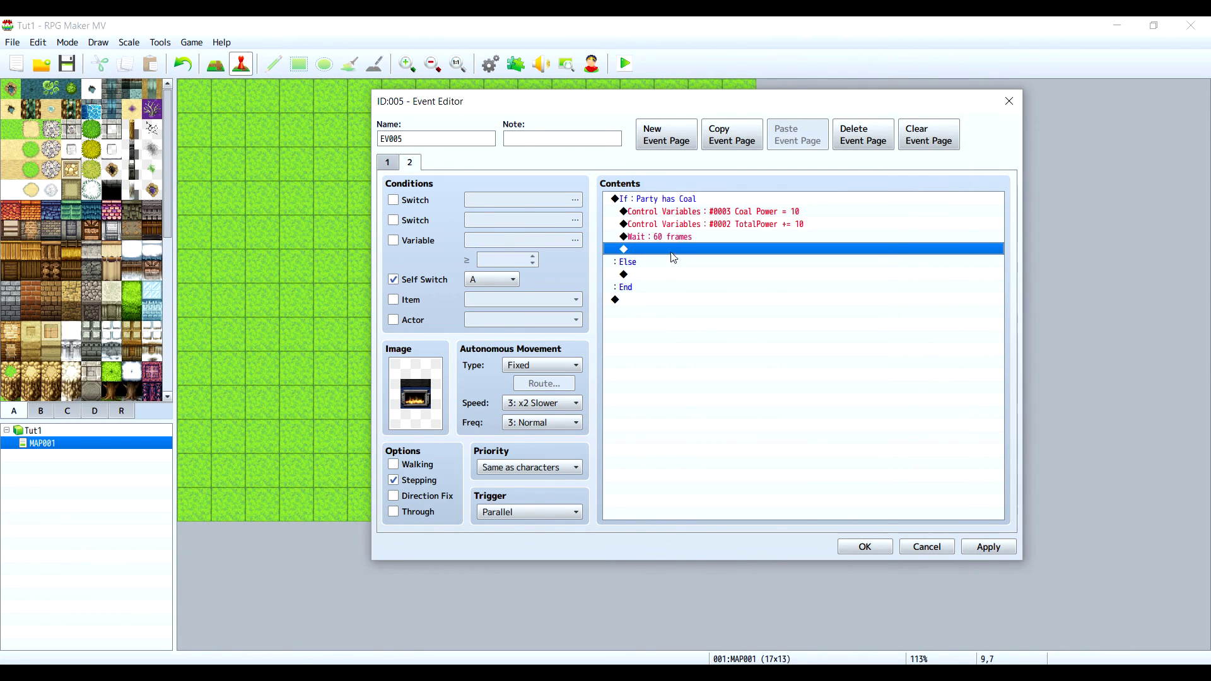
click(663, 238)
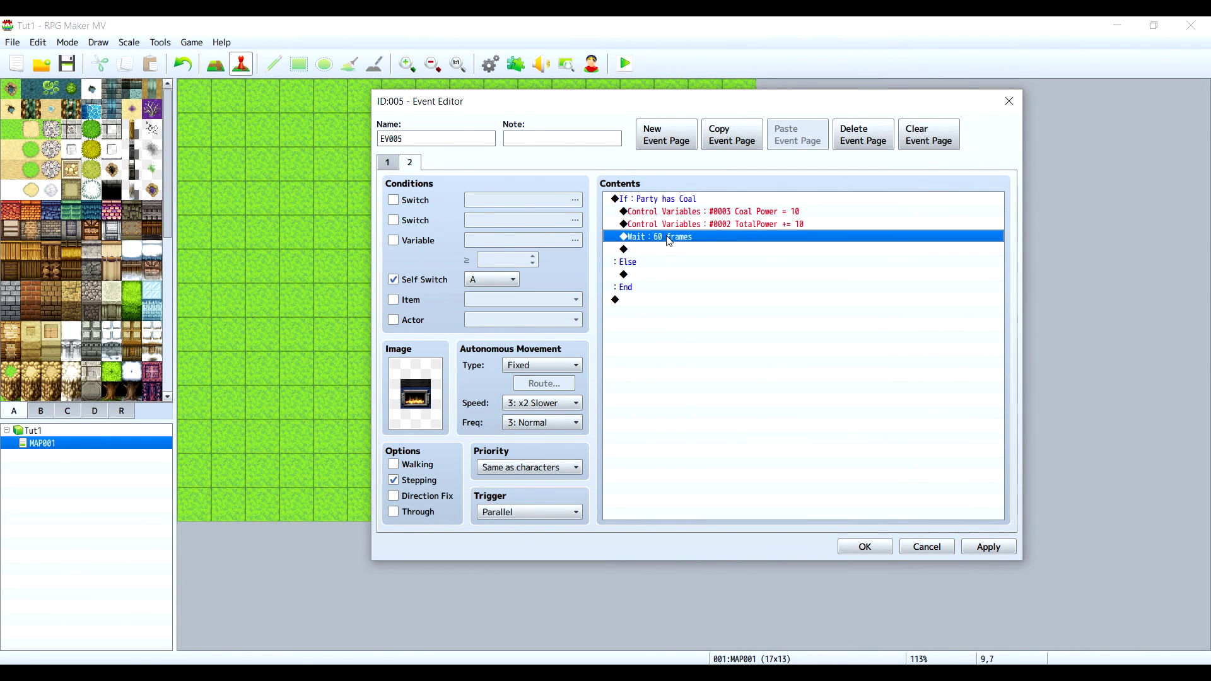
click(660, 250)
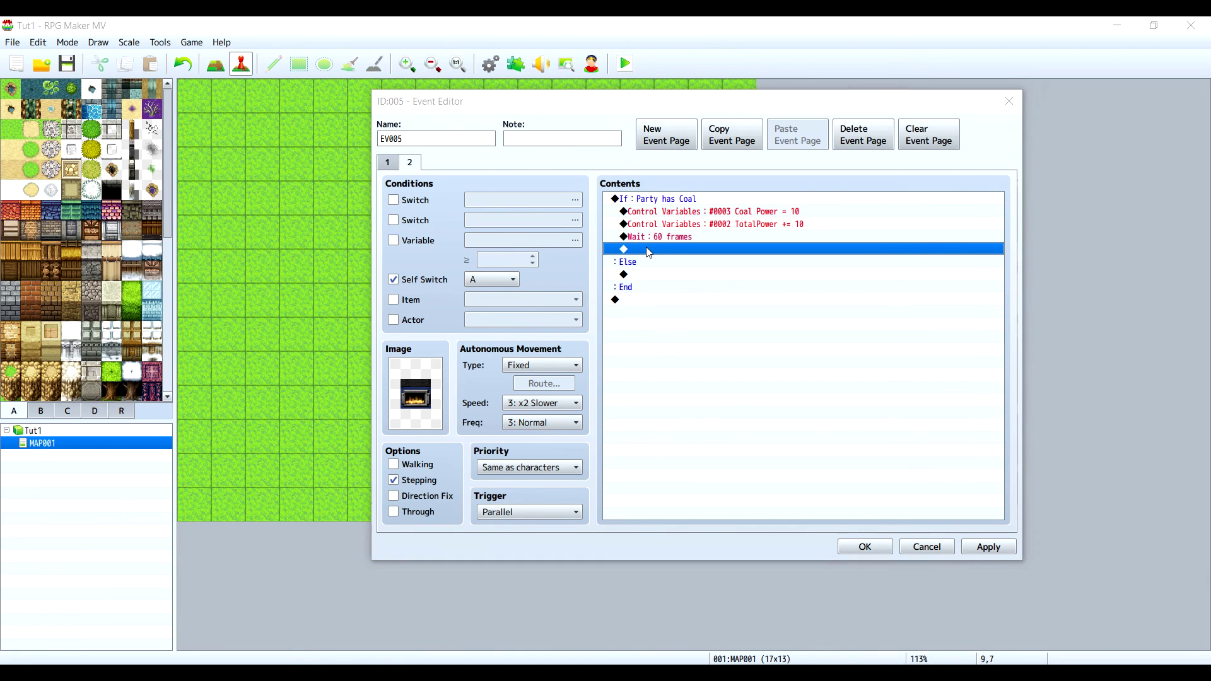
Step: Add a Change Items command that decreases Coal by 1
double_click(651, 251)
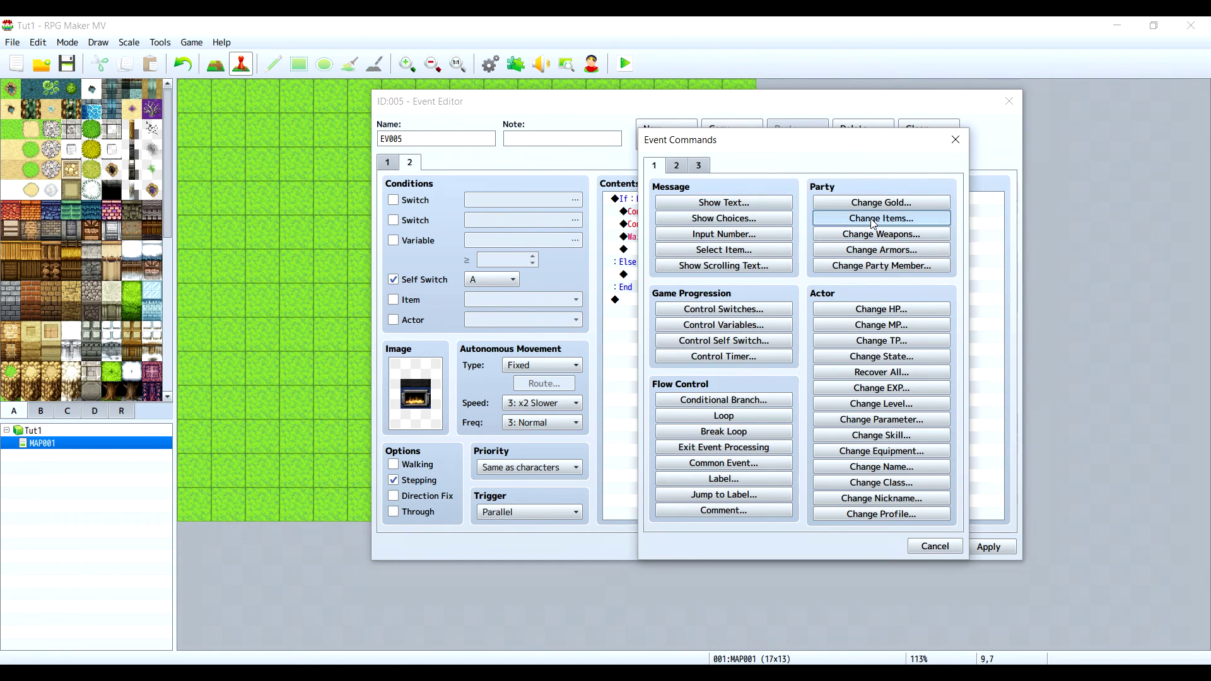
click(881, 219)
click(784, 335)
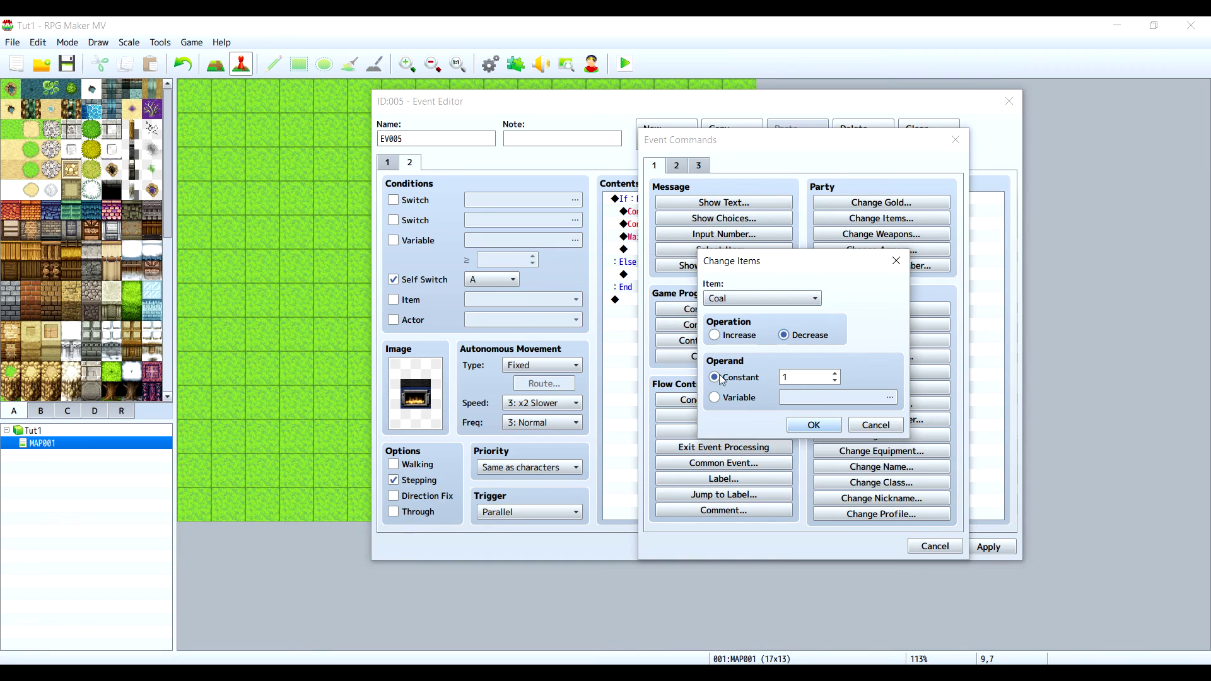
click(813, 425)
Step: Cut the 60-frame Wait and paste it below the Coal removal line
click(669, 237)
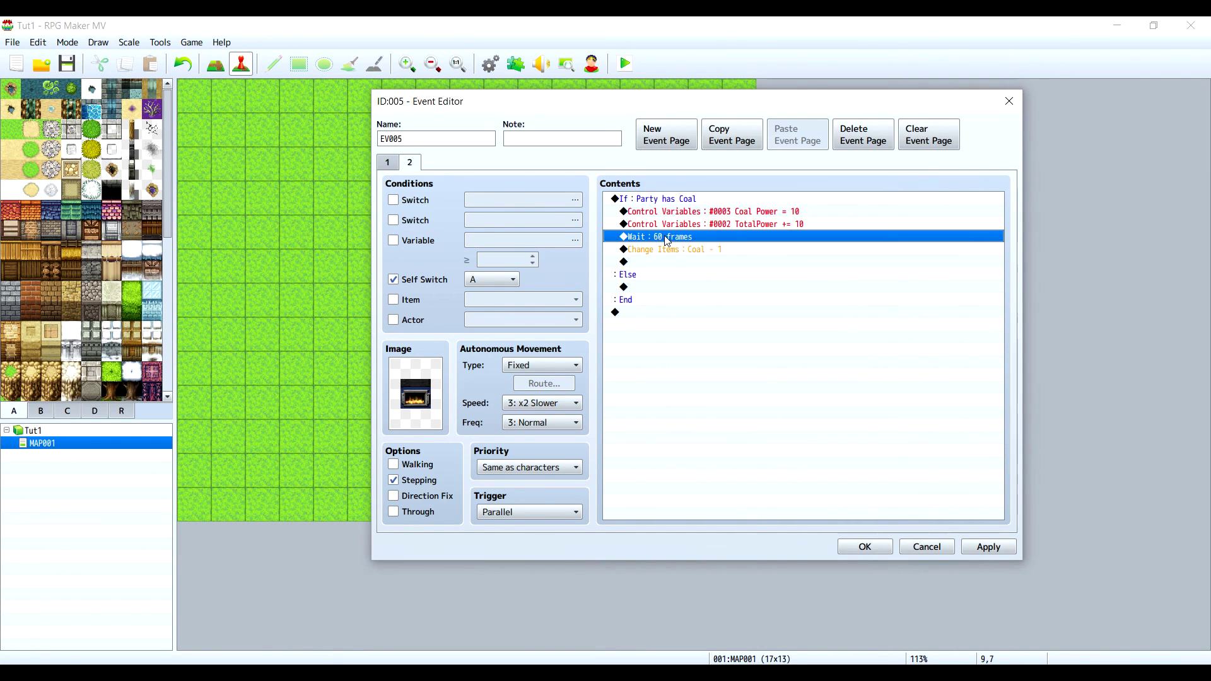
key(ctrl+x)
click(666, 252)
key(ctrl+v)
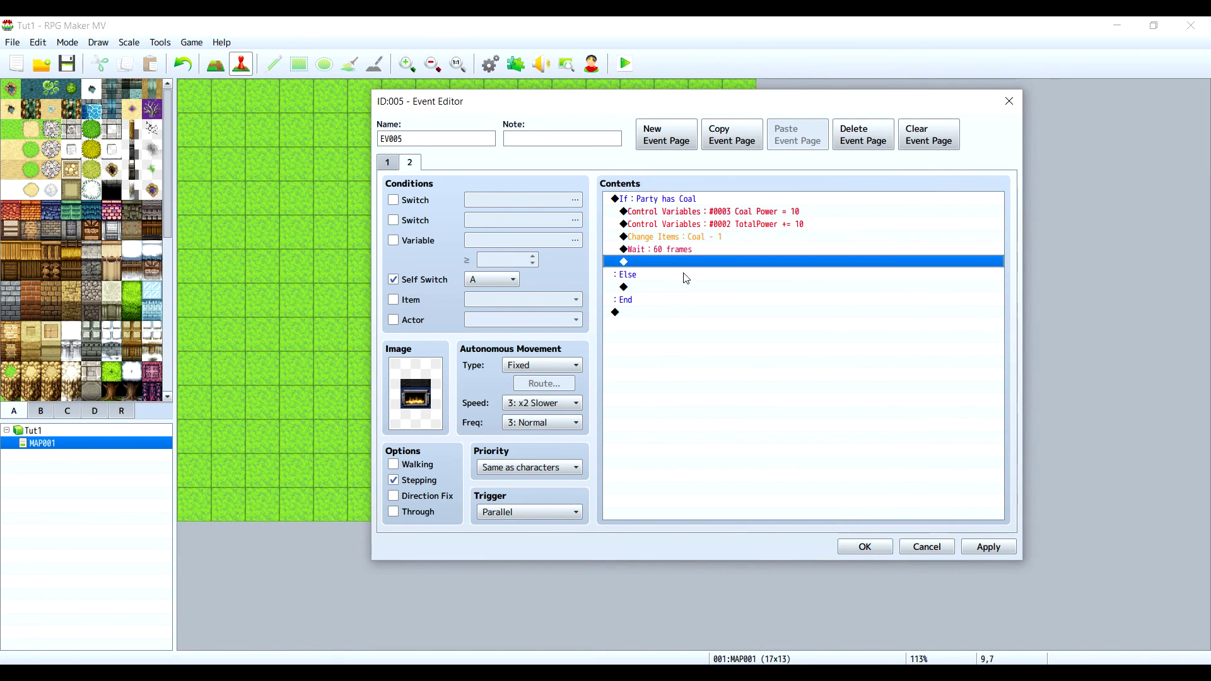
click(709, 215)
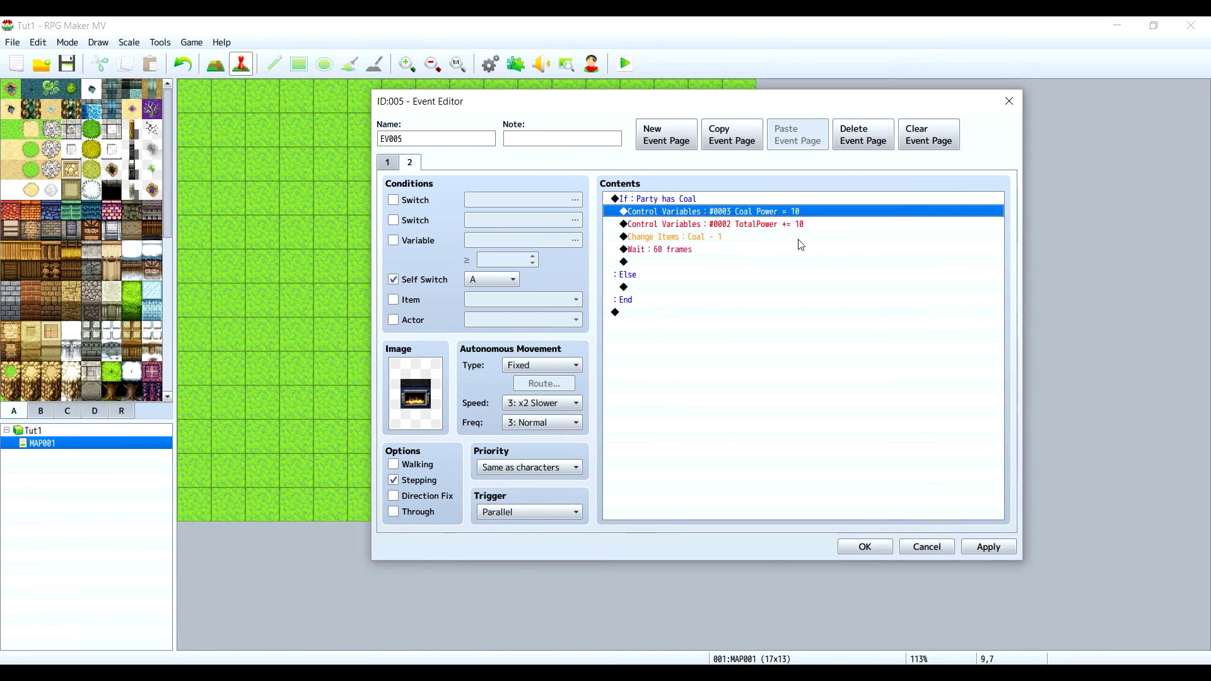
click(731, 237)
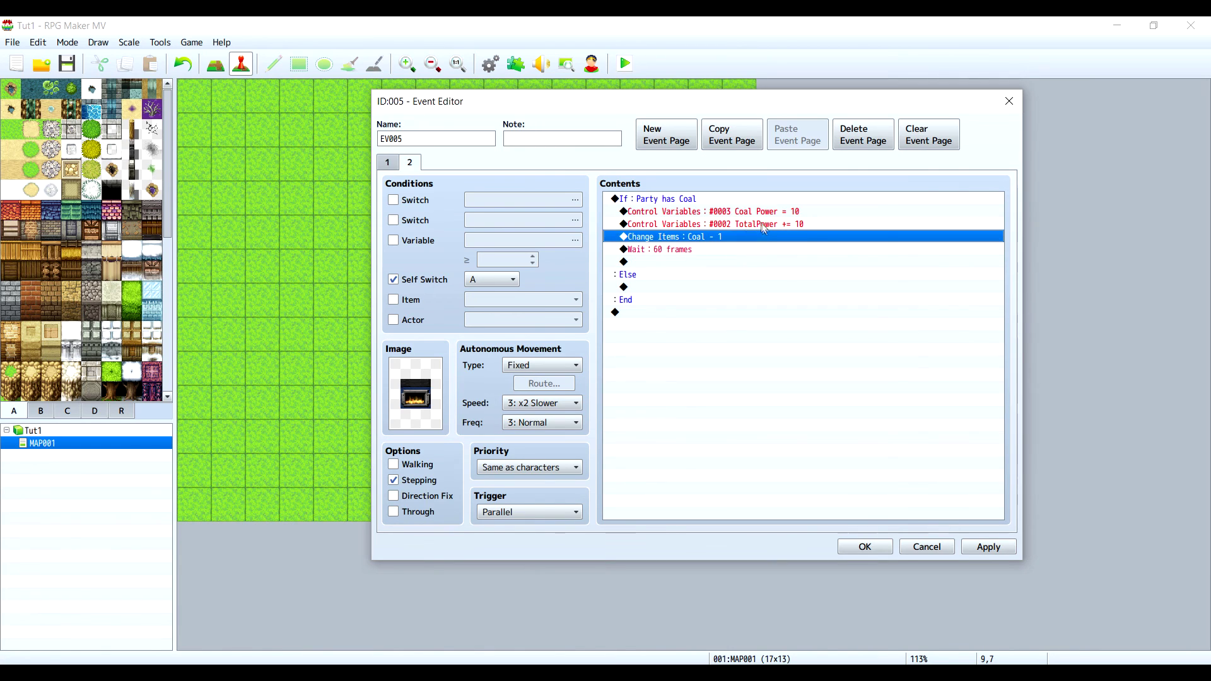
click(802, 213)
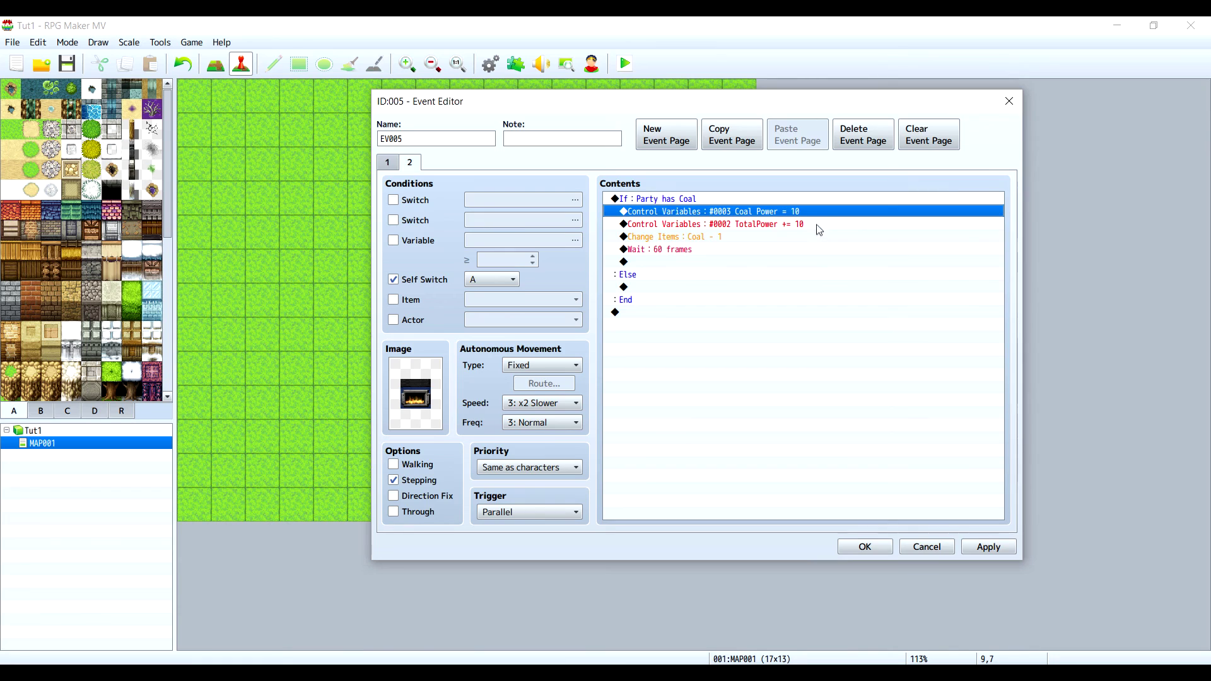
Step: Under the Else branch, set variable #0003 Coal Power to 0
click(690, 289)
click(660, 201)
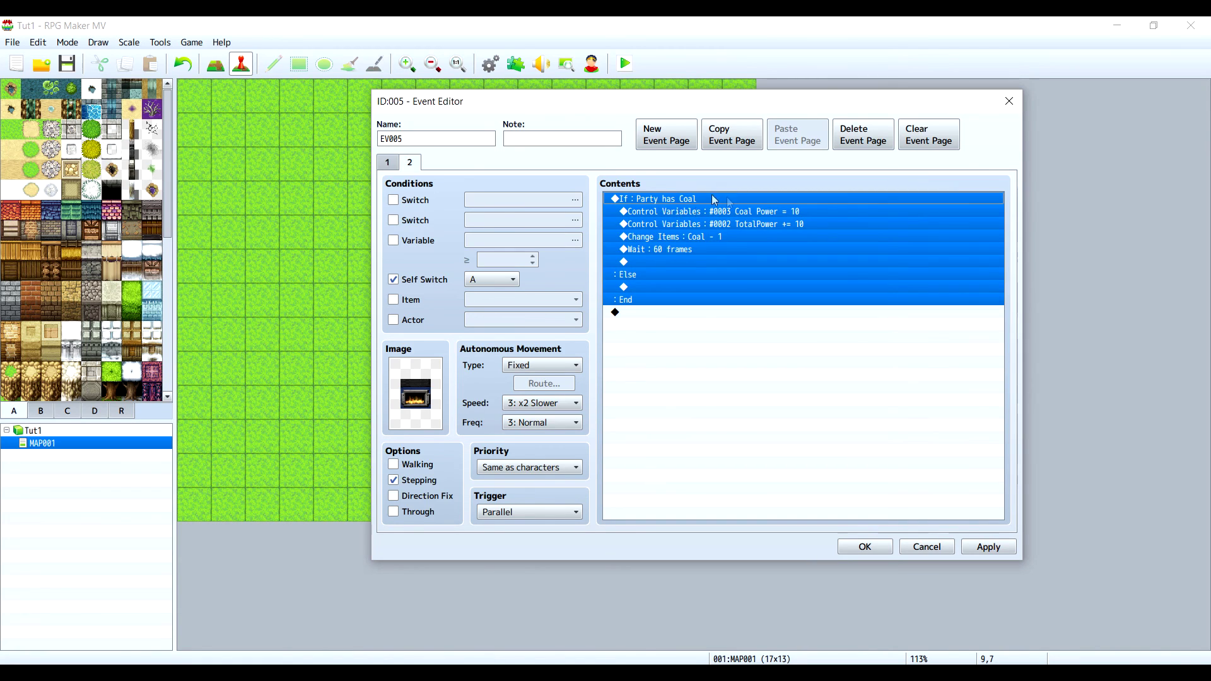
click(653, 289)
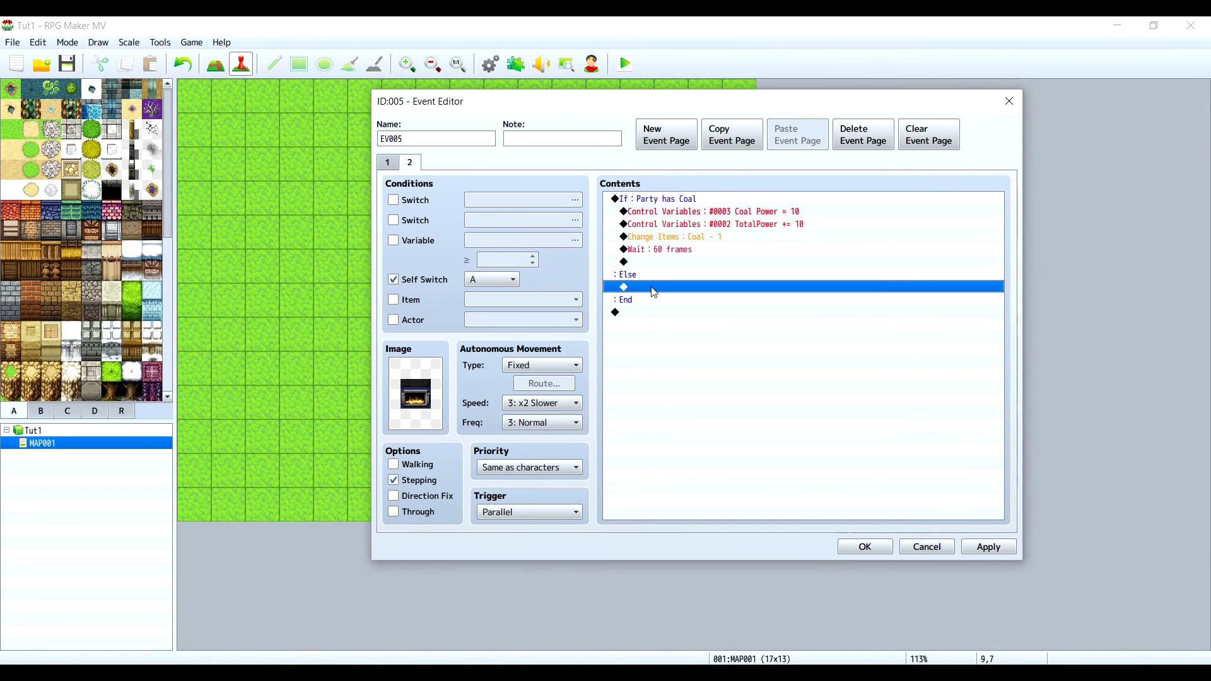
click(758, 213)
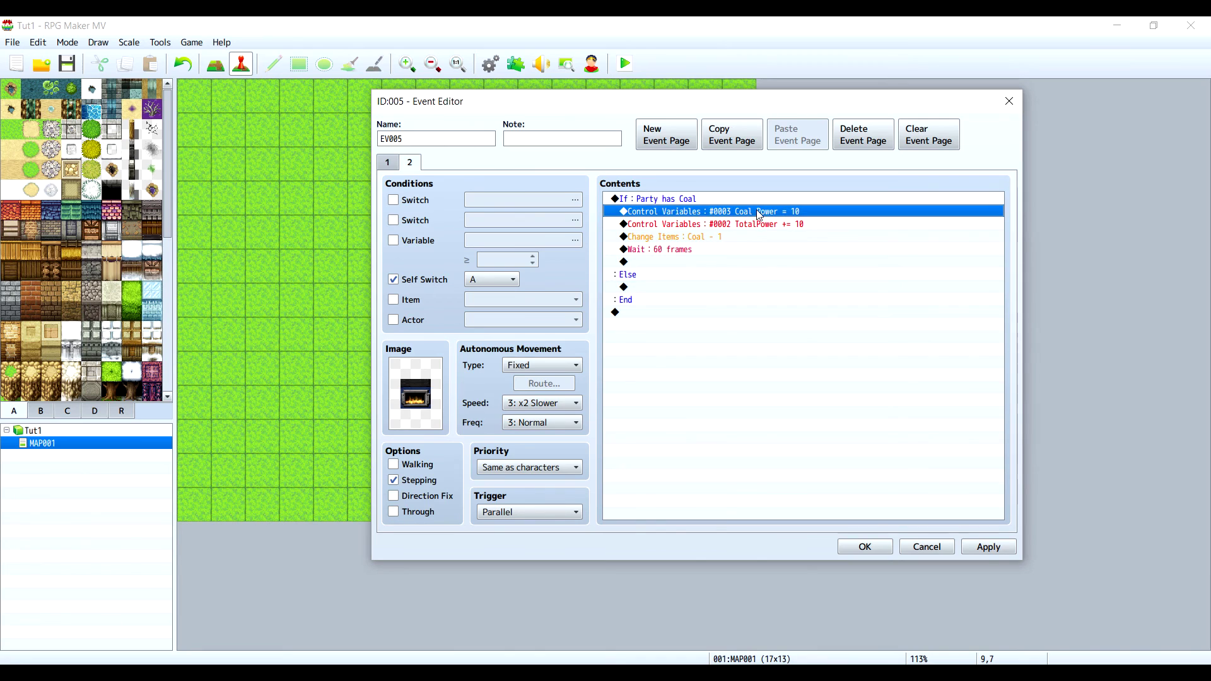
double_click(643, 289)
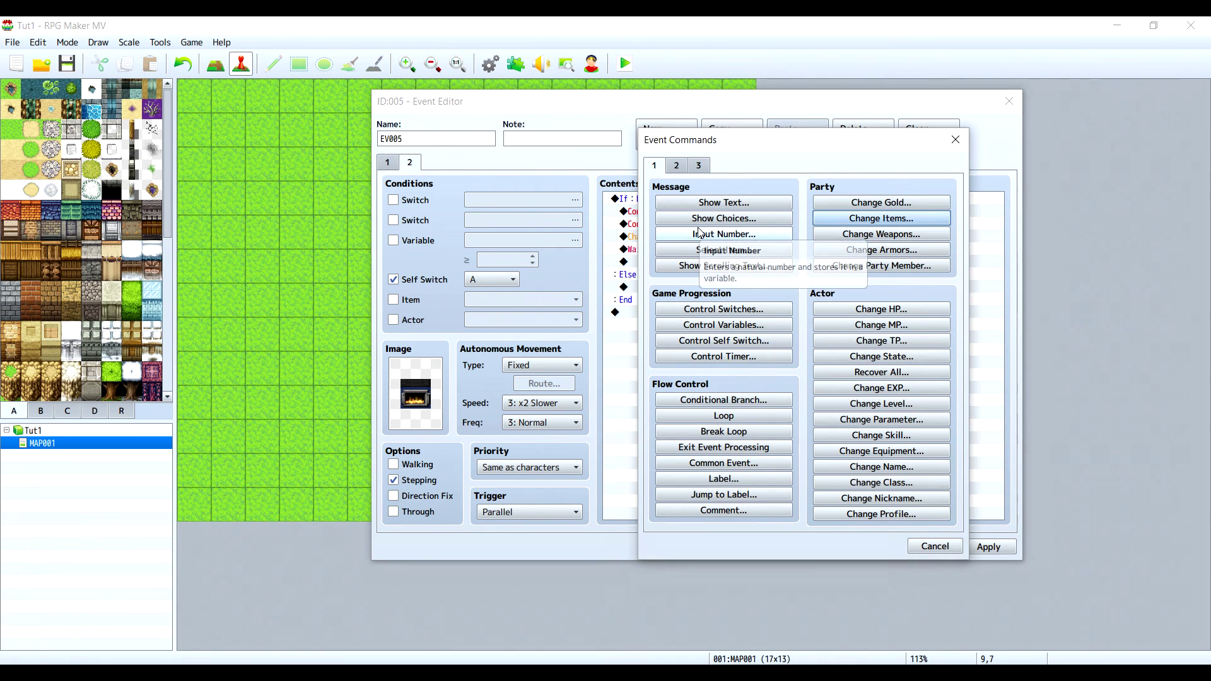
click(723, 325)
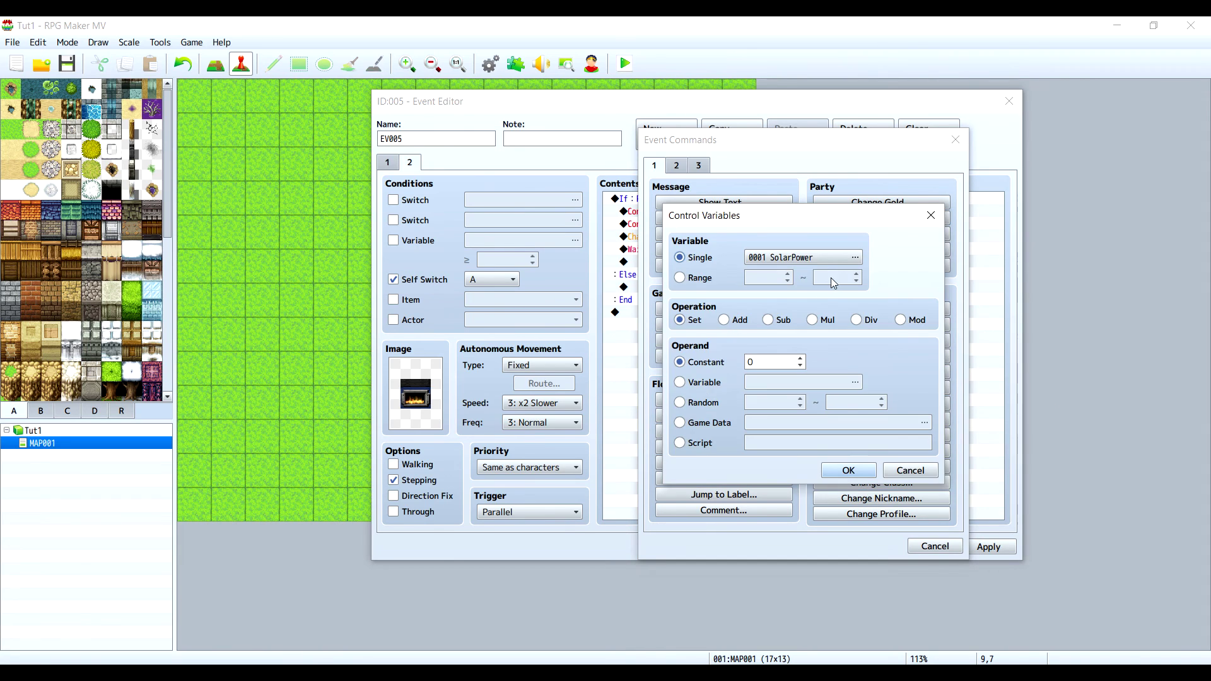
click(797, 257)
click(811, 236)
click(778, 503)
click(848, 470)
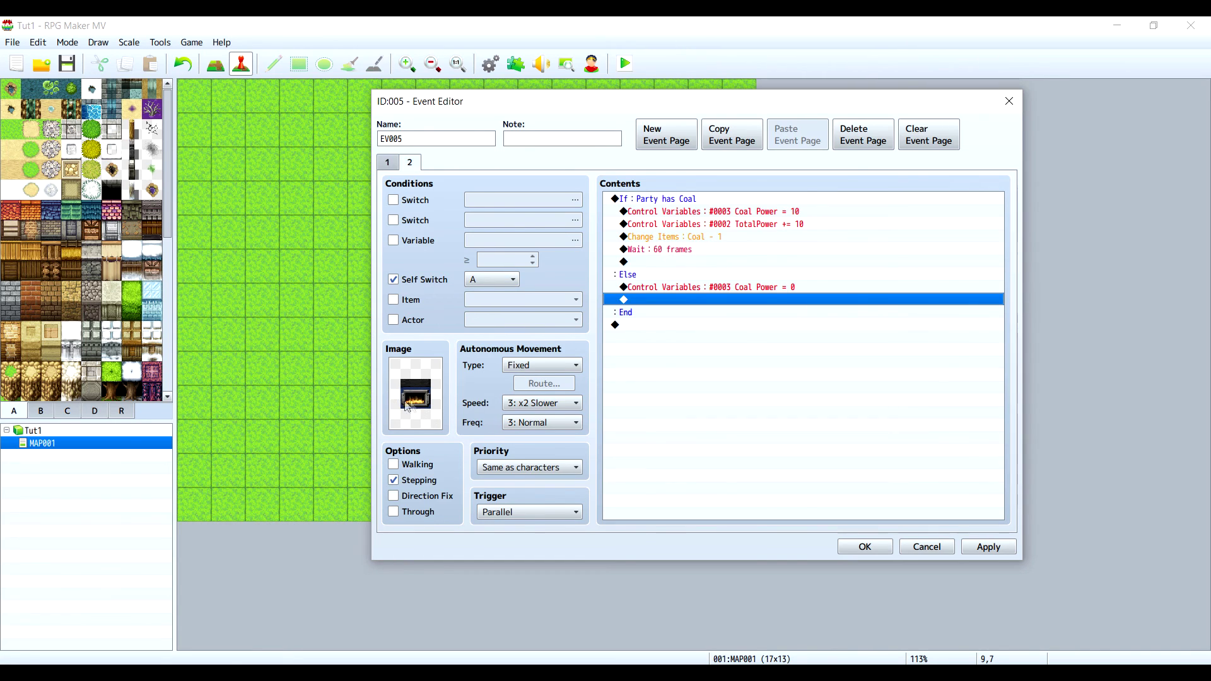
Step: Add self switch A = OFF under Else and apply the generator event changes
click(387, 162)
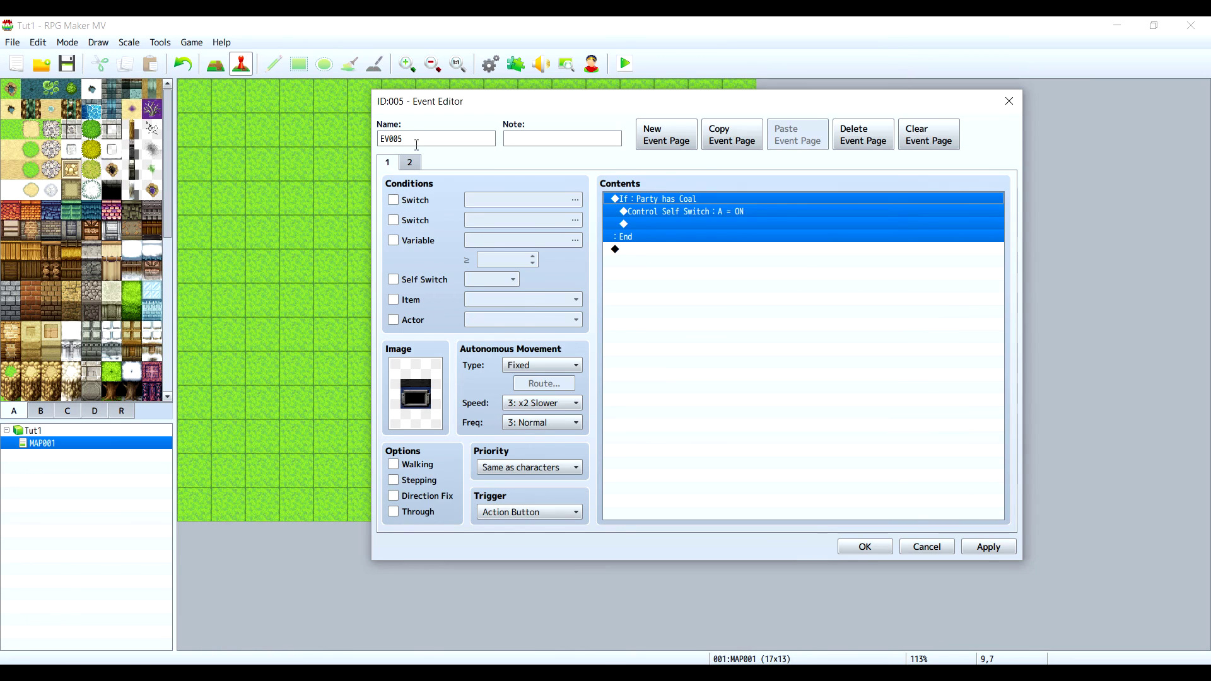
click(410, 162)
double_click(645, 299)
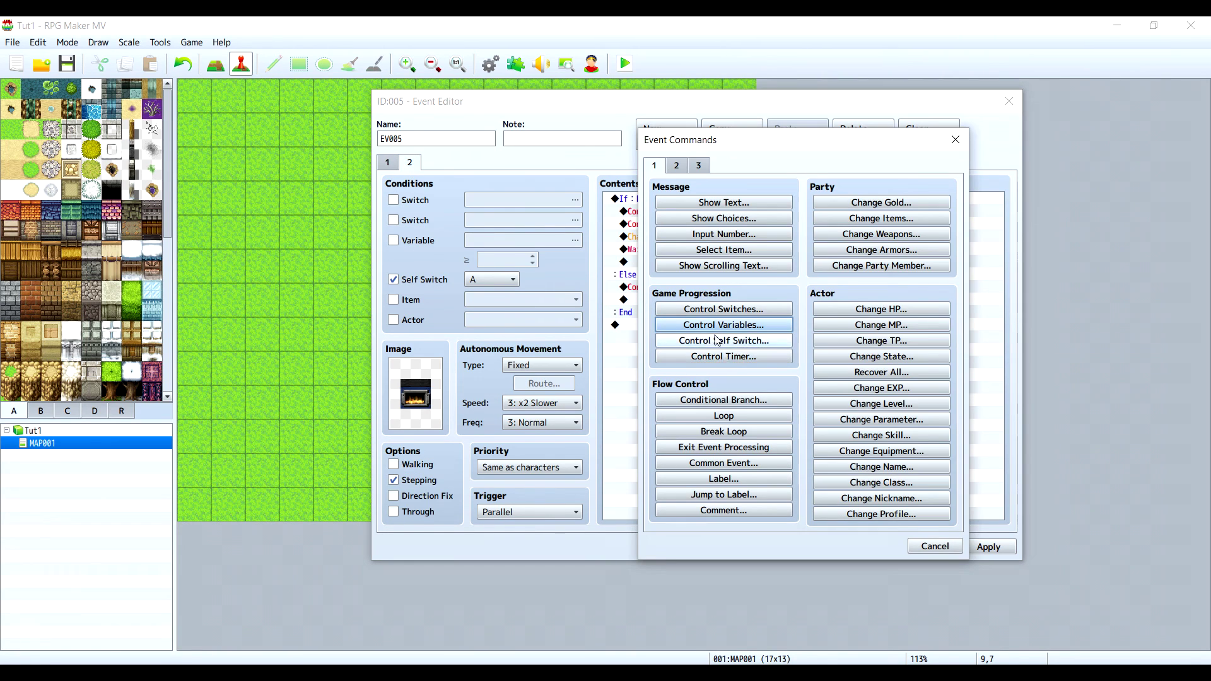
click(777, 341)
click(812, 372)
click(785, 396)
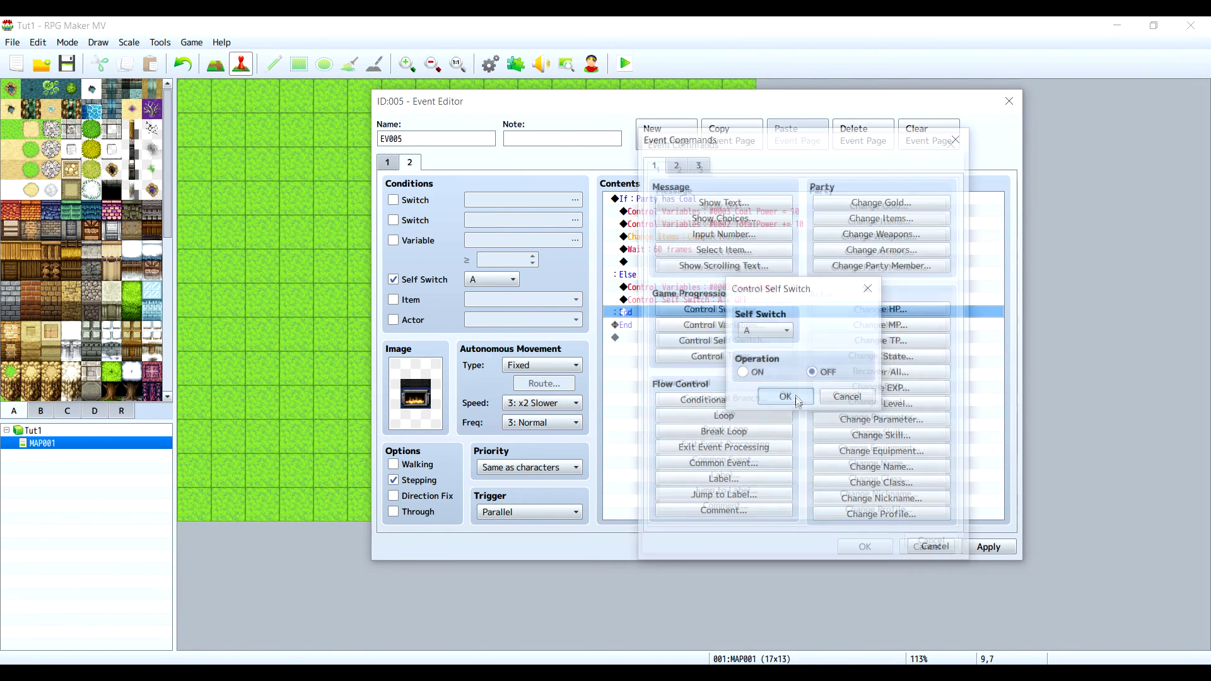
click(988, 547)
Step: Close the event editor and add the OrangeHudLine2 plugin in Plugin Manager
click(864, 547)
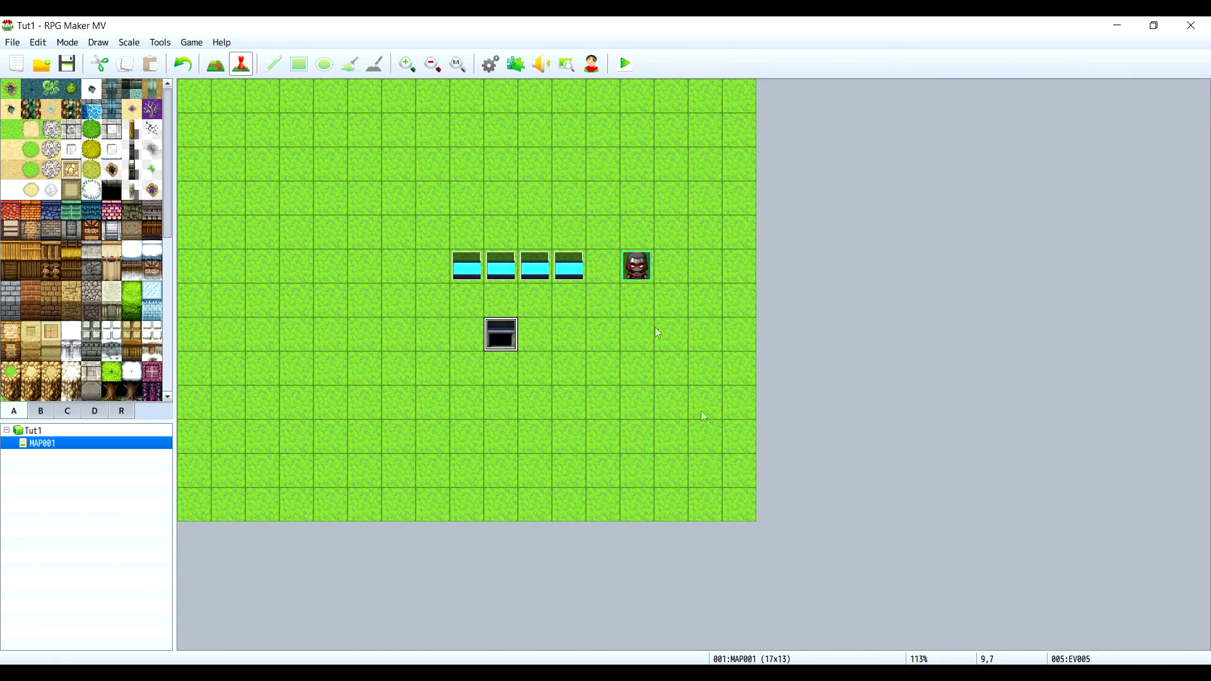
click(516, 64)
click(436, 227)
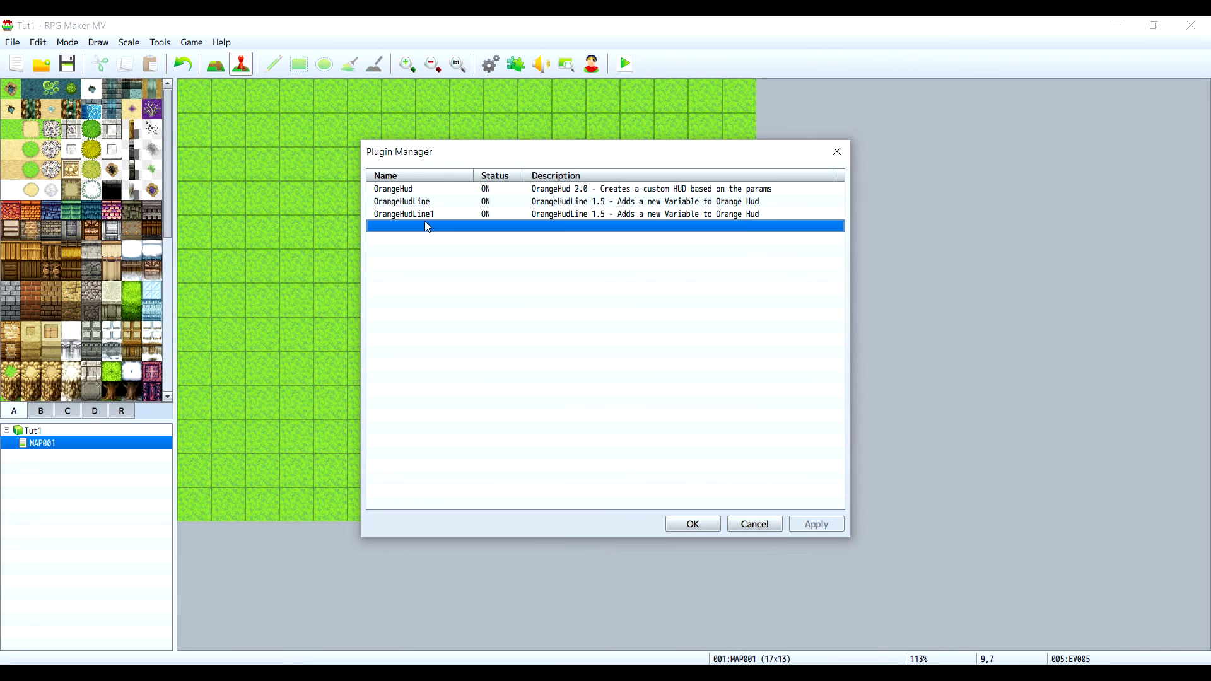
double_click(427, 227)
click(567, 255)
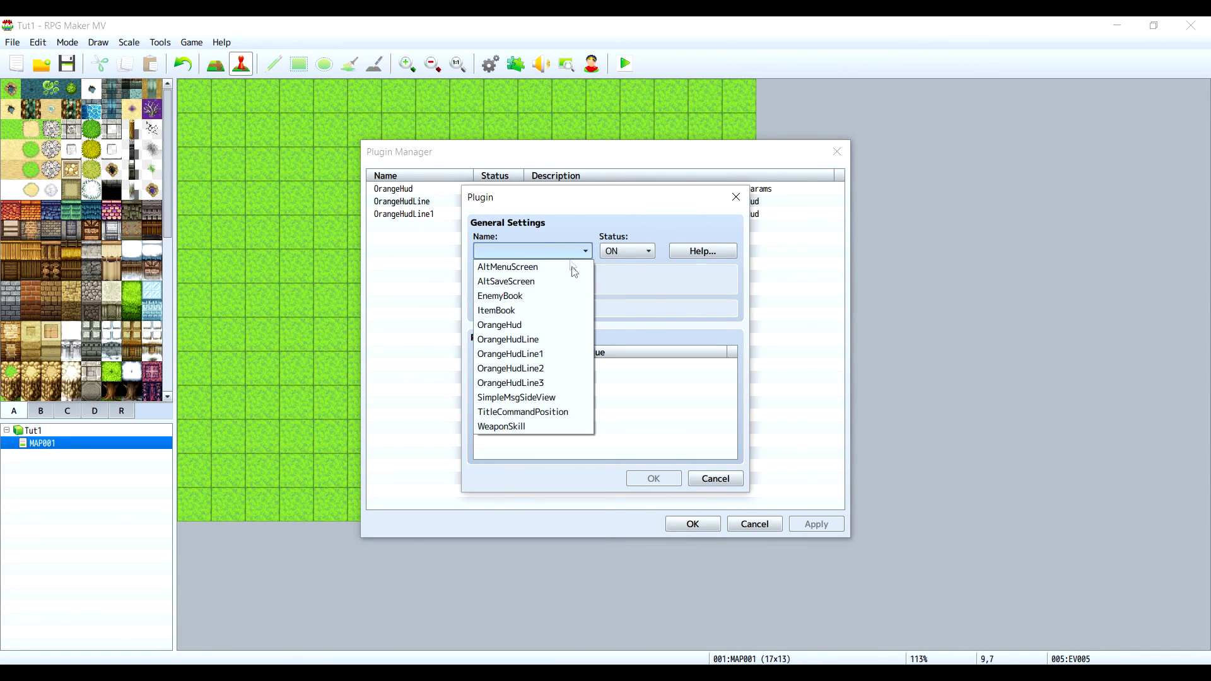
click(559, 372)
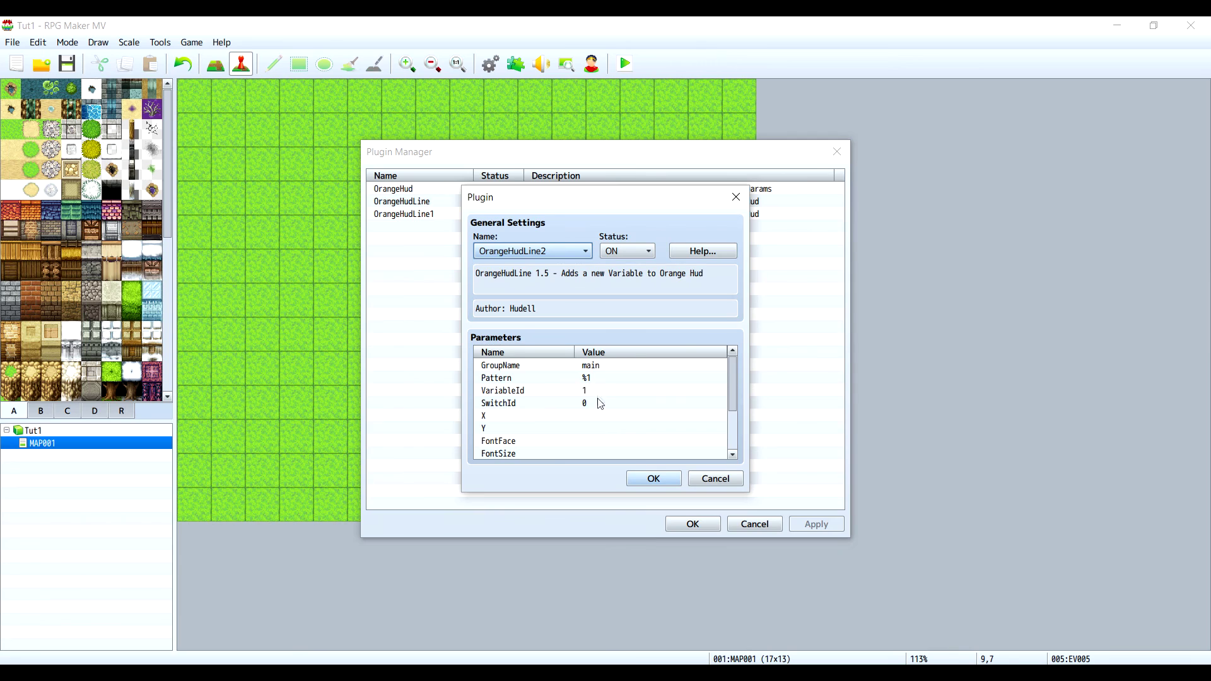
Step: Set OrangeHudLine2's VariableId to 3, Pattern 'Coal Power %1 E/s' and Y to 50
double_click(593, 390)
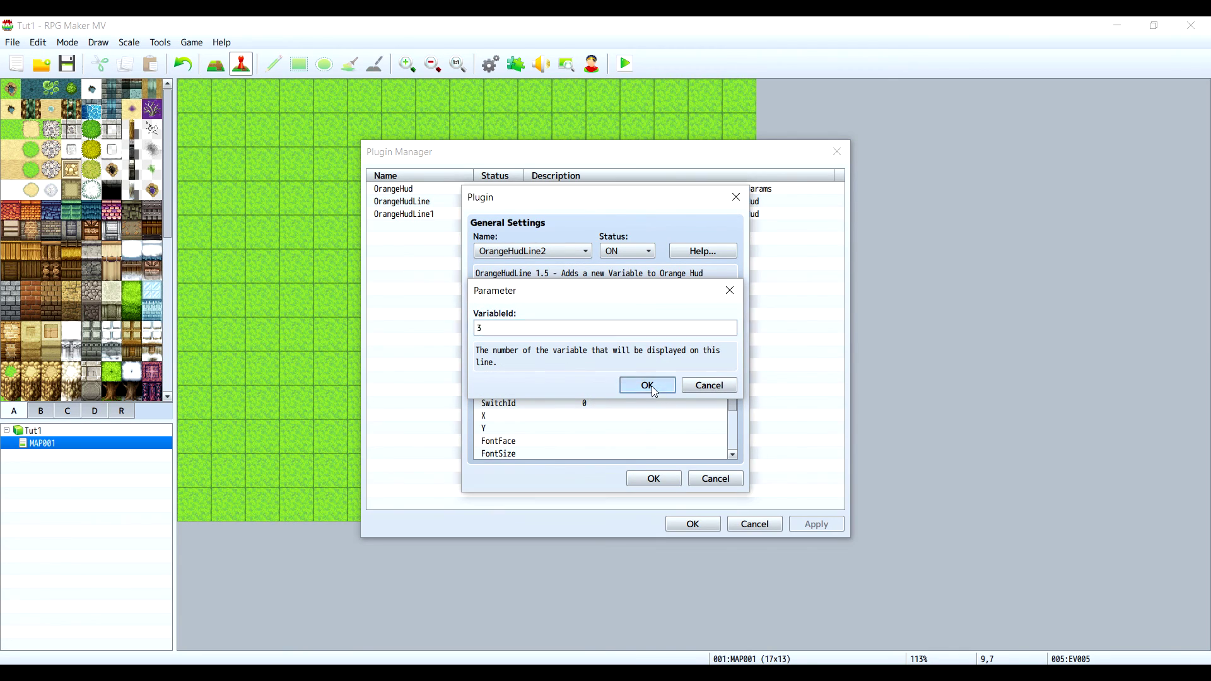
click(647, 384)
double_click(585, 379)
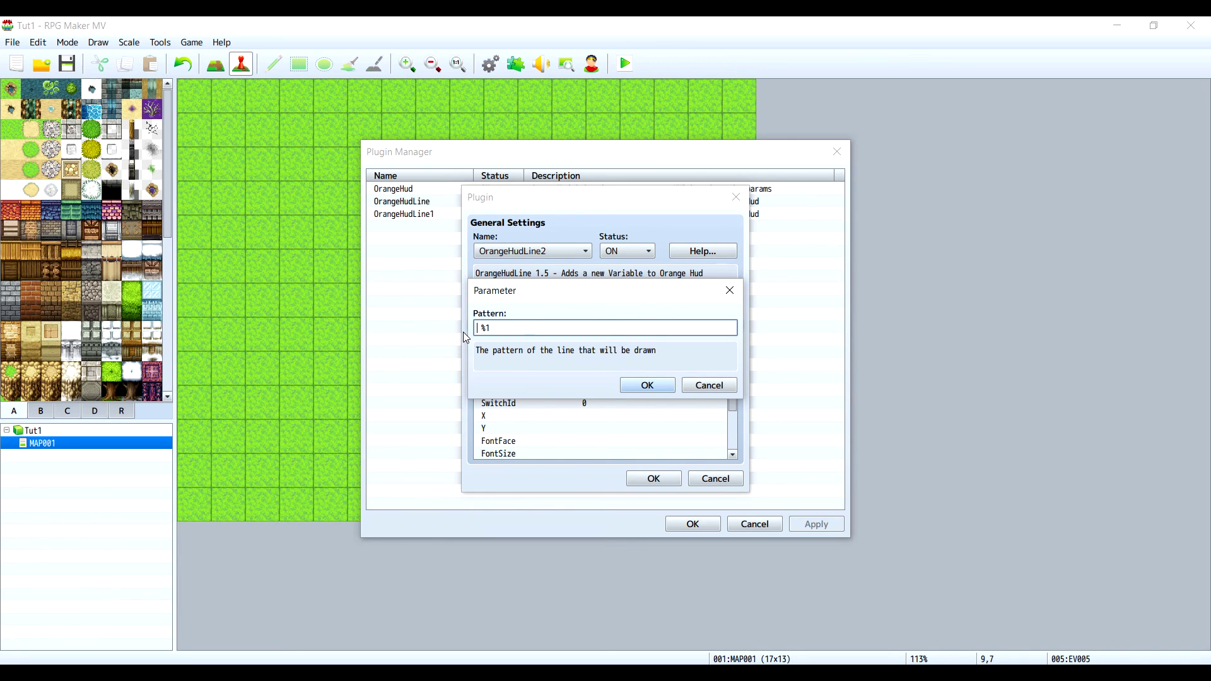
text(Coal Power)
click(644, 383)
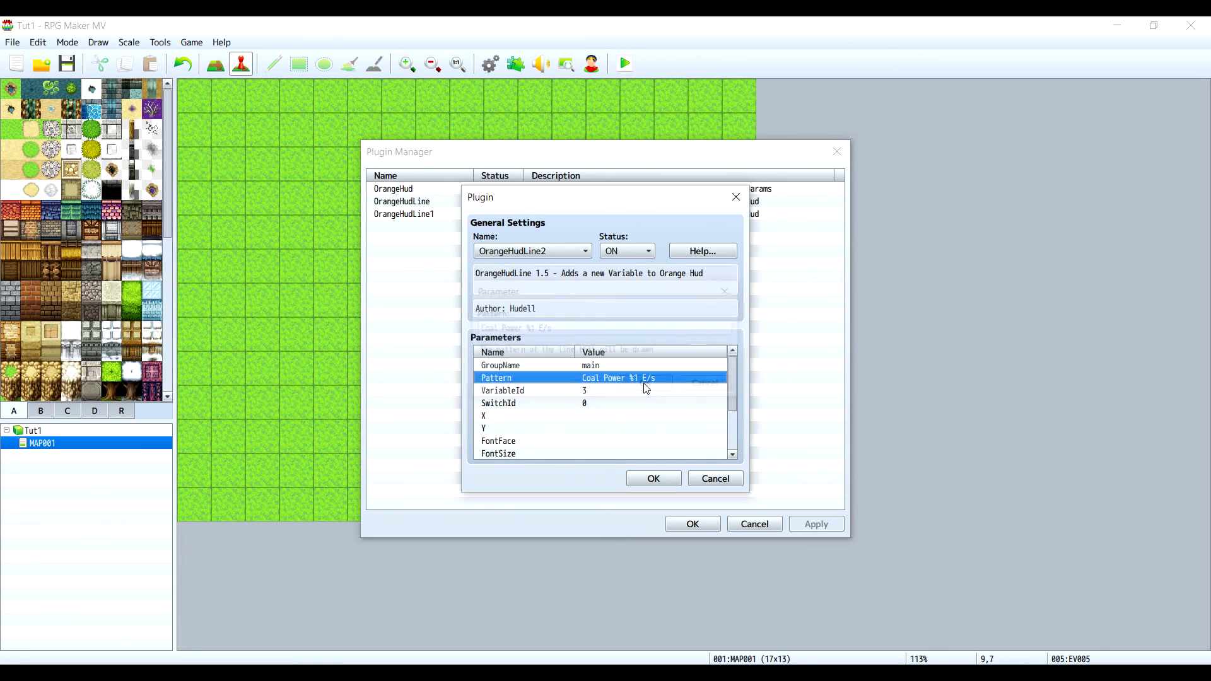
double_click(537, 428)
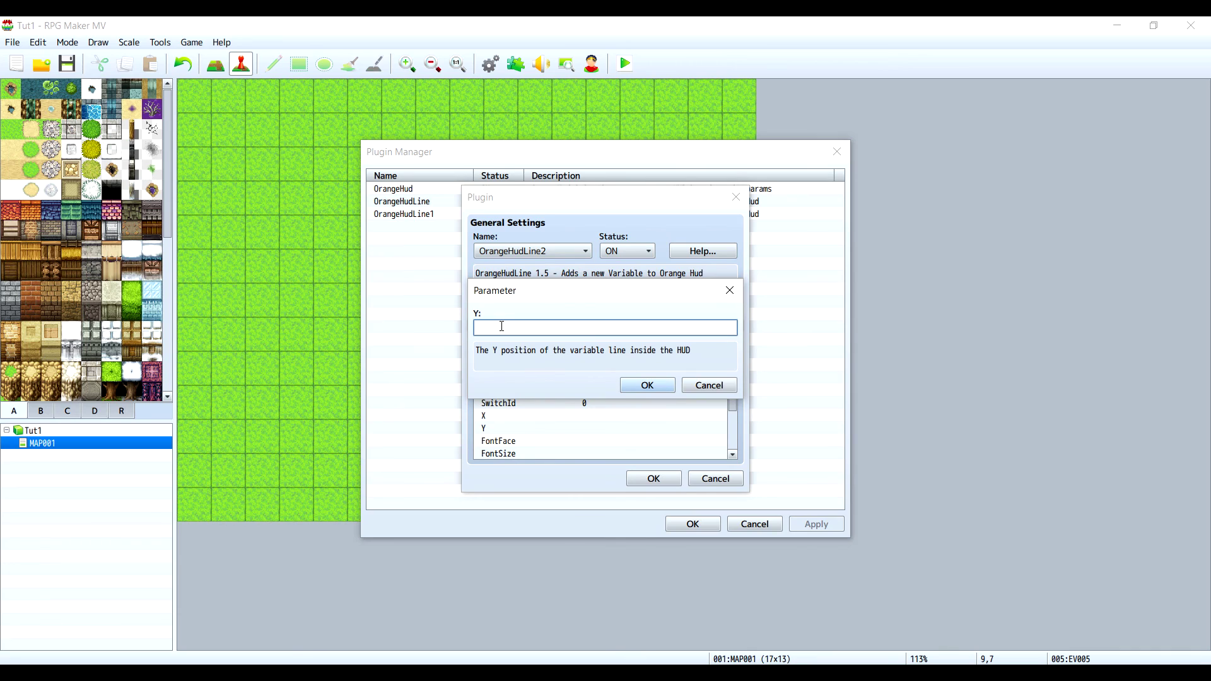
text(50)
click(647, 385)
click(653, 478)
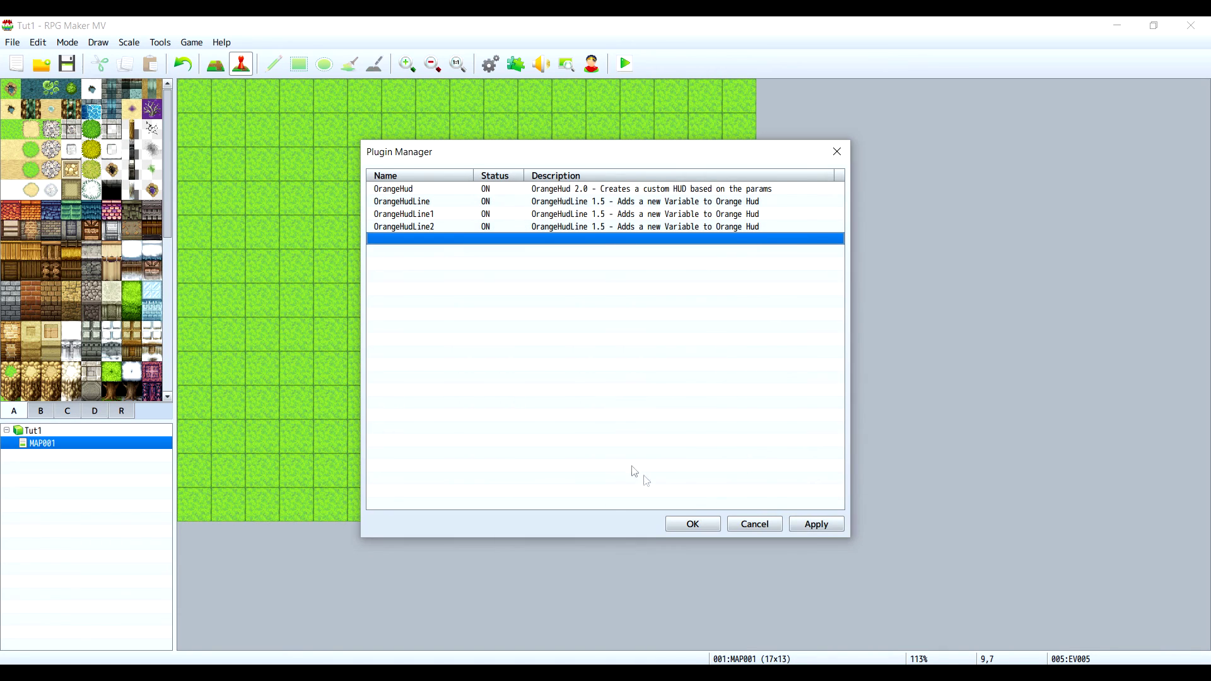
click(815, 524)
Step: Create a quick Treasure chest event holding Coal left of the generator
click(692, 524)
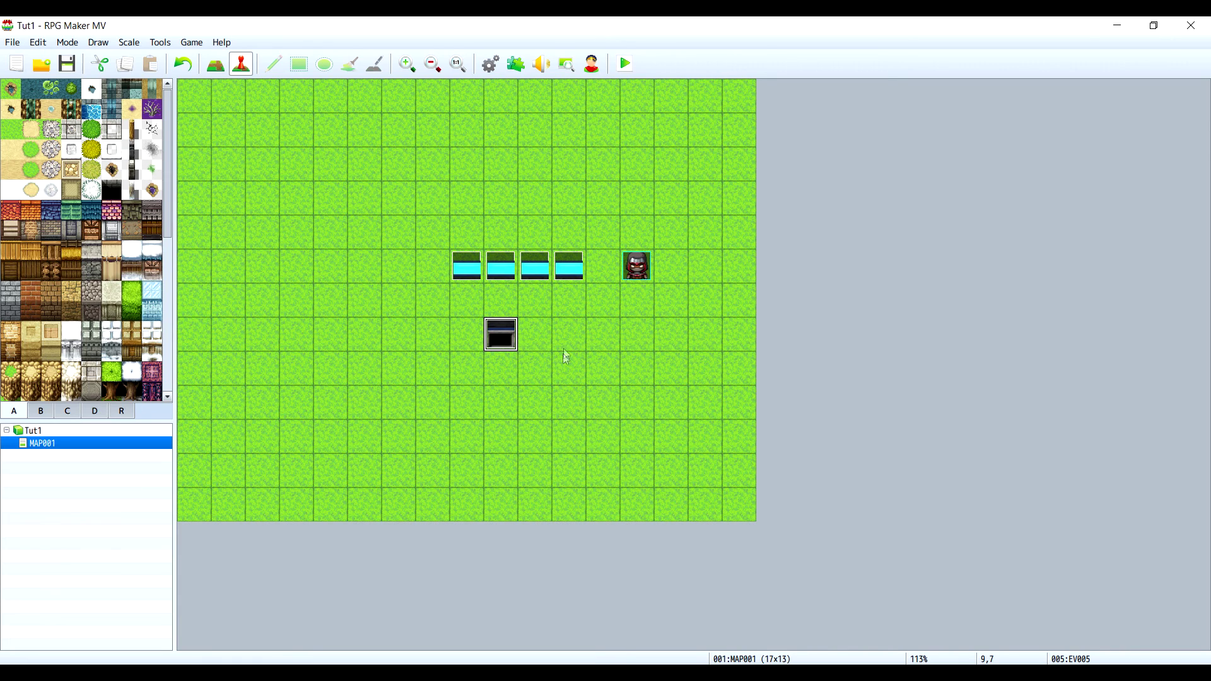
double_click(364, 294)
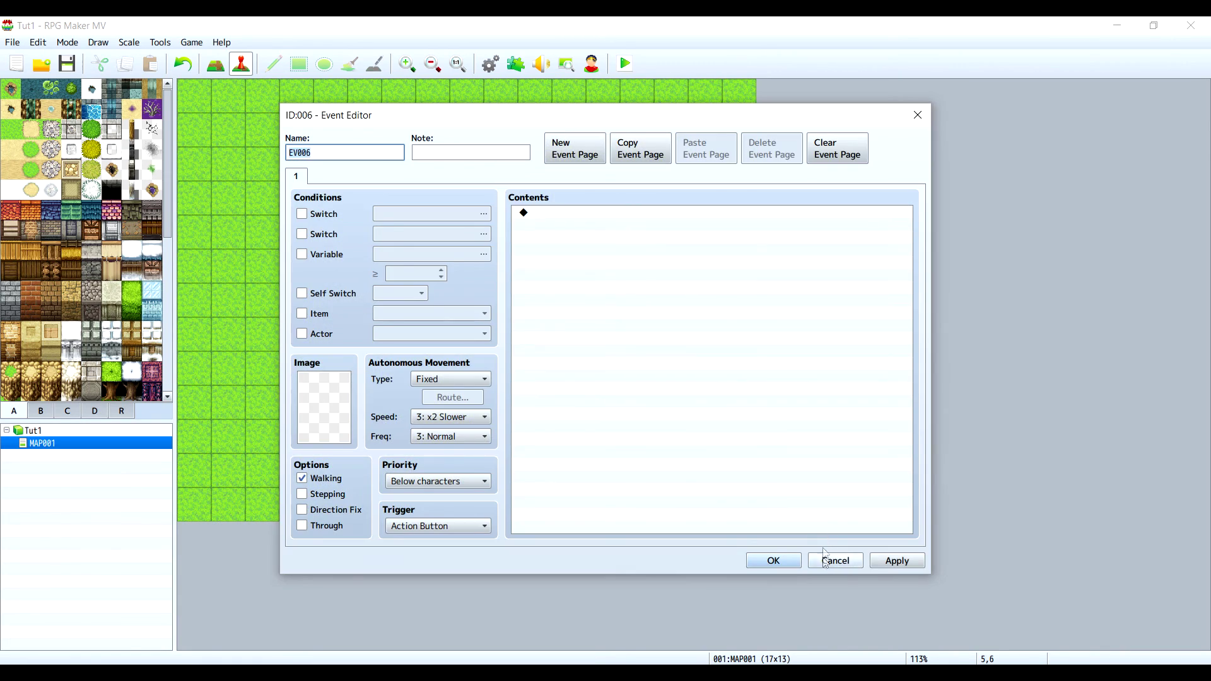
click(826, 560)
right_click(375, 291)
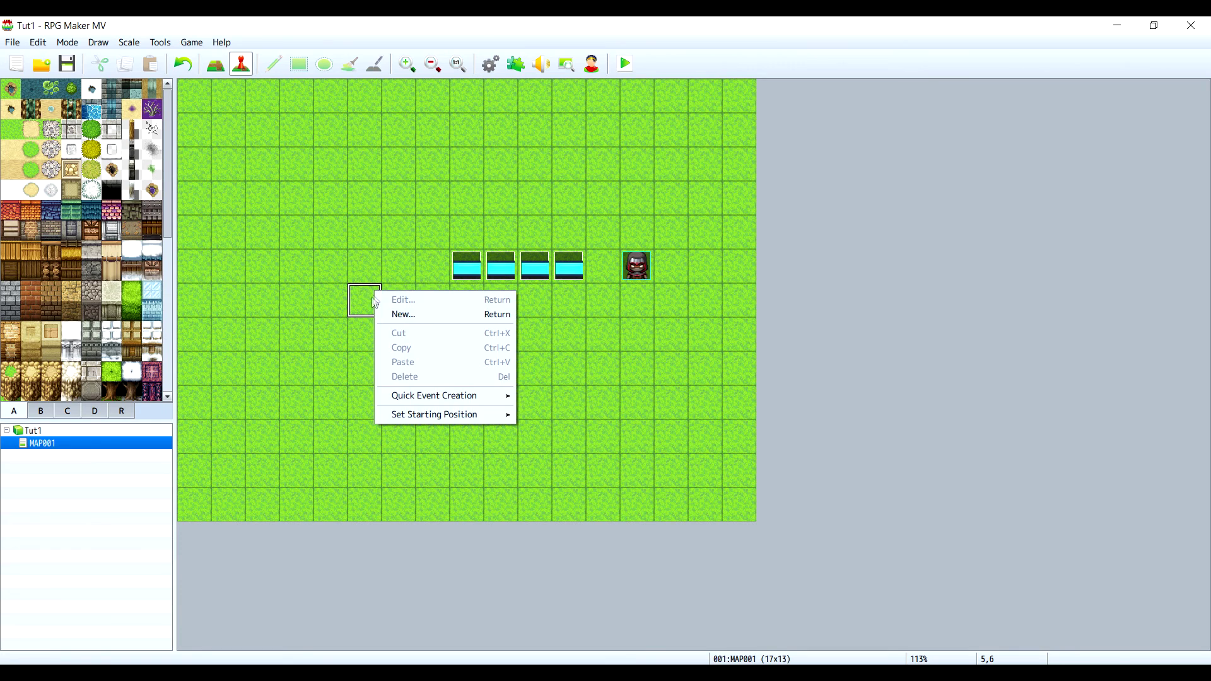
mouse_move(435, 401)
click(554, 424)
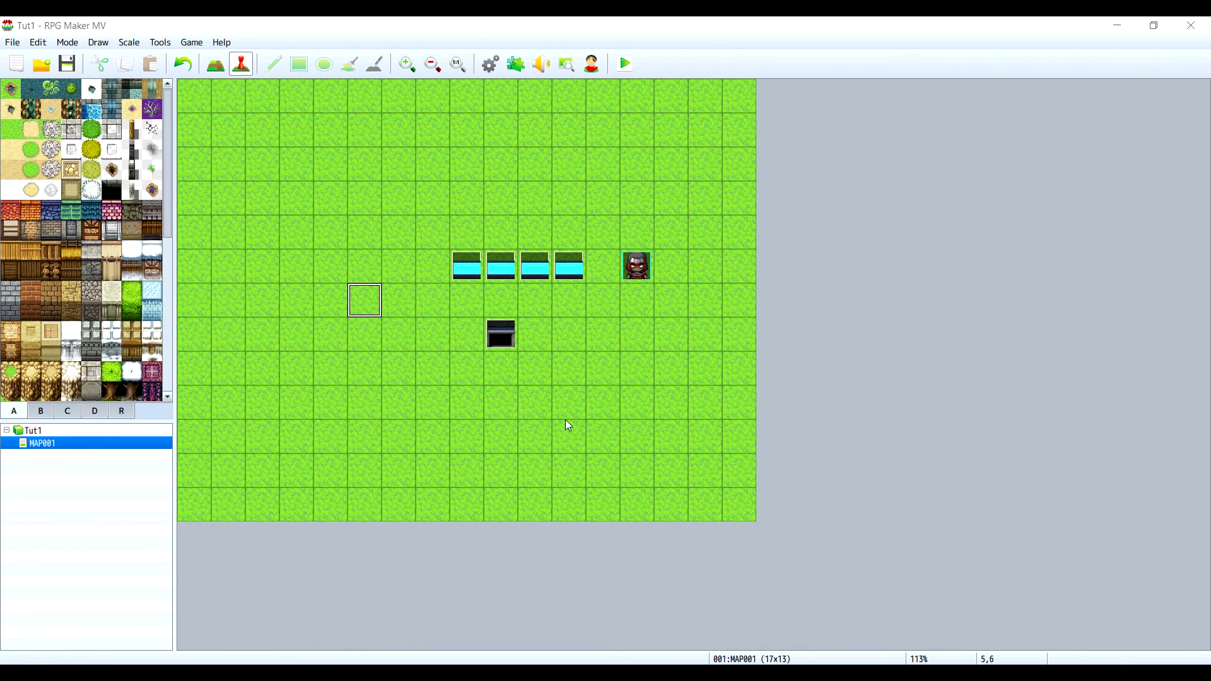
click(554, 335)
click(640, 402)
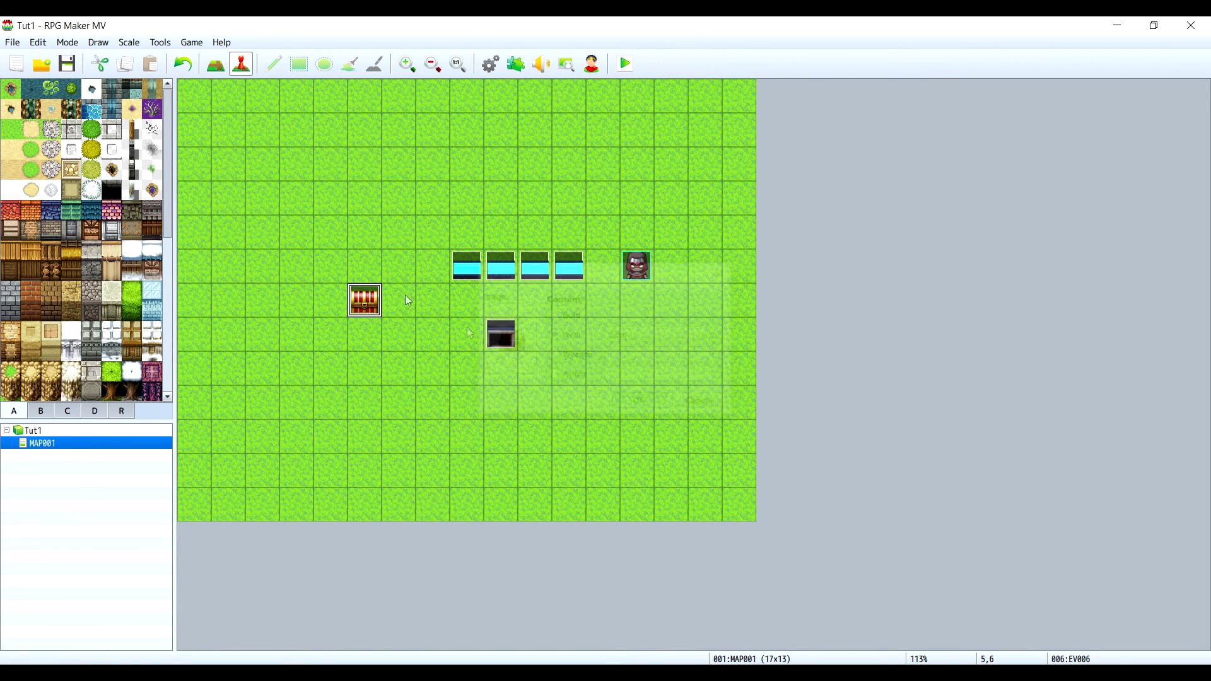
Step: Change the chest's item reward to Coal + 10 and apply the changes
double_click(364, 300)
key(Return)
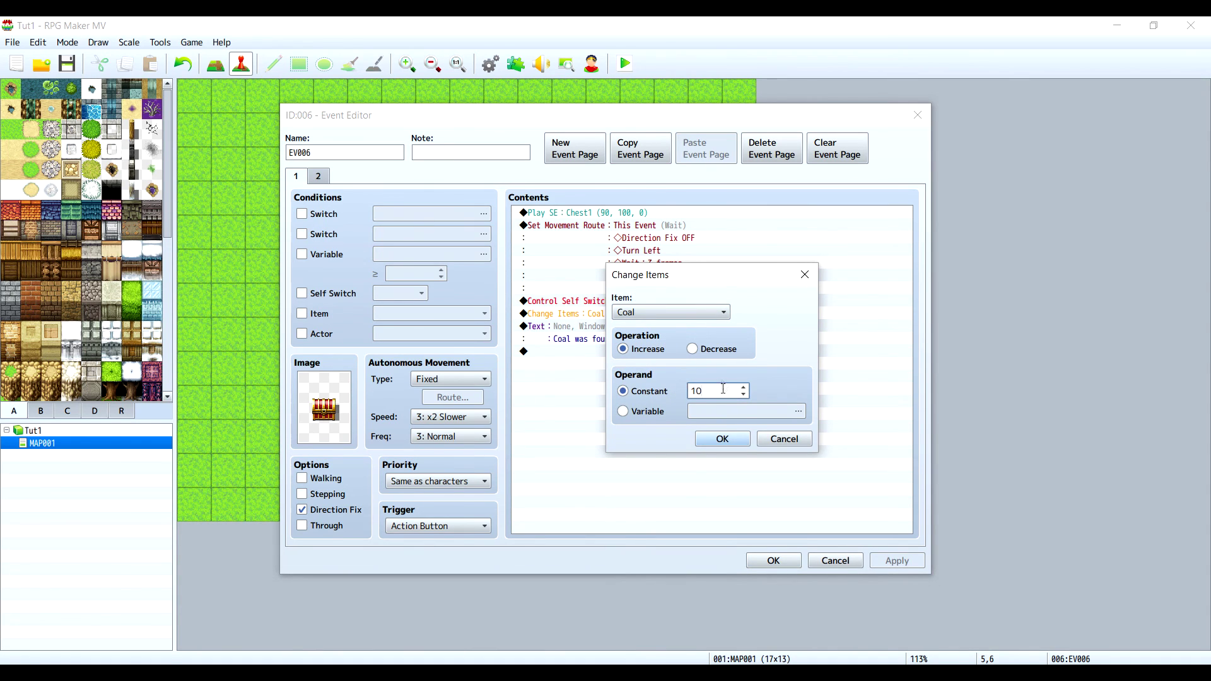
click(721, 438)
click(895, 561)
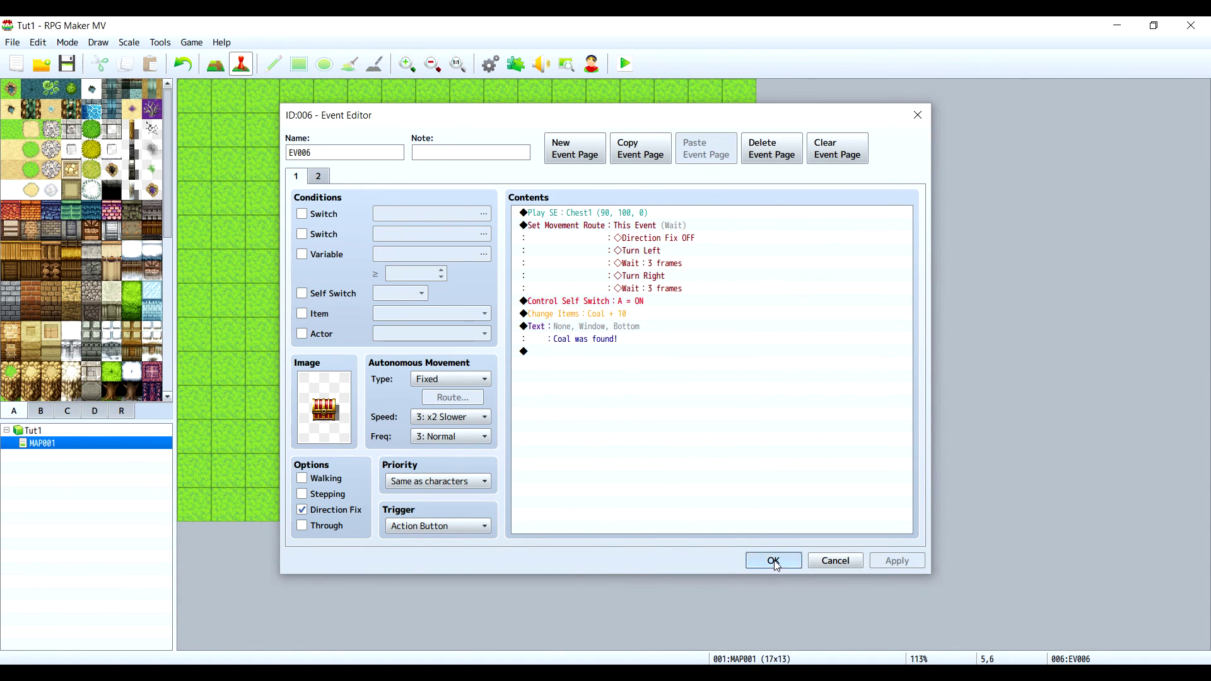
click(774, 561)
click(625, 63)
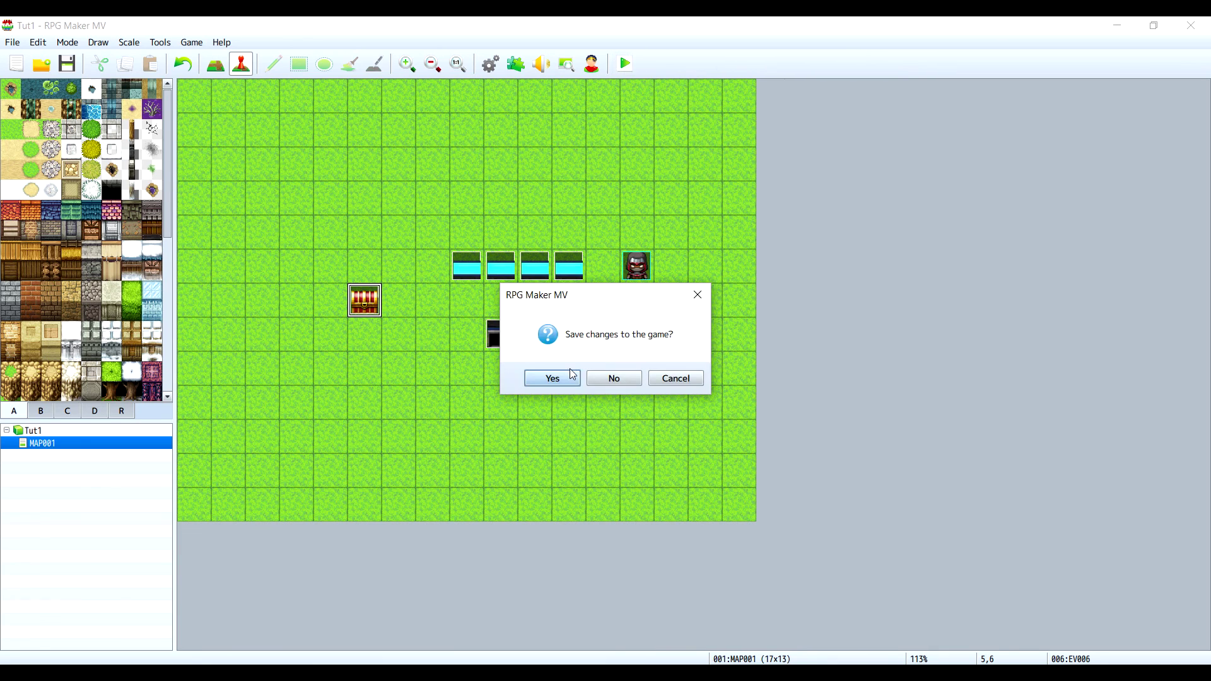
Step: Save the project, start the playtest and walk the hero down below the generator
click(552, 376)
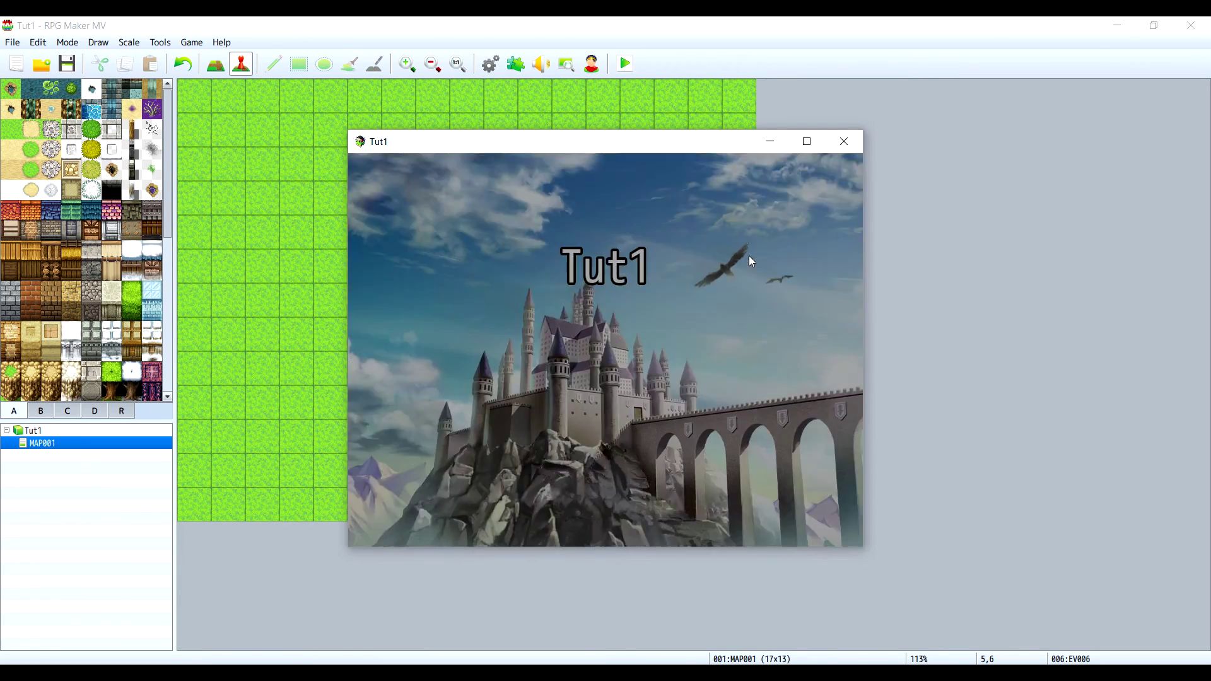
key(Return)
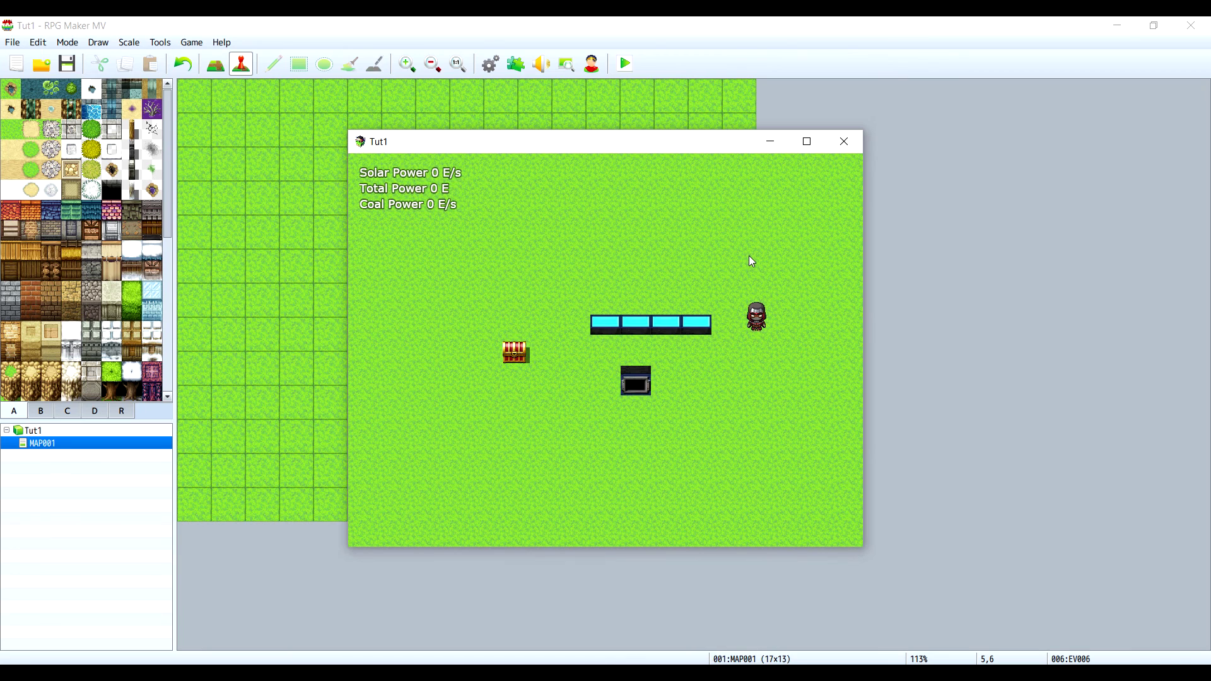
key(Down)
key(Left)
key(Left)
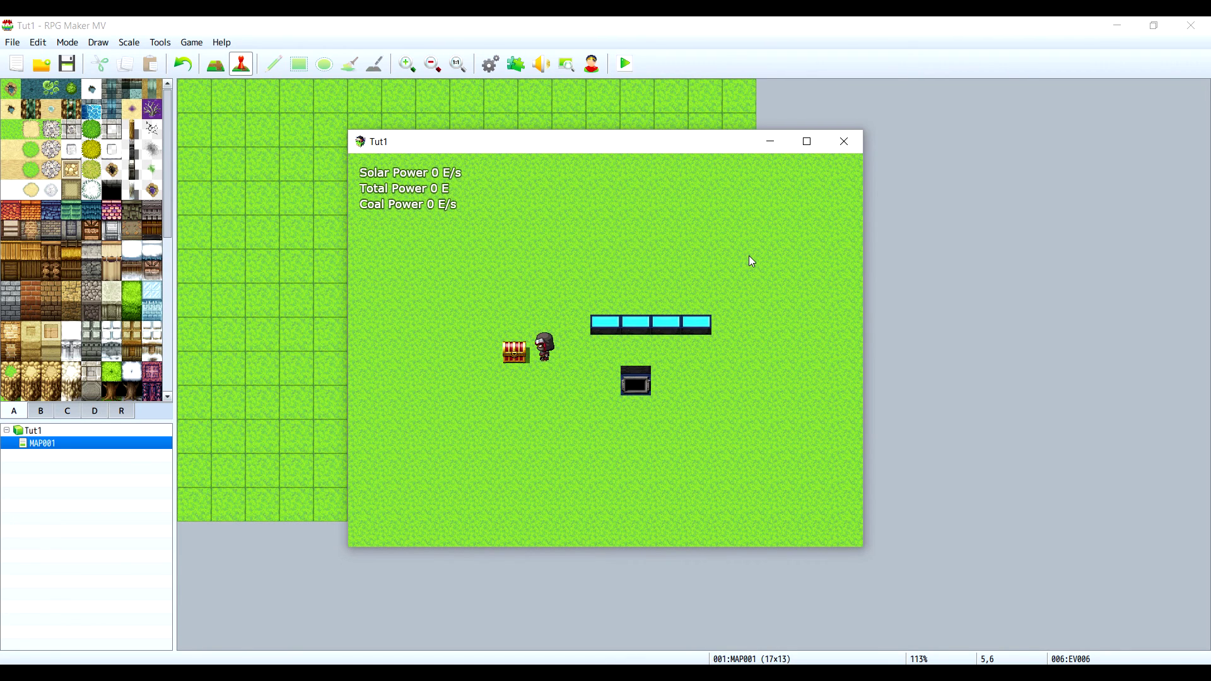
key(Down)
key(Right)
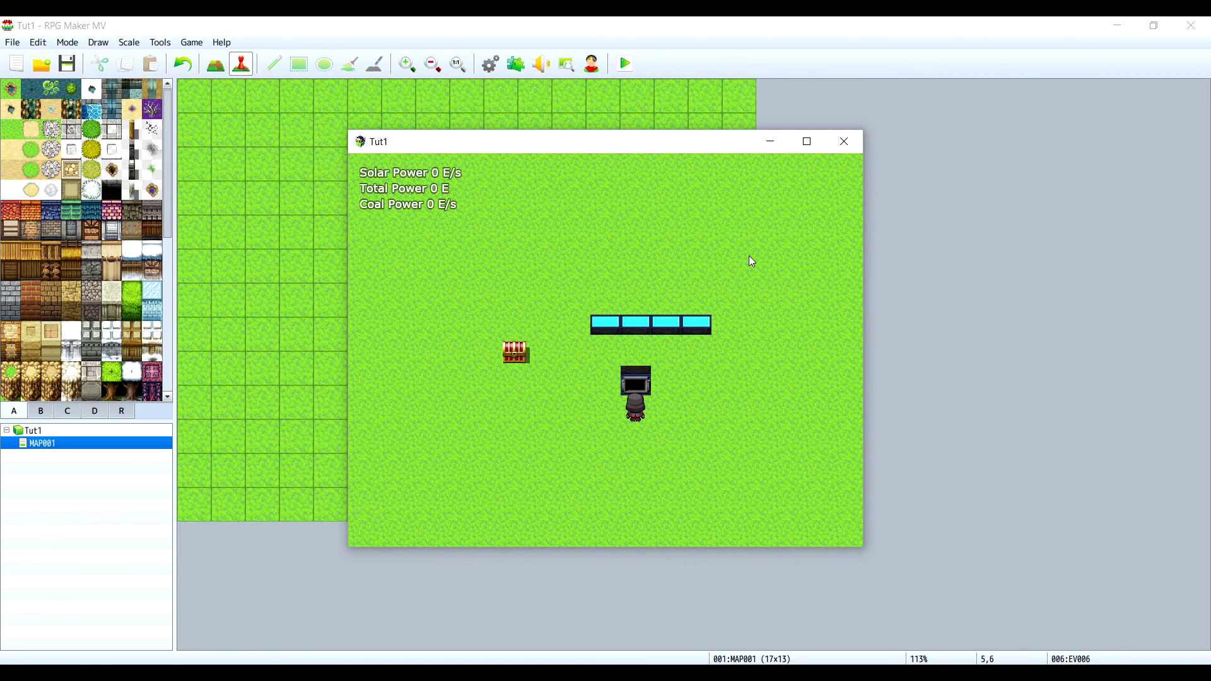
Step: Walk to the chest and open it to collect the Coal
key(Left)
key(Up)
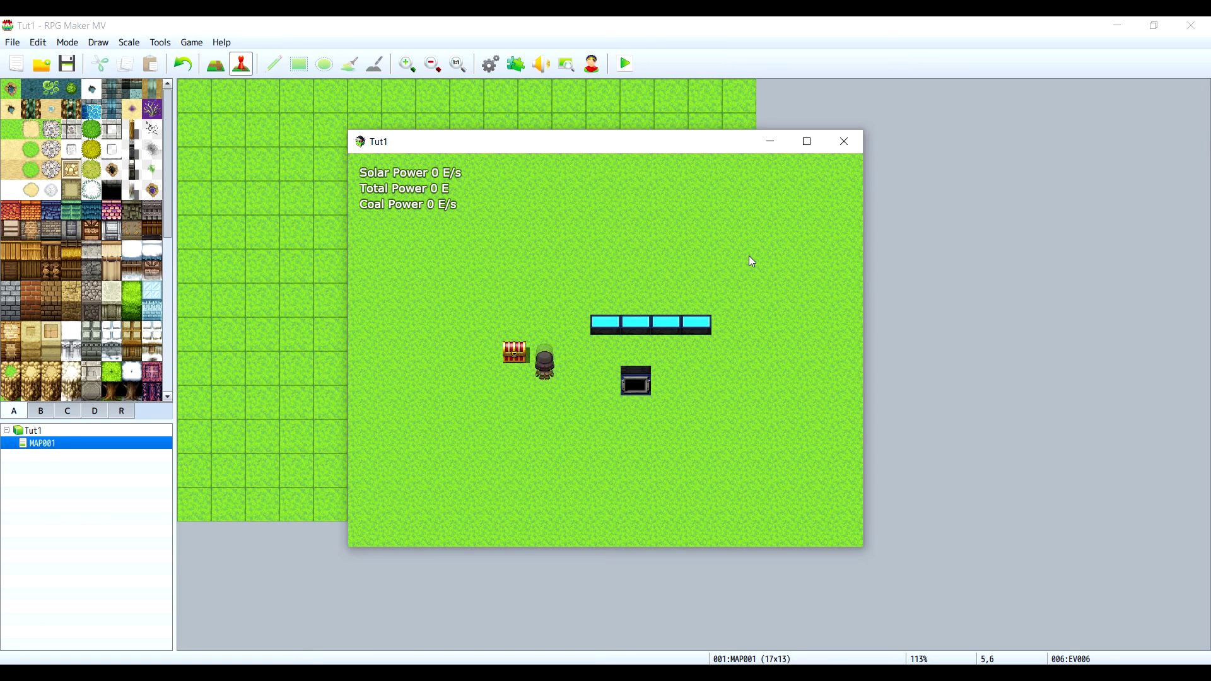
key(Left)
key(Return)
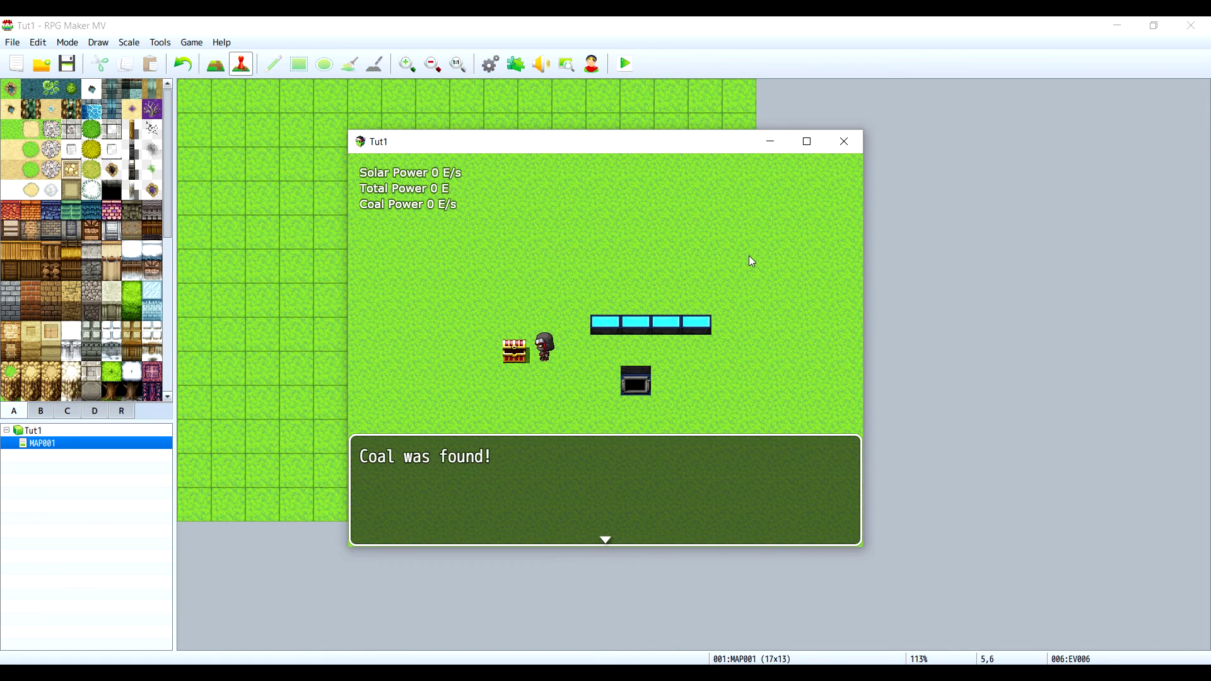
key(Return)
Step: Walk the hero back from the chest to face the generator
key(Down)
key(Right)
key(Up)
key(Left)
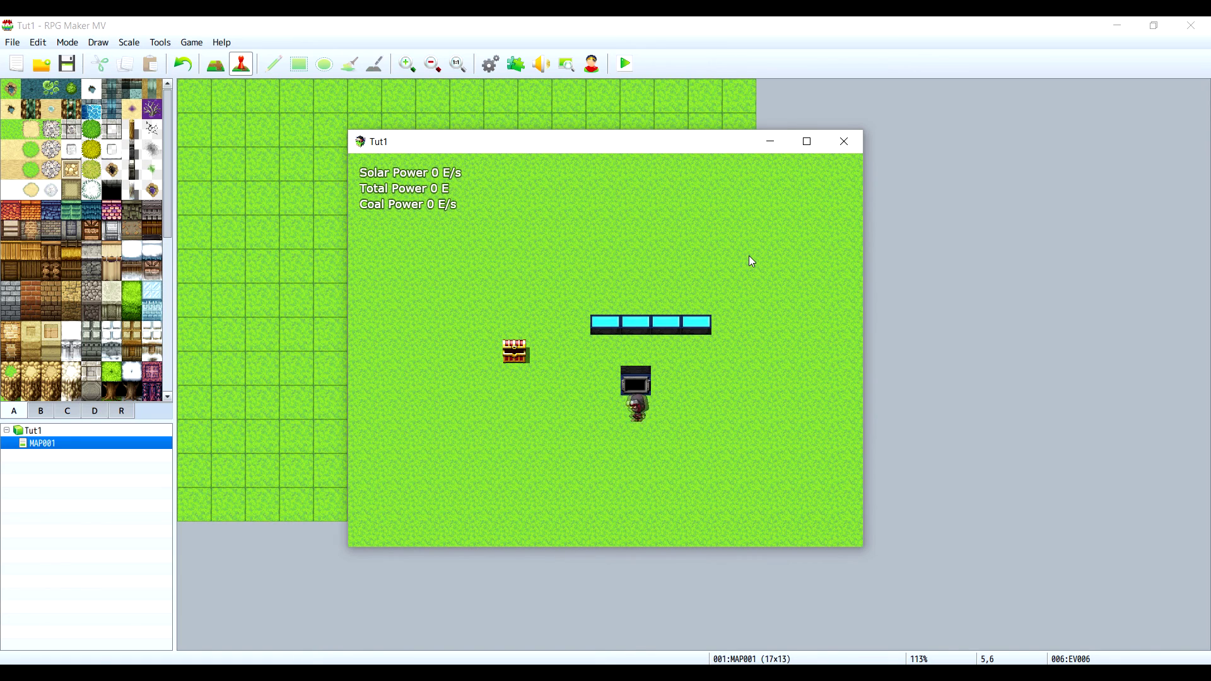
key(Up)
Step: Confirm in the Item menu that Coal is in the inventory
key(Escape)
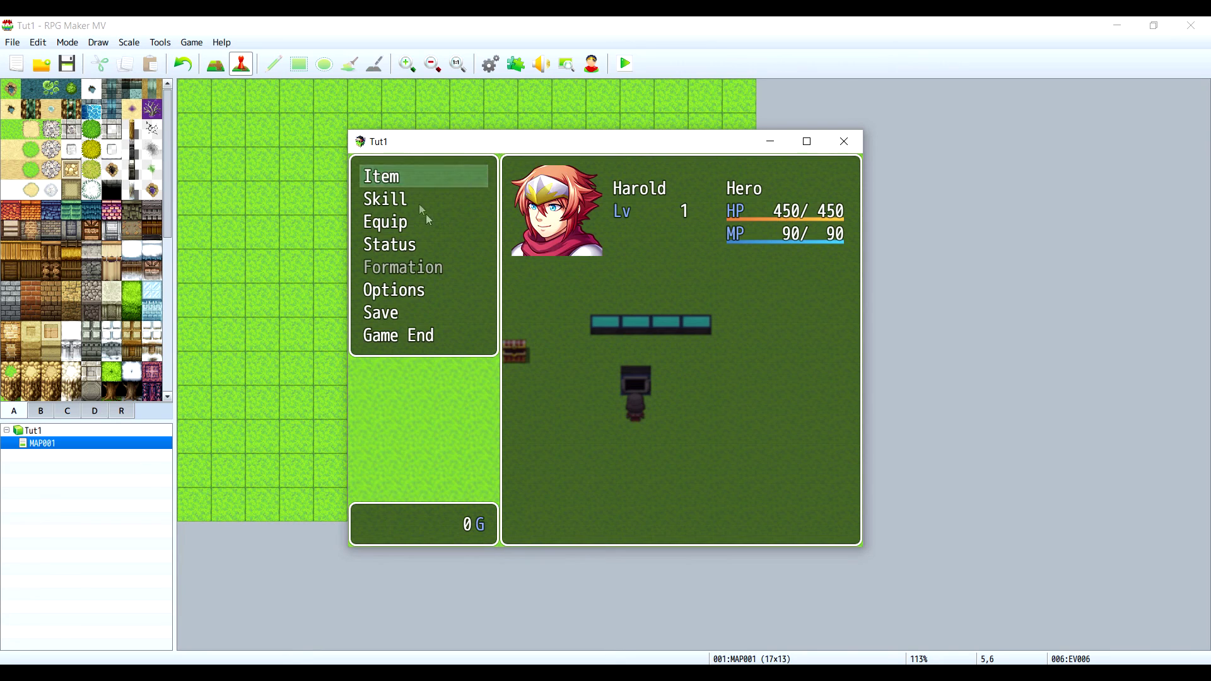
click(399, 176)
key(Escape)
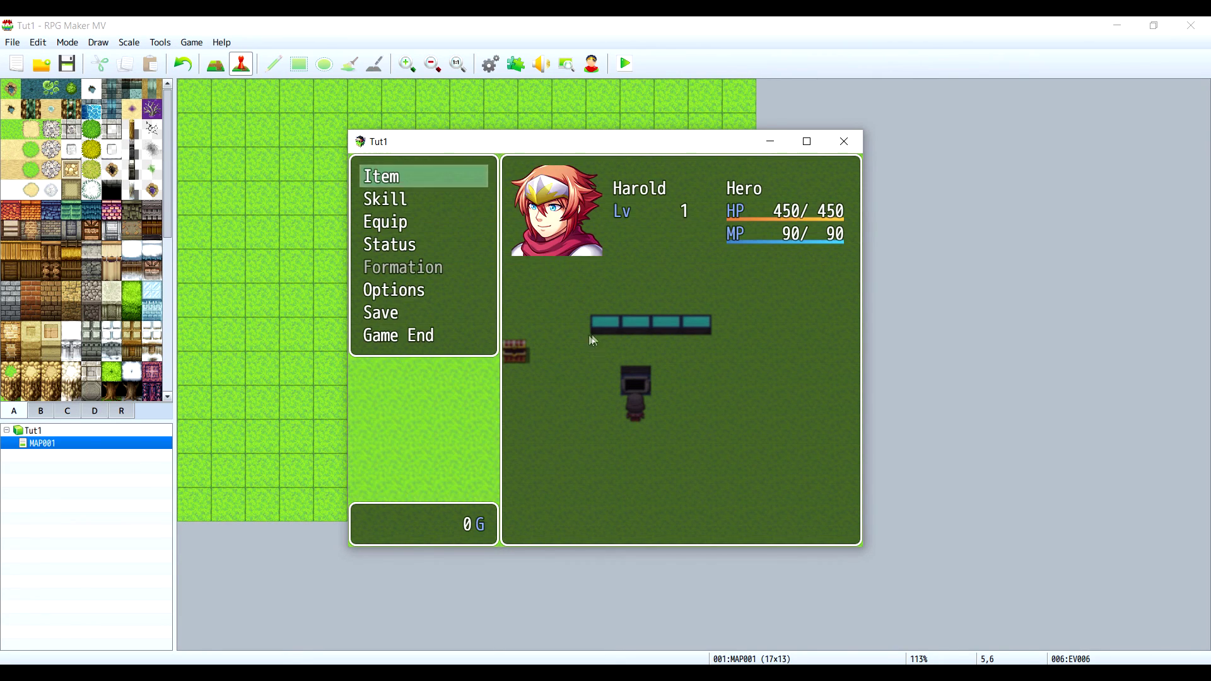
key(Escape)
Step: Burn coal in the generator, then check in the Item menu how much Coal remains
click(639, 381)
click(584, 410)
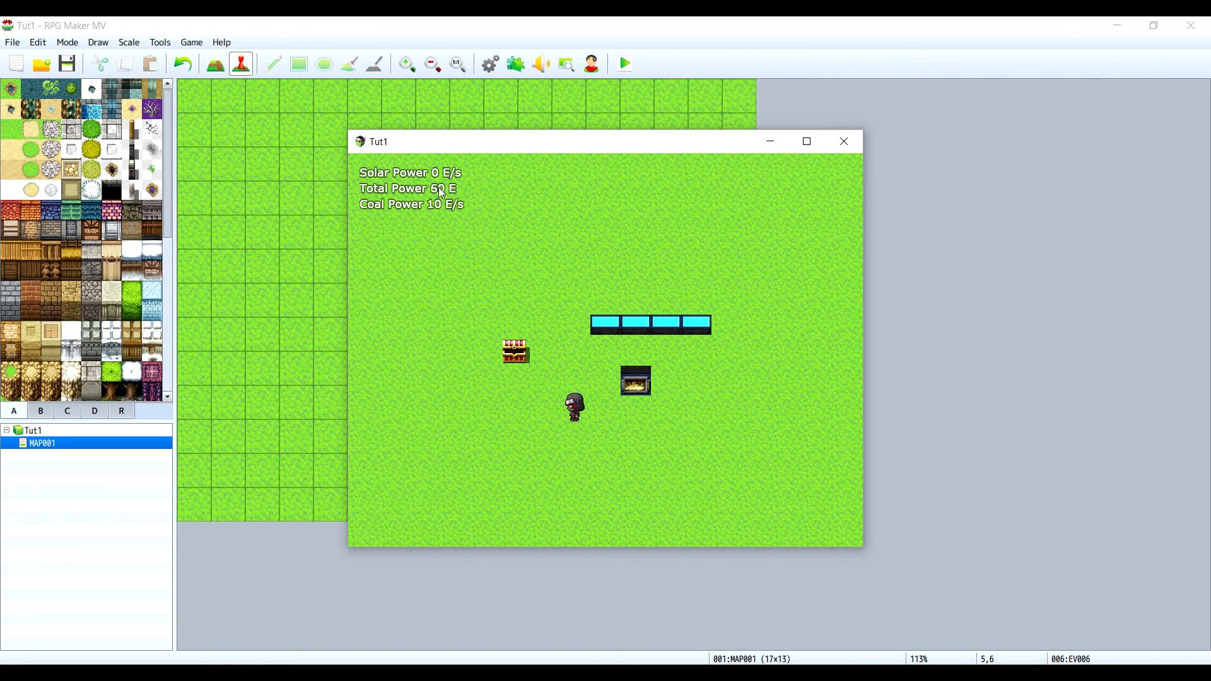
right_click(515, 263)
click(396, 177)
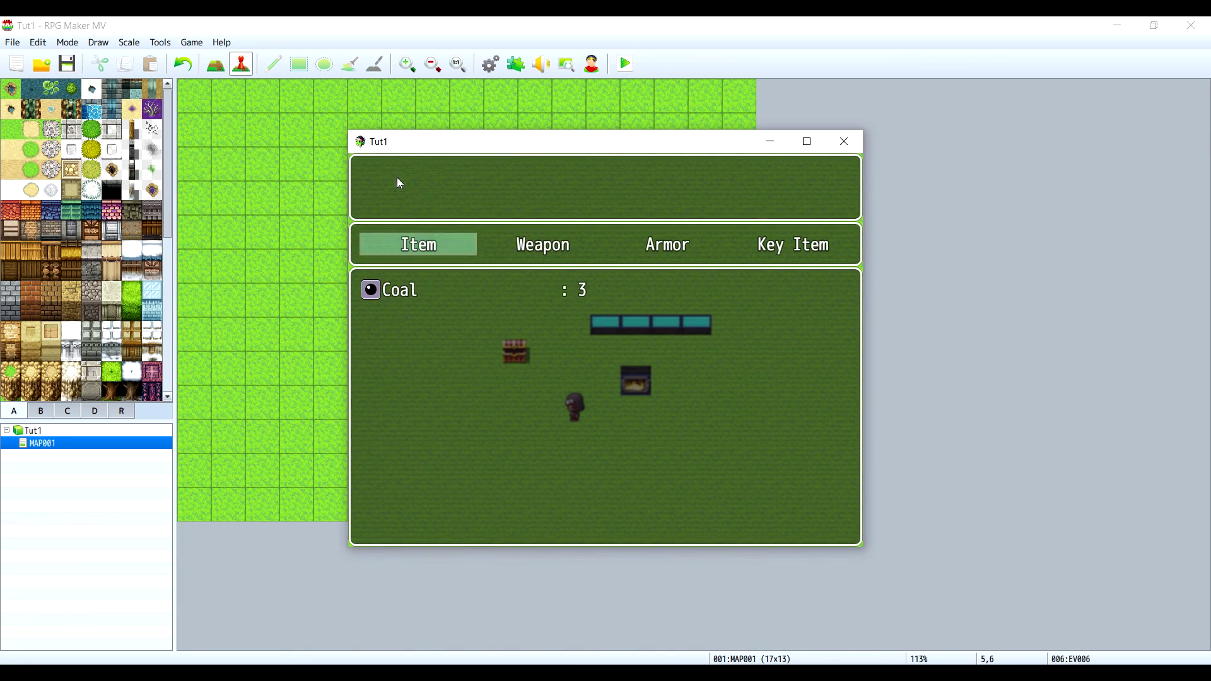
right_click(495, 309)
right_click(454, 209)
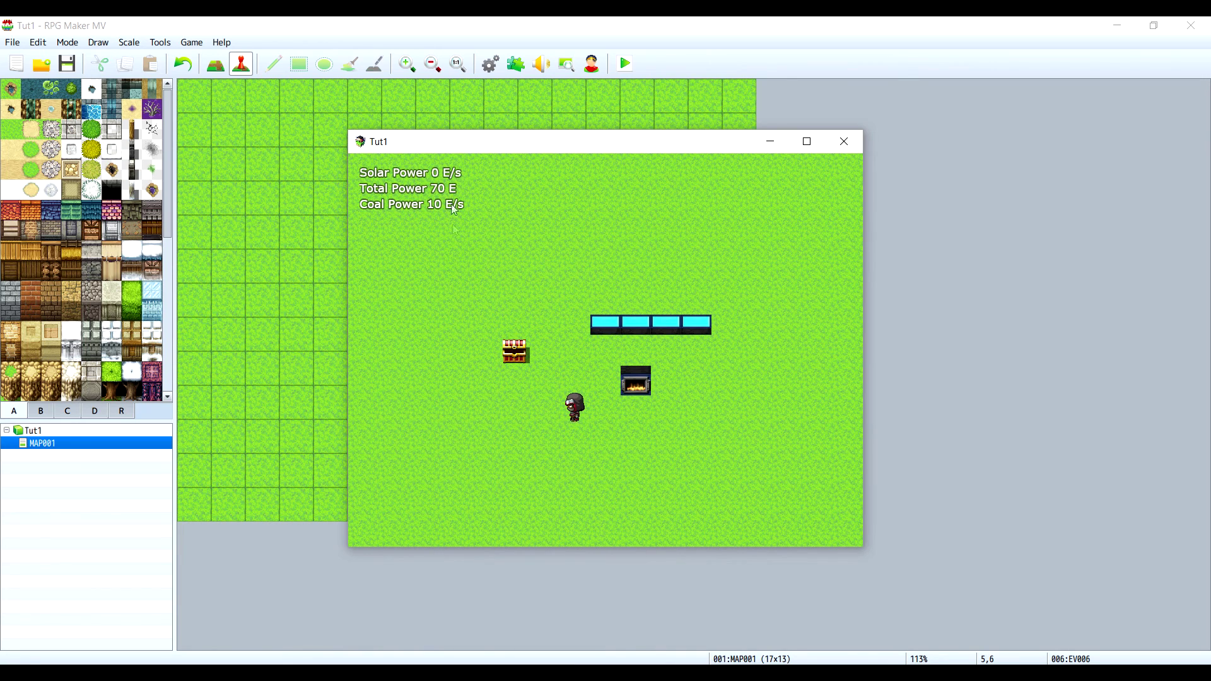
Step: Reopen the Item menu to verify Coal is down to 1
right_click(511, 249)
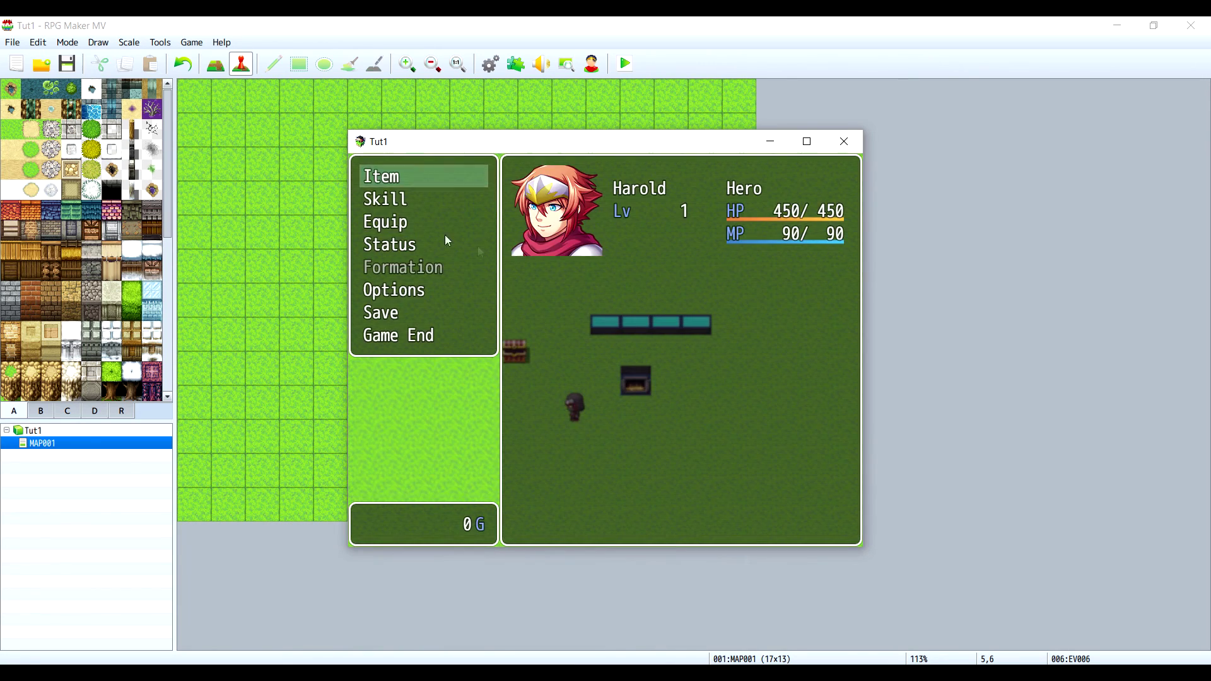
click(442, 176)
right_click(517, 346)
right_click(466, 259)
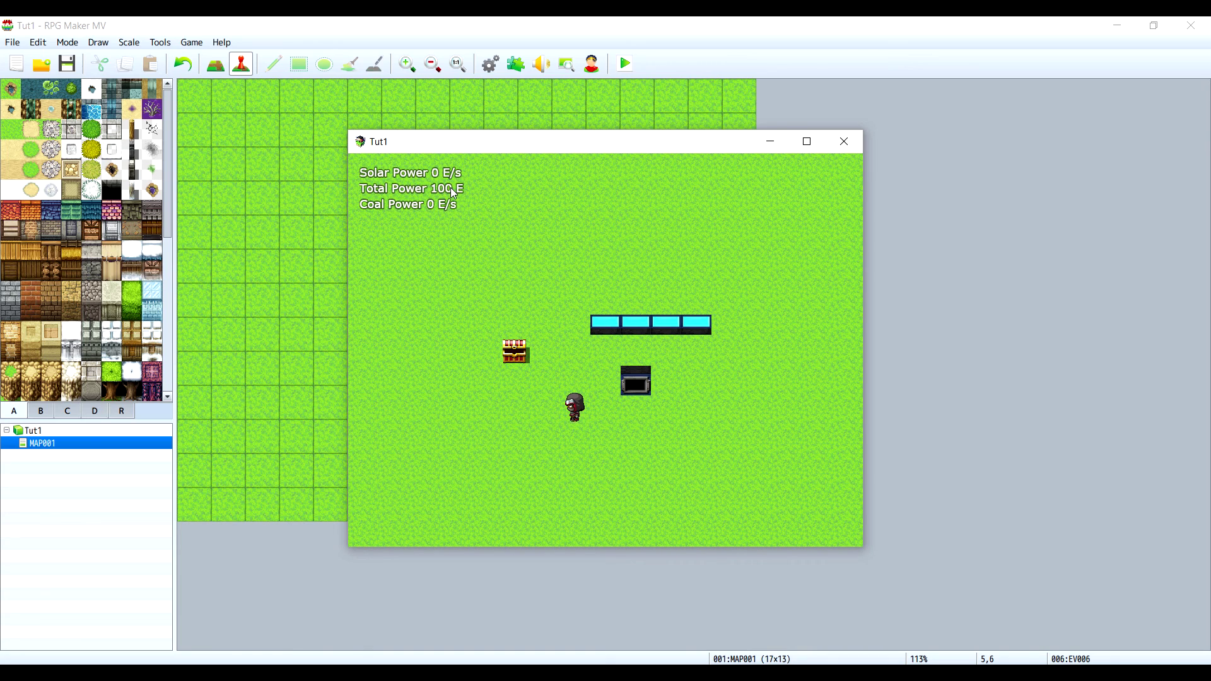
Step: Walk the hero over all four solar panels so Solar Power reads 4 E/s
click(605, 323)
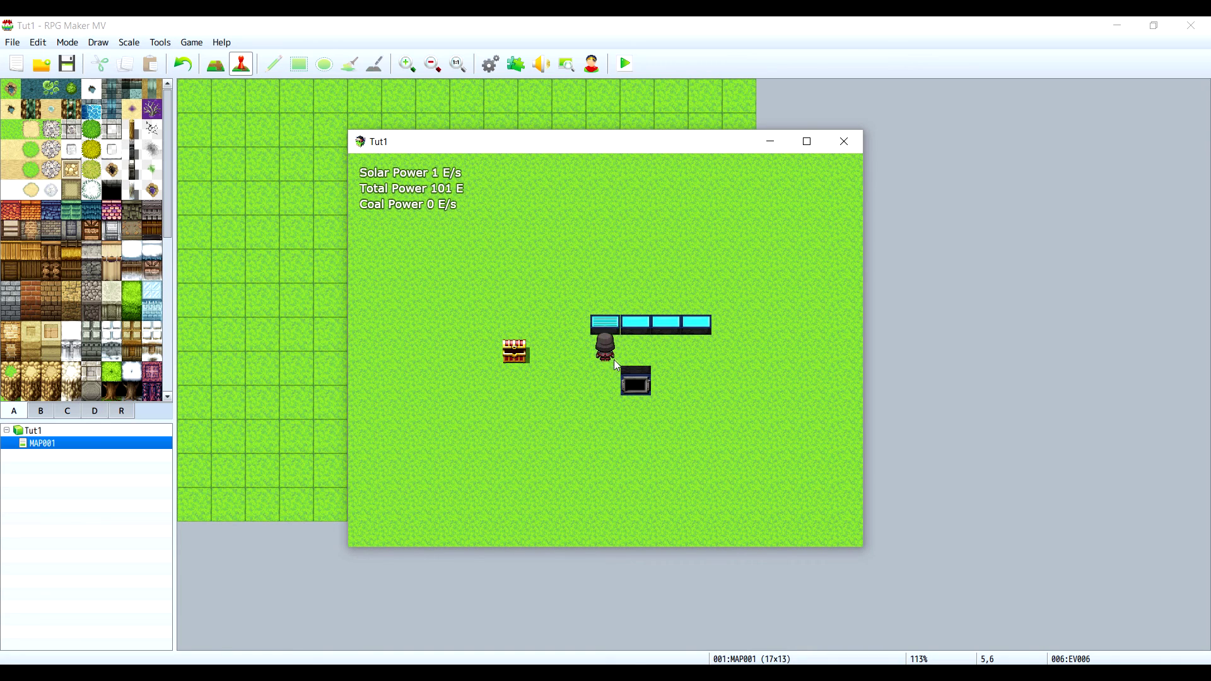
click(696, 323)
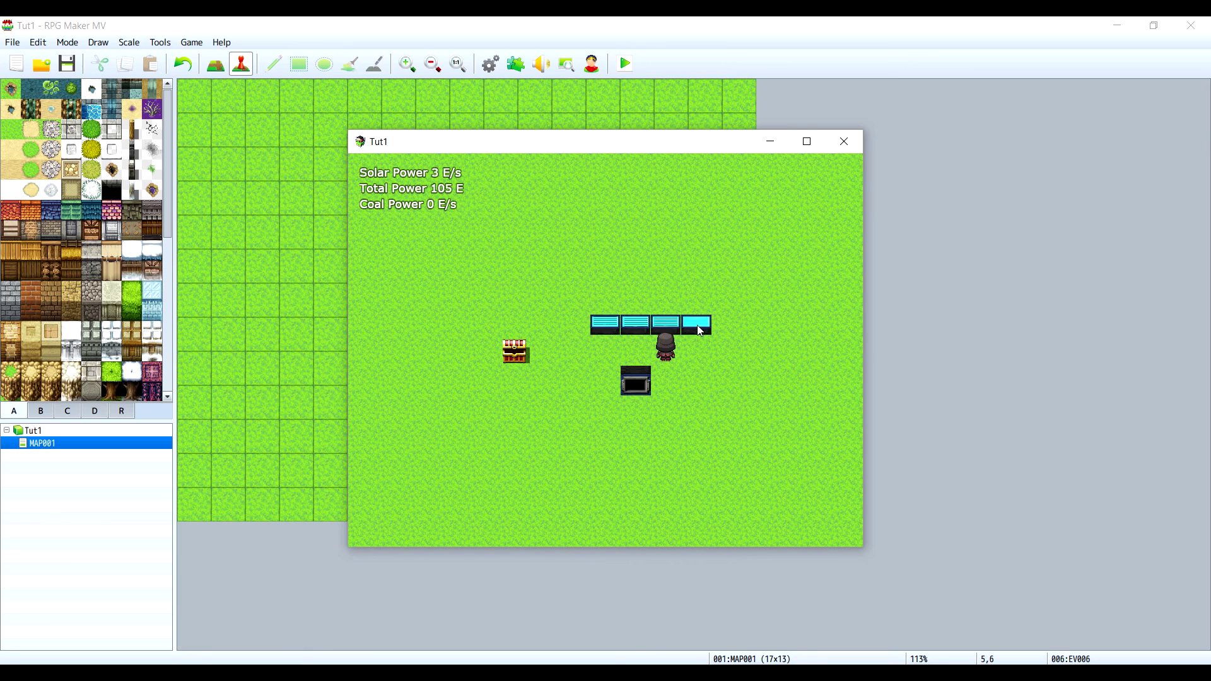
click(696, 472)
click(605, 437)
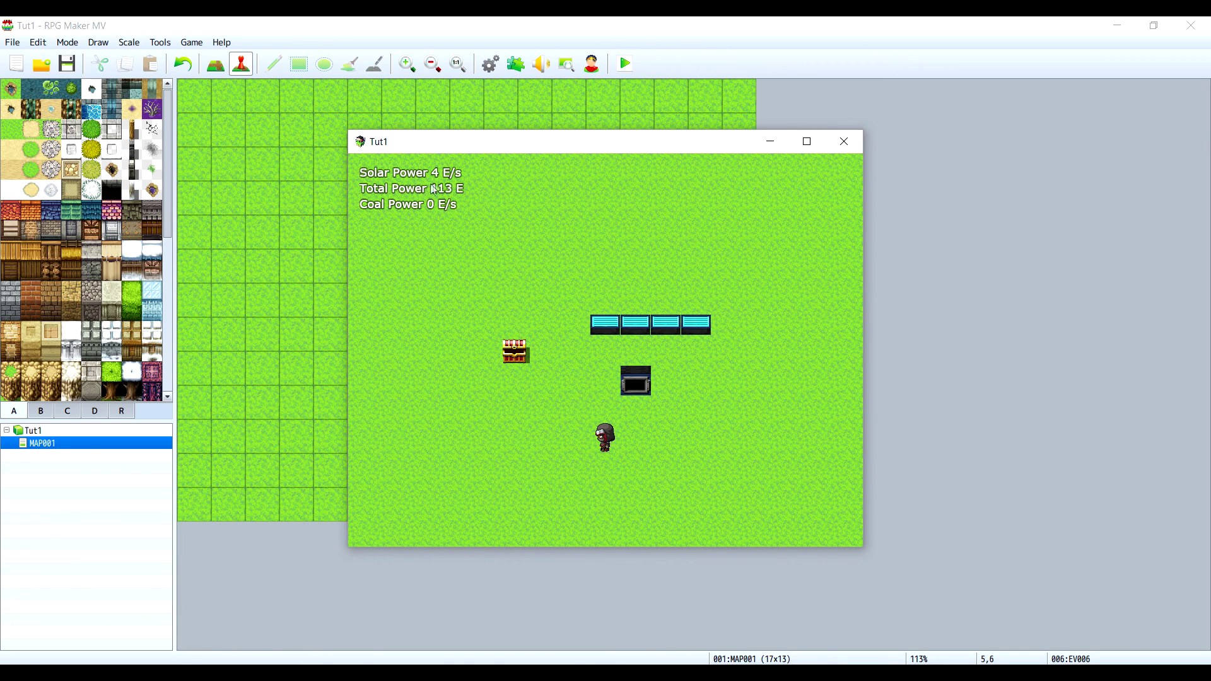
Step: Walk the hero around the tiles near the generator while Total Power rises to 239 E
click(613, 381)
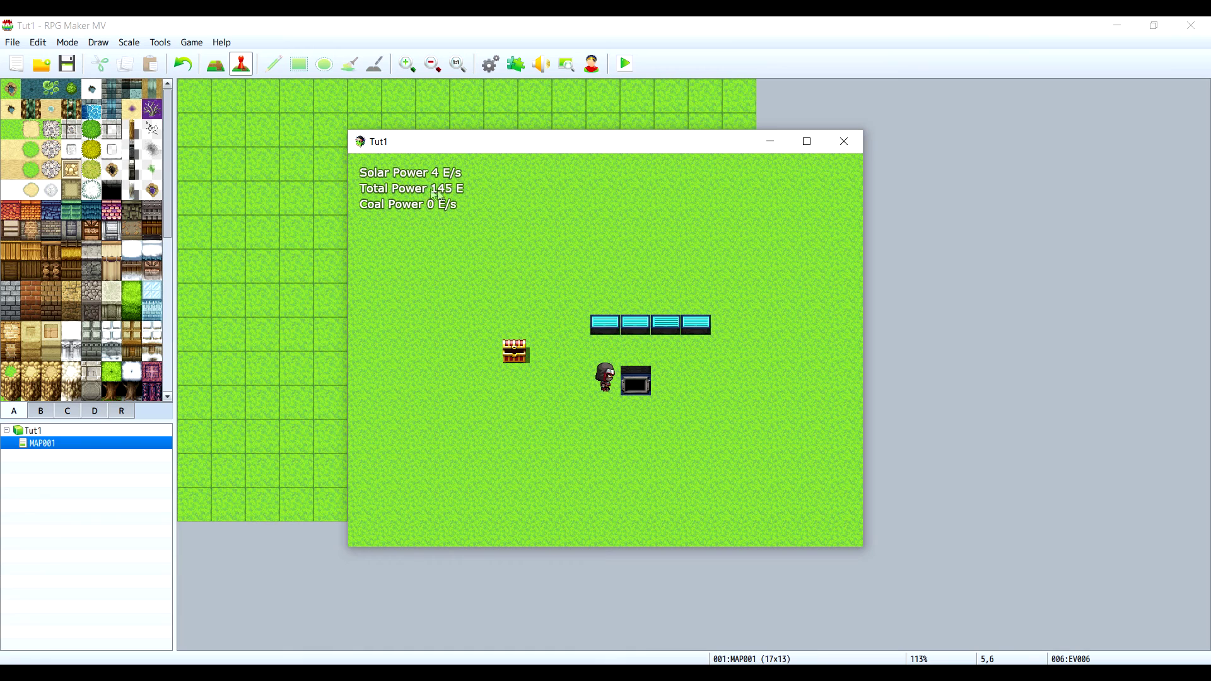
click(709, 357)
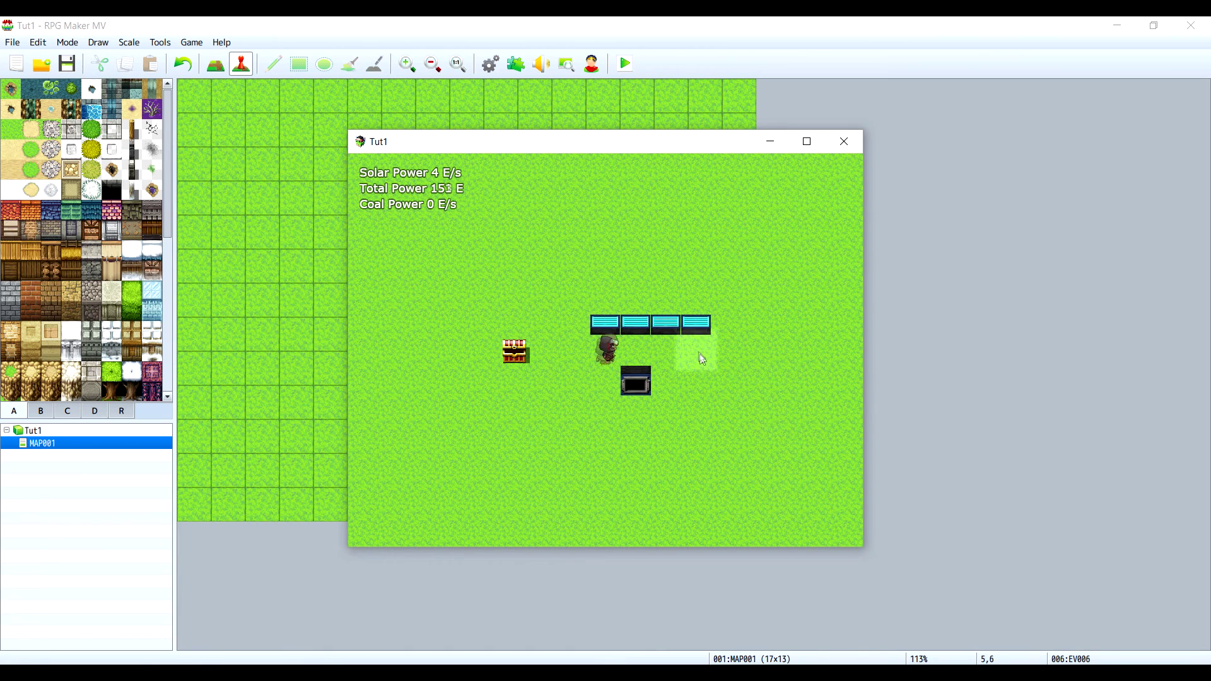
click(757, 409)
click(559, 421)
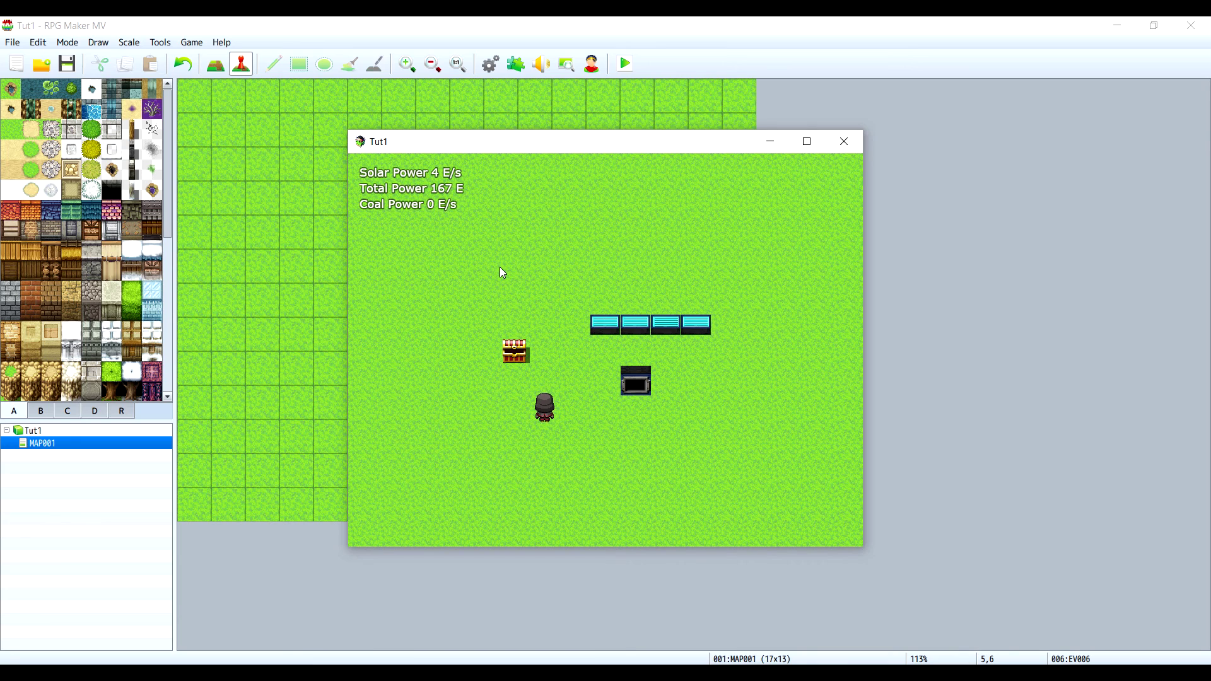
click(641, 389)
click(575, 380)
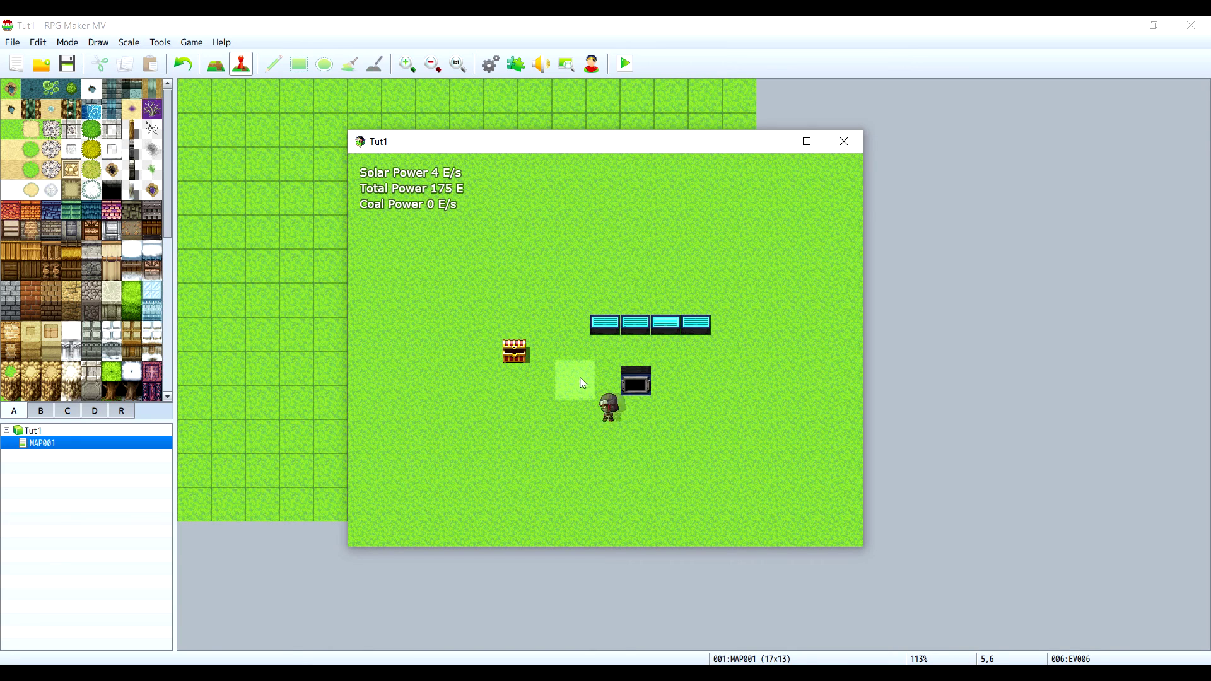
click(648, 362)
click(696, 353)
click(589, 422)
click(595, 379)
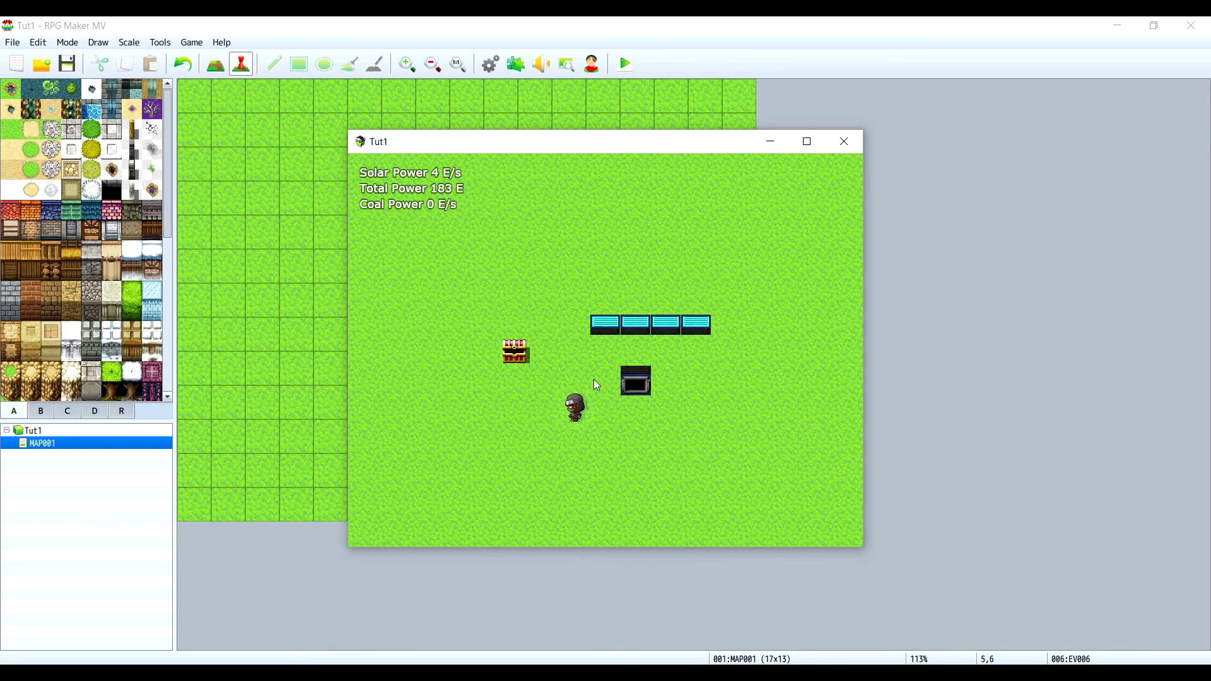
click(699, 364)
click(725, 378)
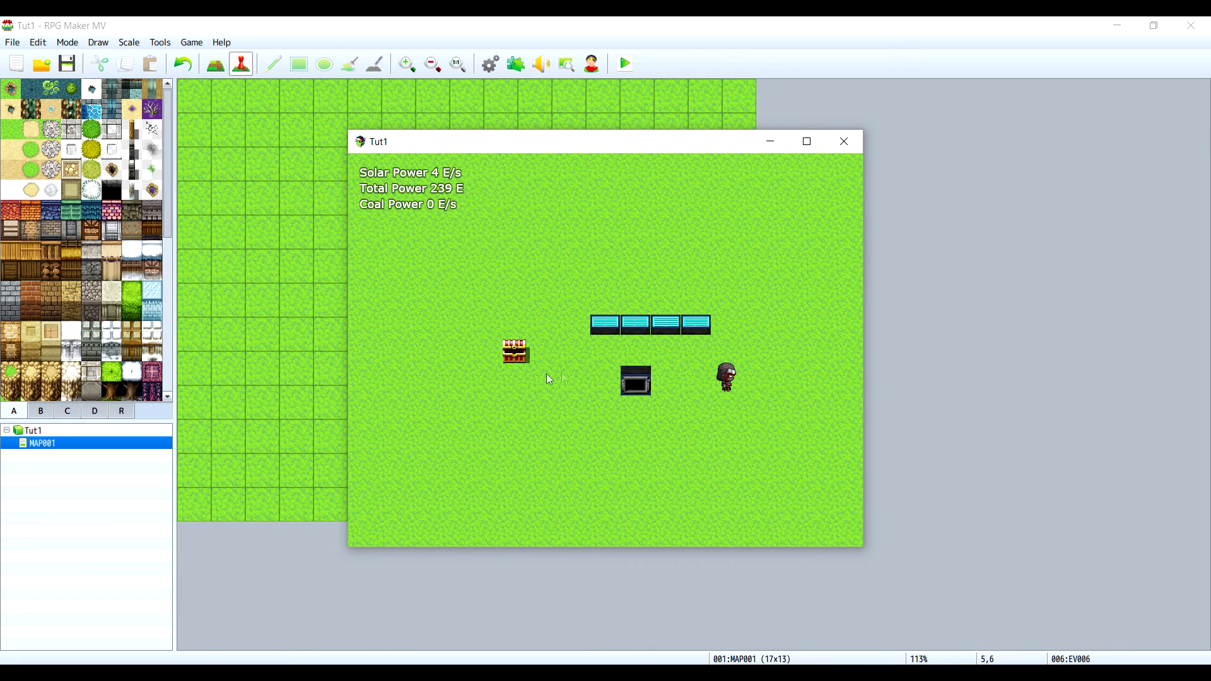
Step: Walk the hero past the solar panels and beside the generator as Total Power reaches 310 E
click(618, 349)
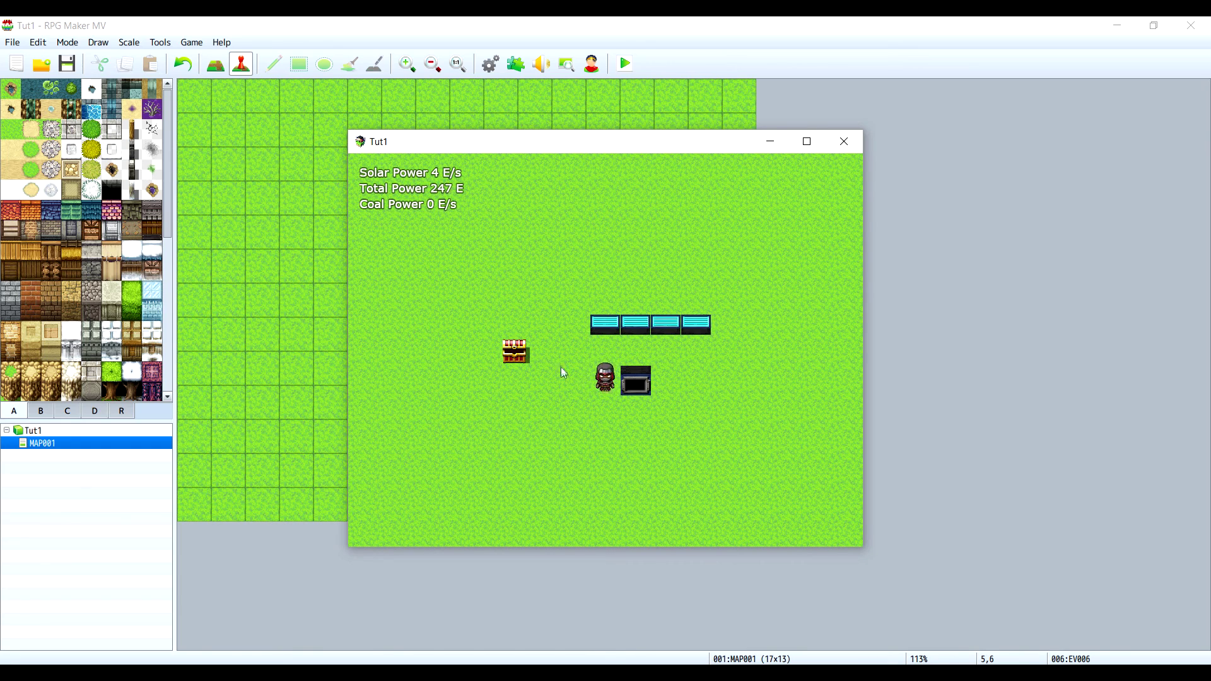
click(558, 315)
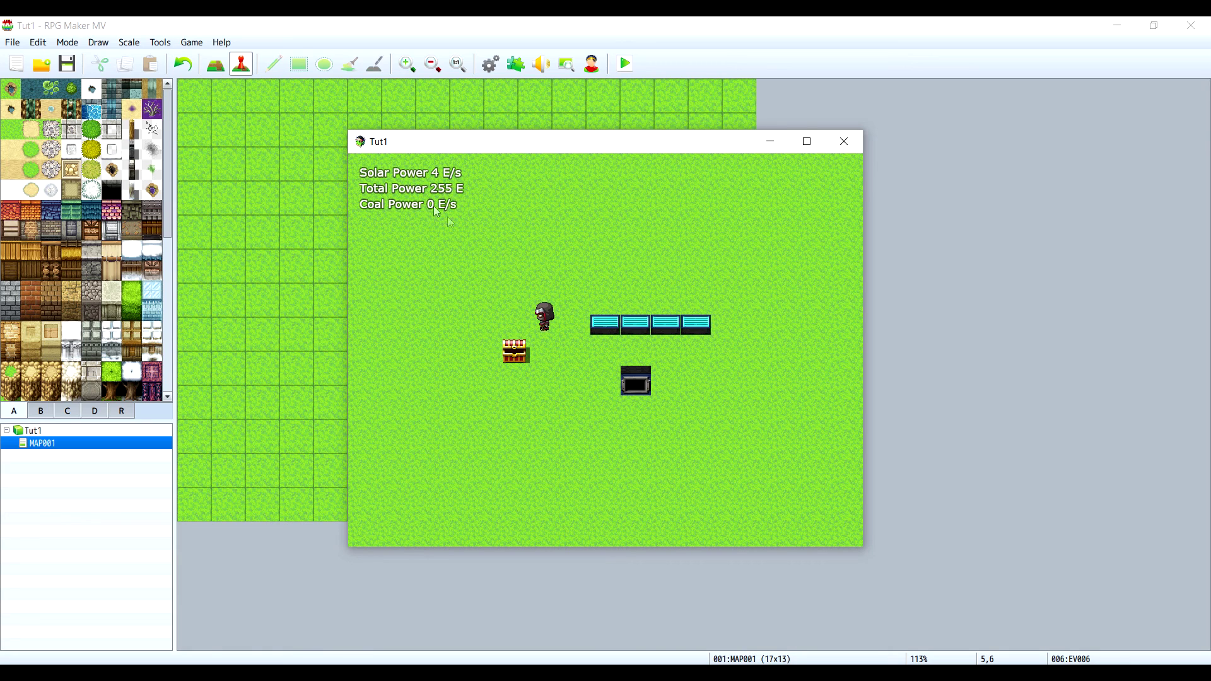
click(665, 287)
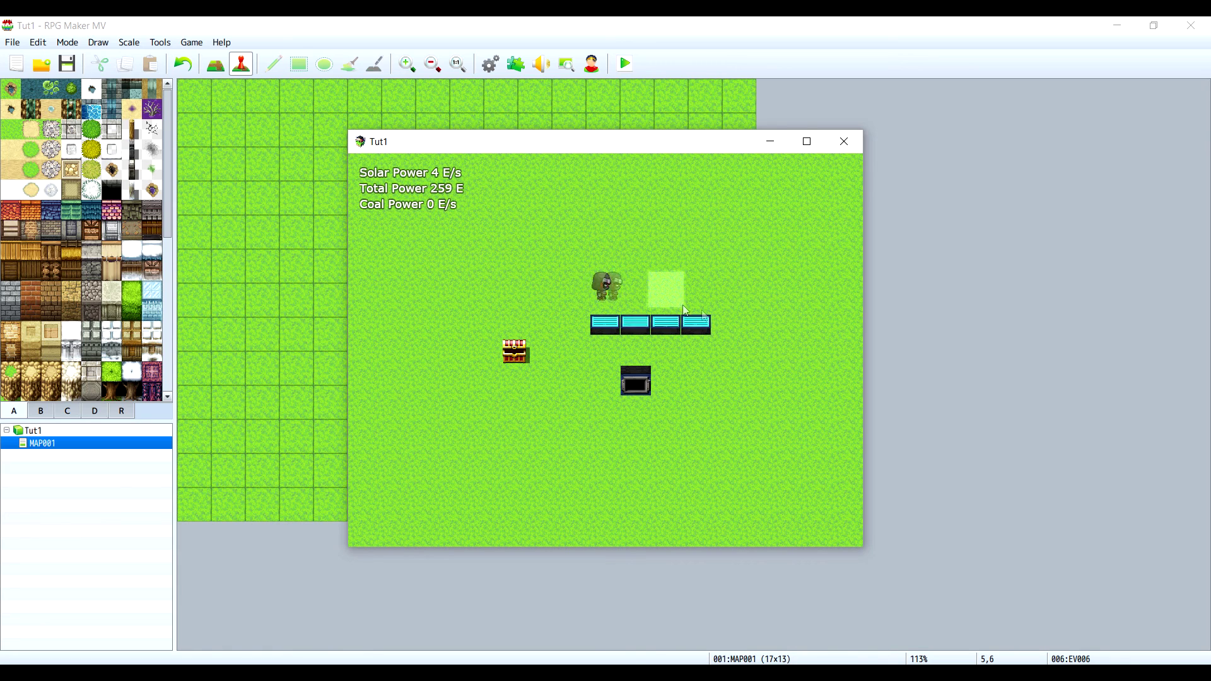
click(752, 304)
click(694, 382)
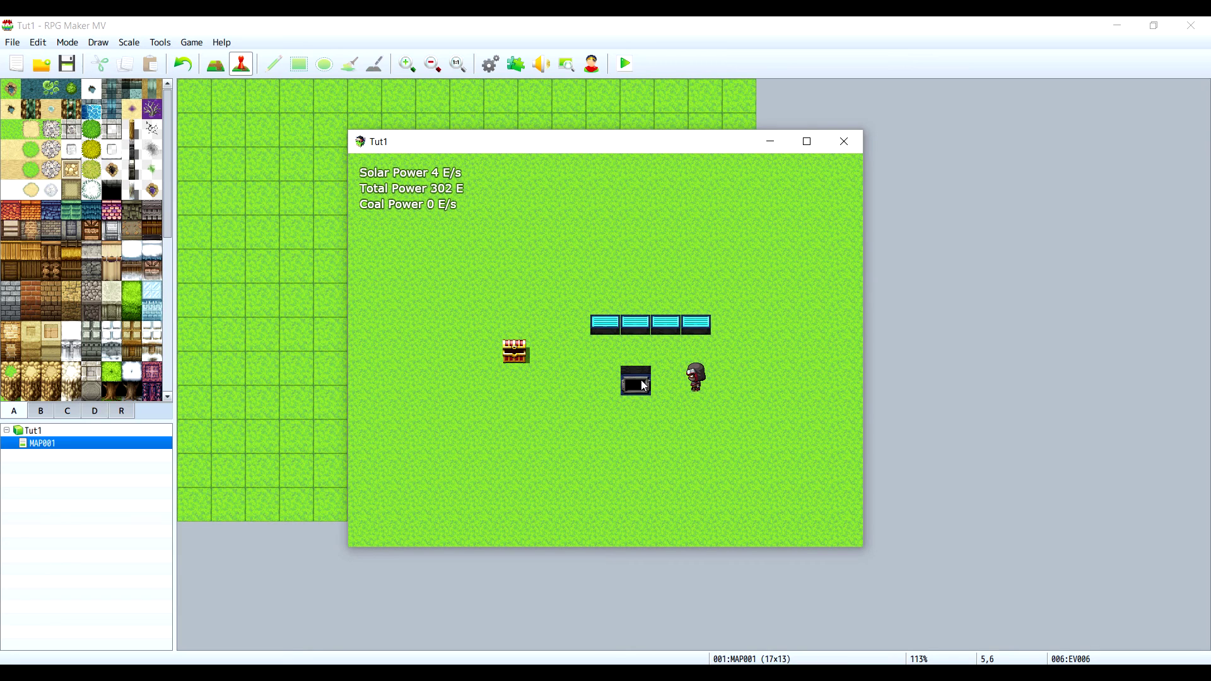
click(723, 351)
click(723, 419)
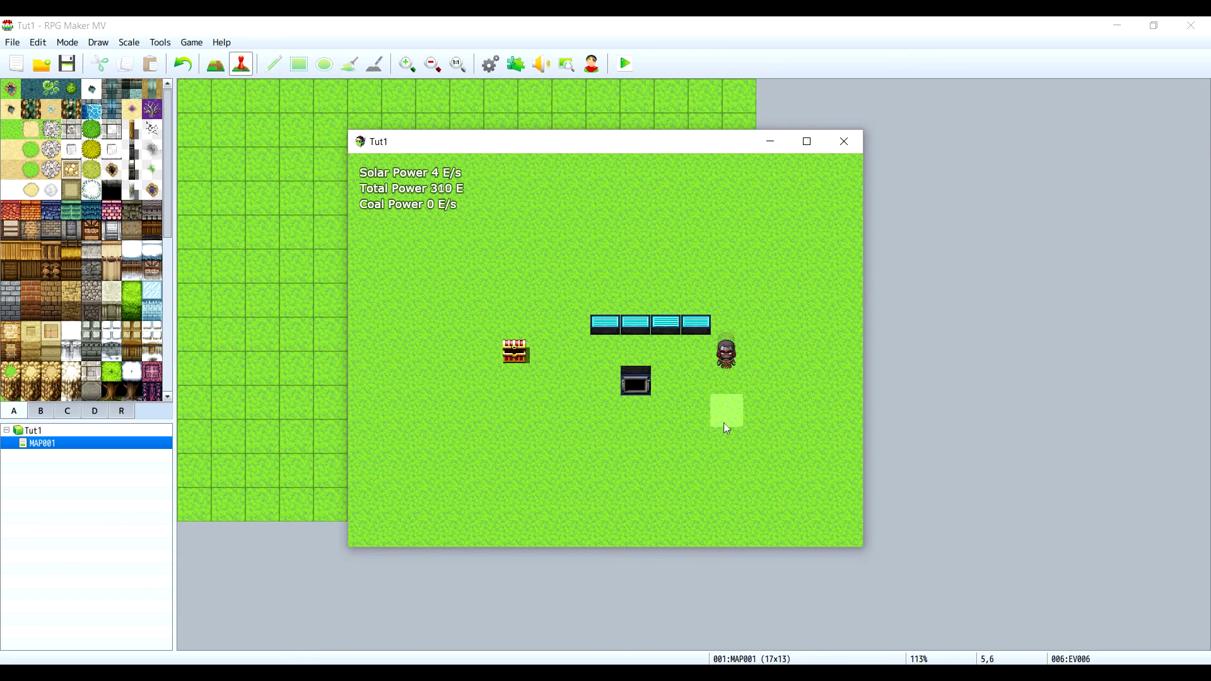